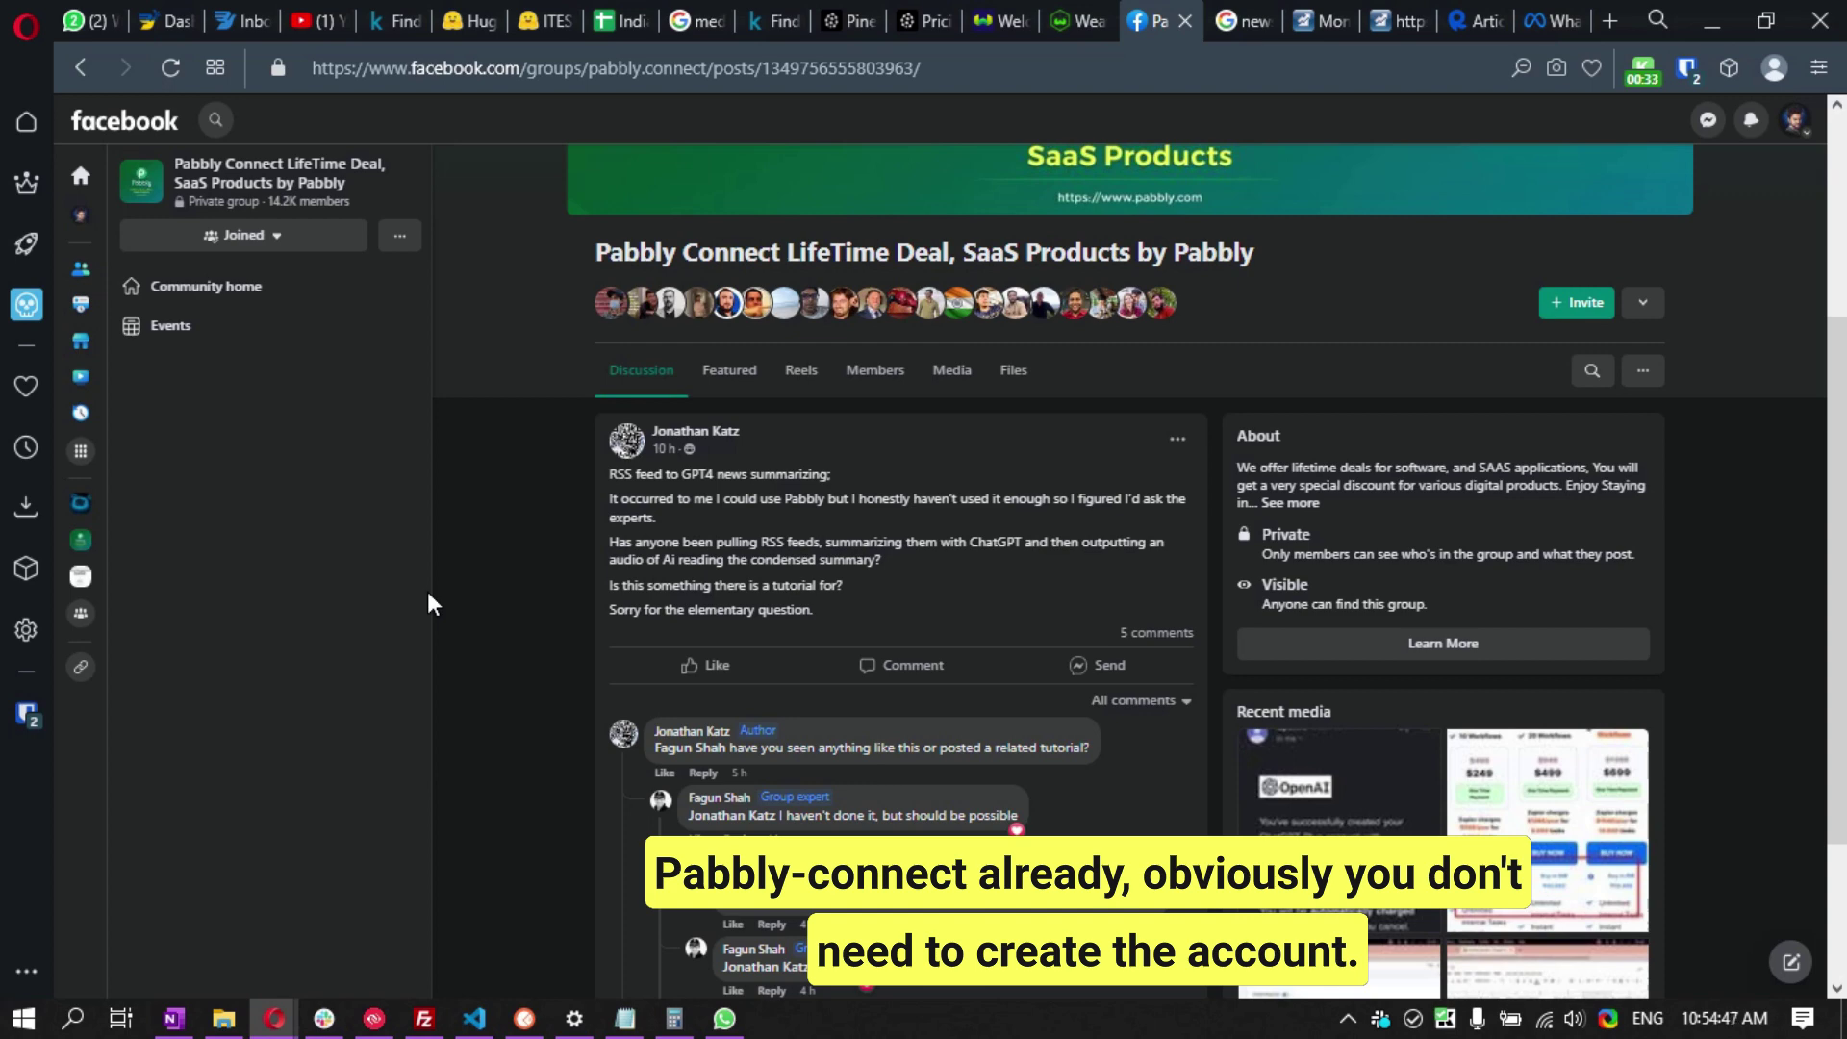
# - Examine the latest news message in the Paidboom Hosting WhatsApp chat, covering its article link, audio file link and article summary
pyautogui.click(21, 252)
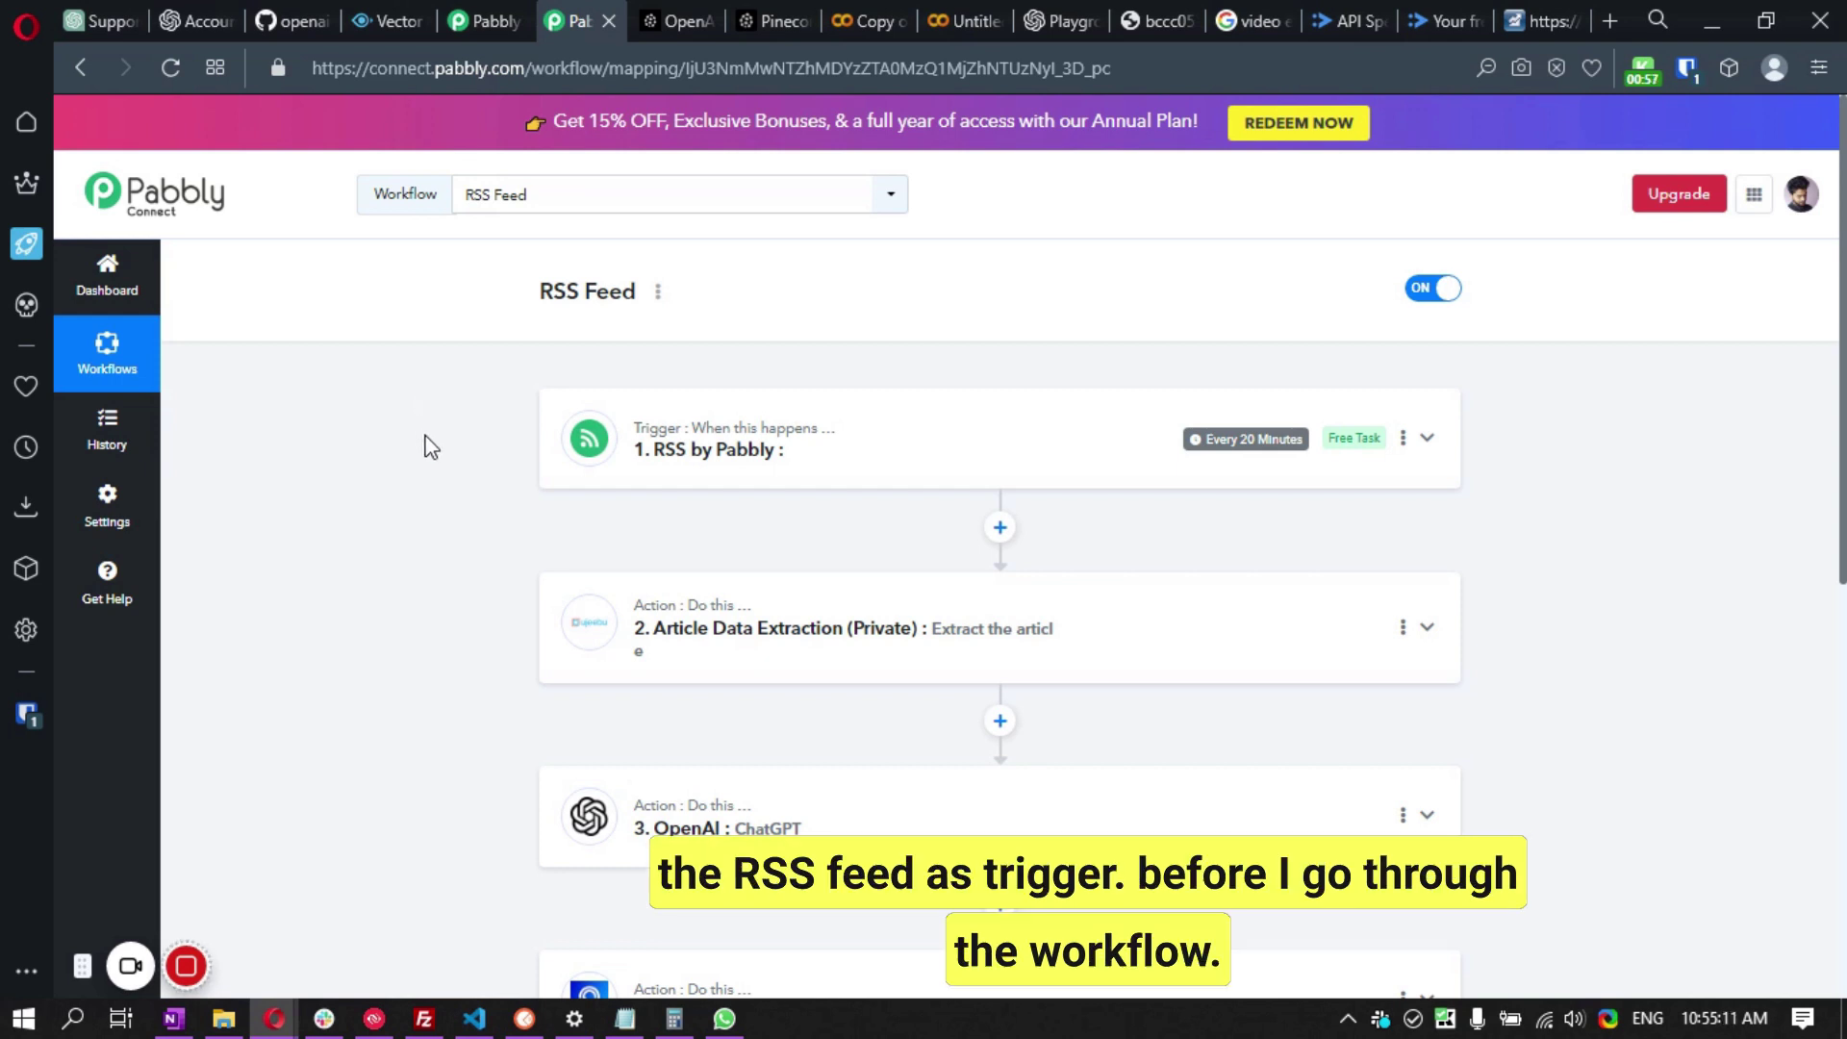
pyautogui.click(26, 304)
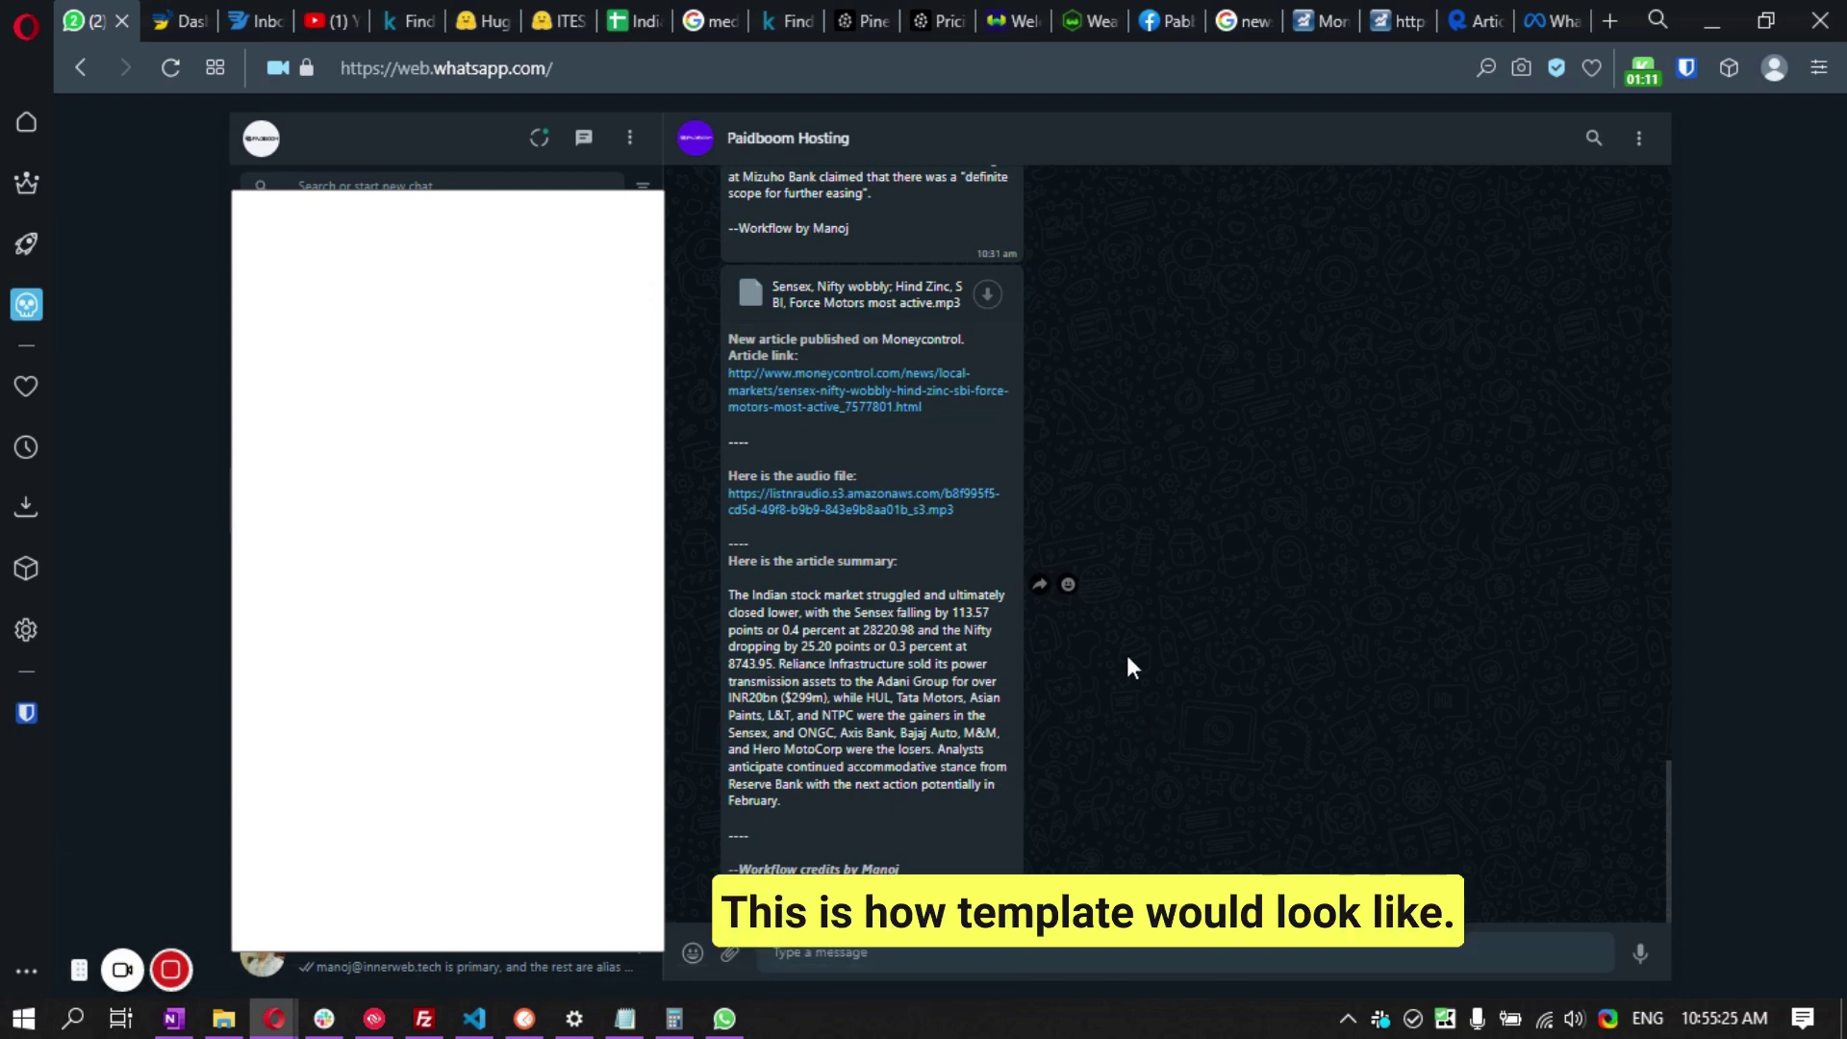
pyautogui.moveTo(728, 341); pyautogui.dragTo(814, 356)
pyautogui.click(829, 346)
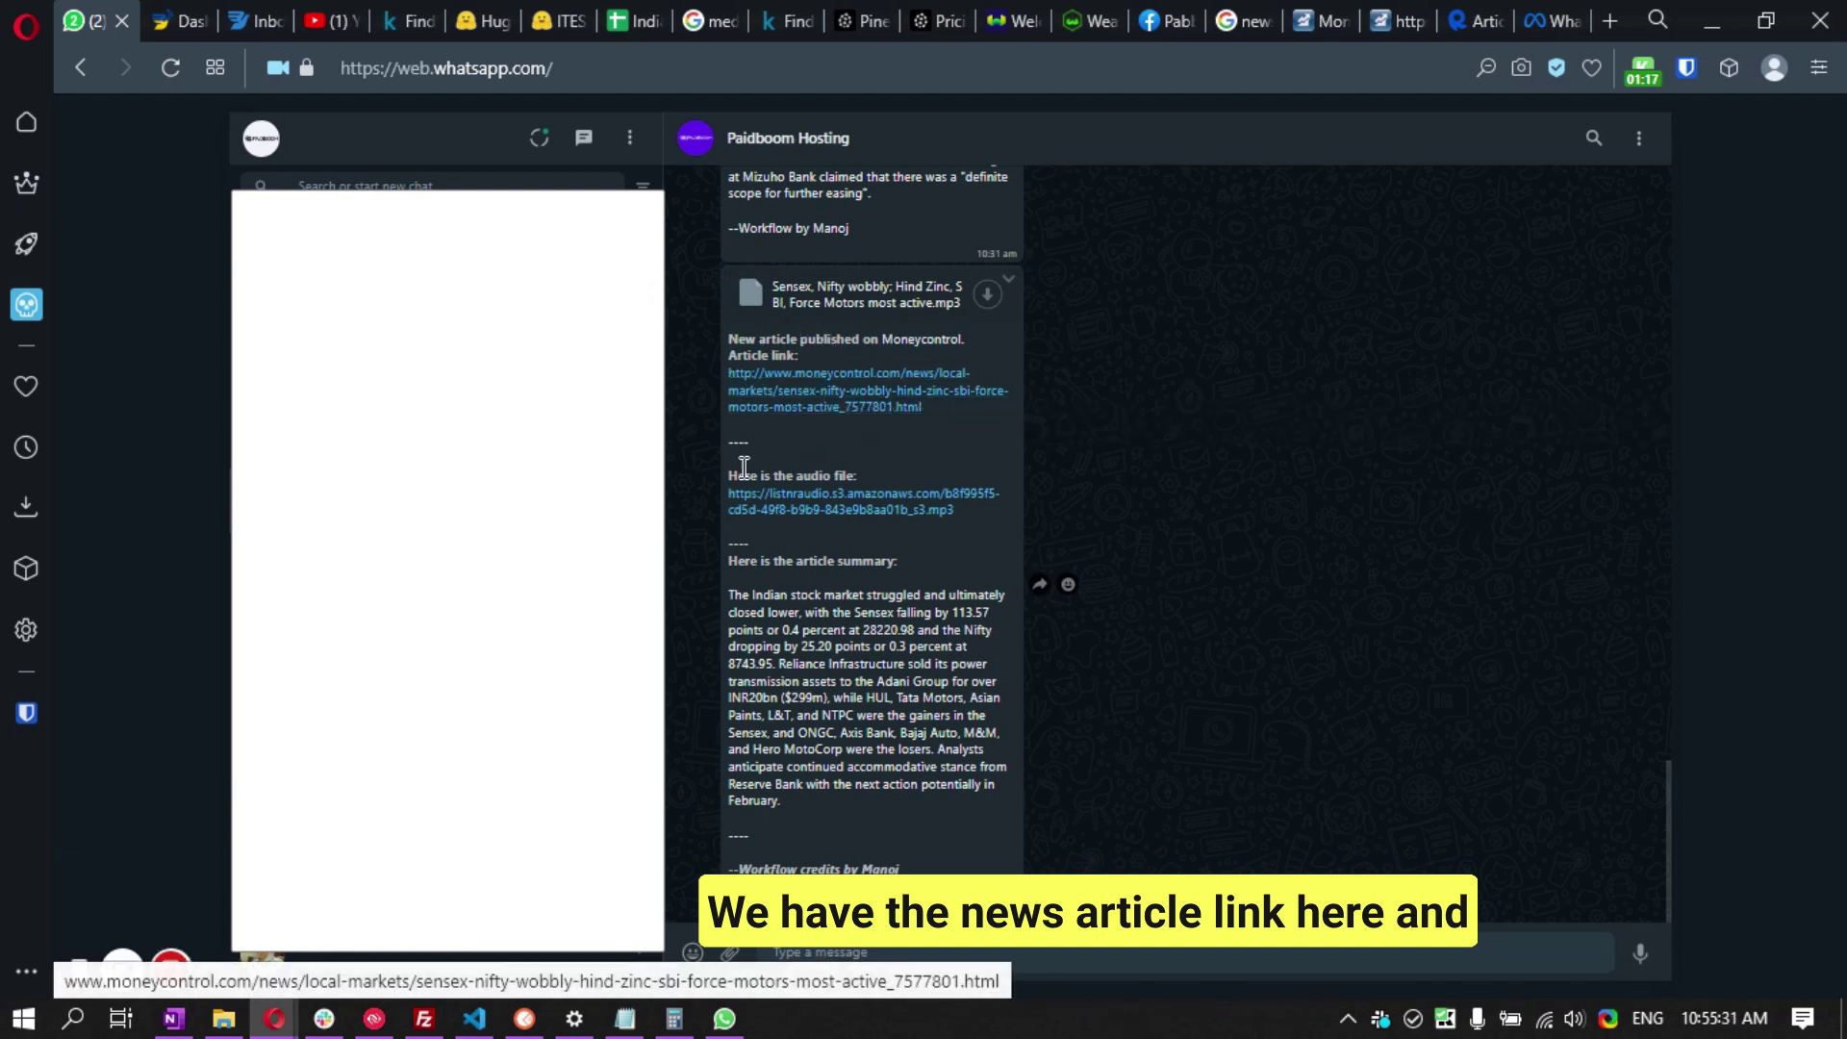
pyautogui.moveTo(734, 476); pyautogui.dragTo(926, 472)
pyautogui.click(927, 471)
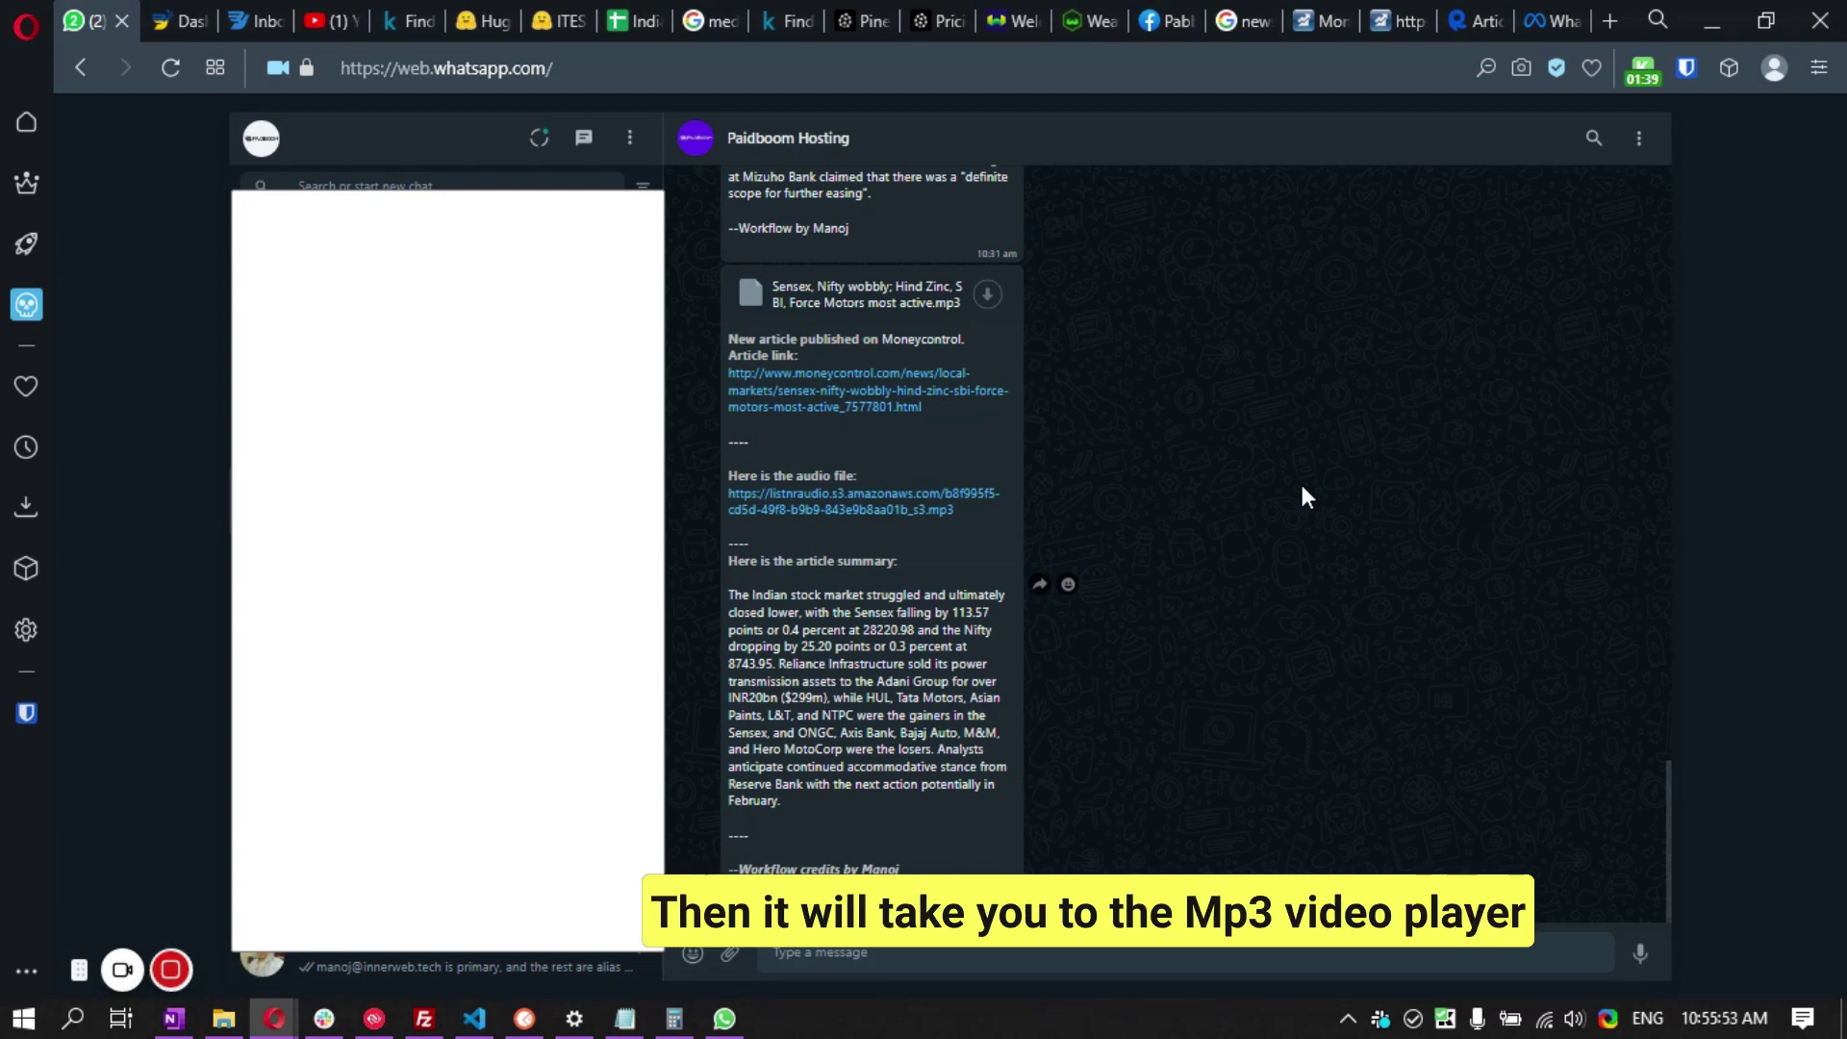
pyautogui.moveTo(729, 594); pyautogui.dragTo(793, 799)
pyautogui.click(794, 806)
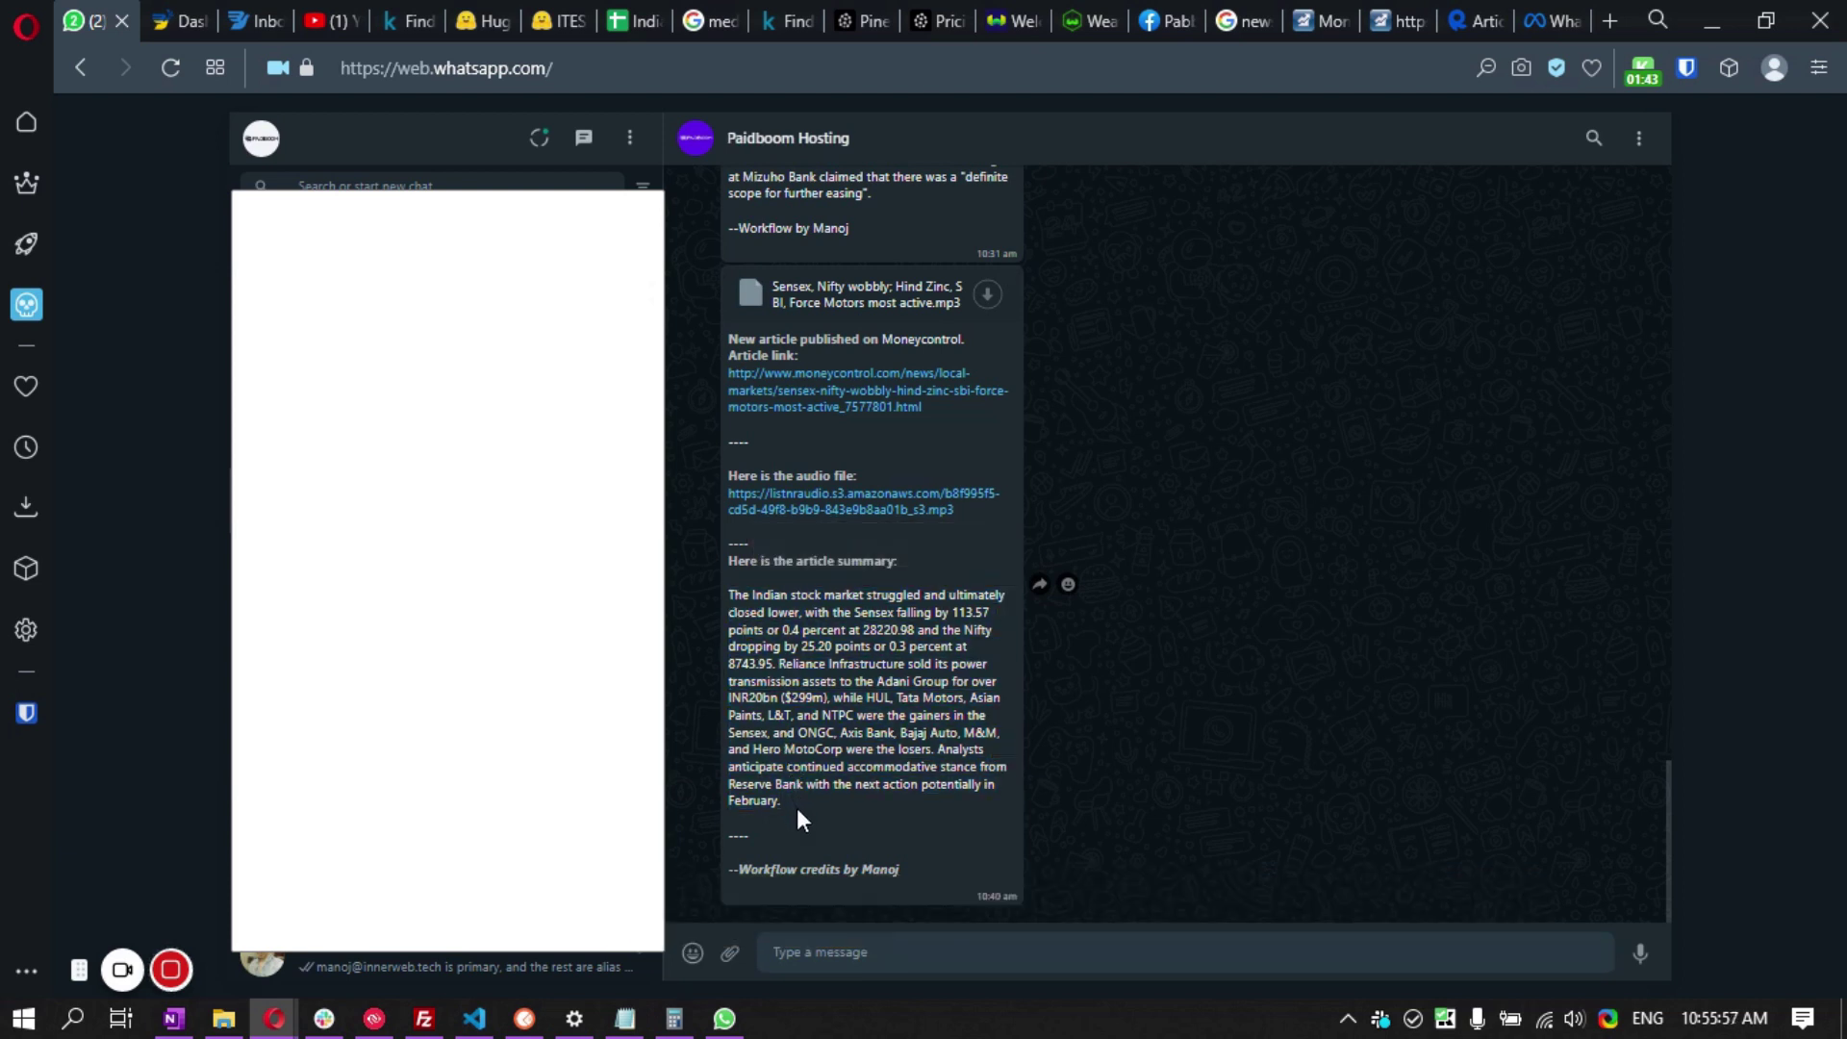
pyautogui.moveTo(730, 562); pyautogui.dragTo(886, 564)
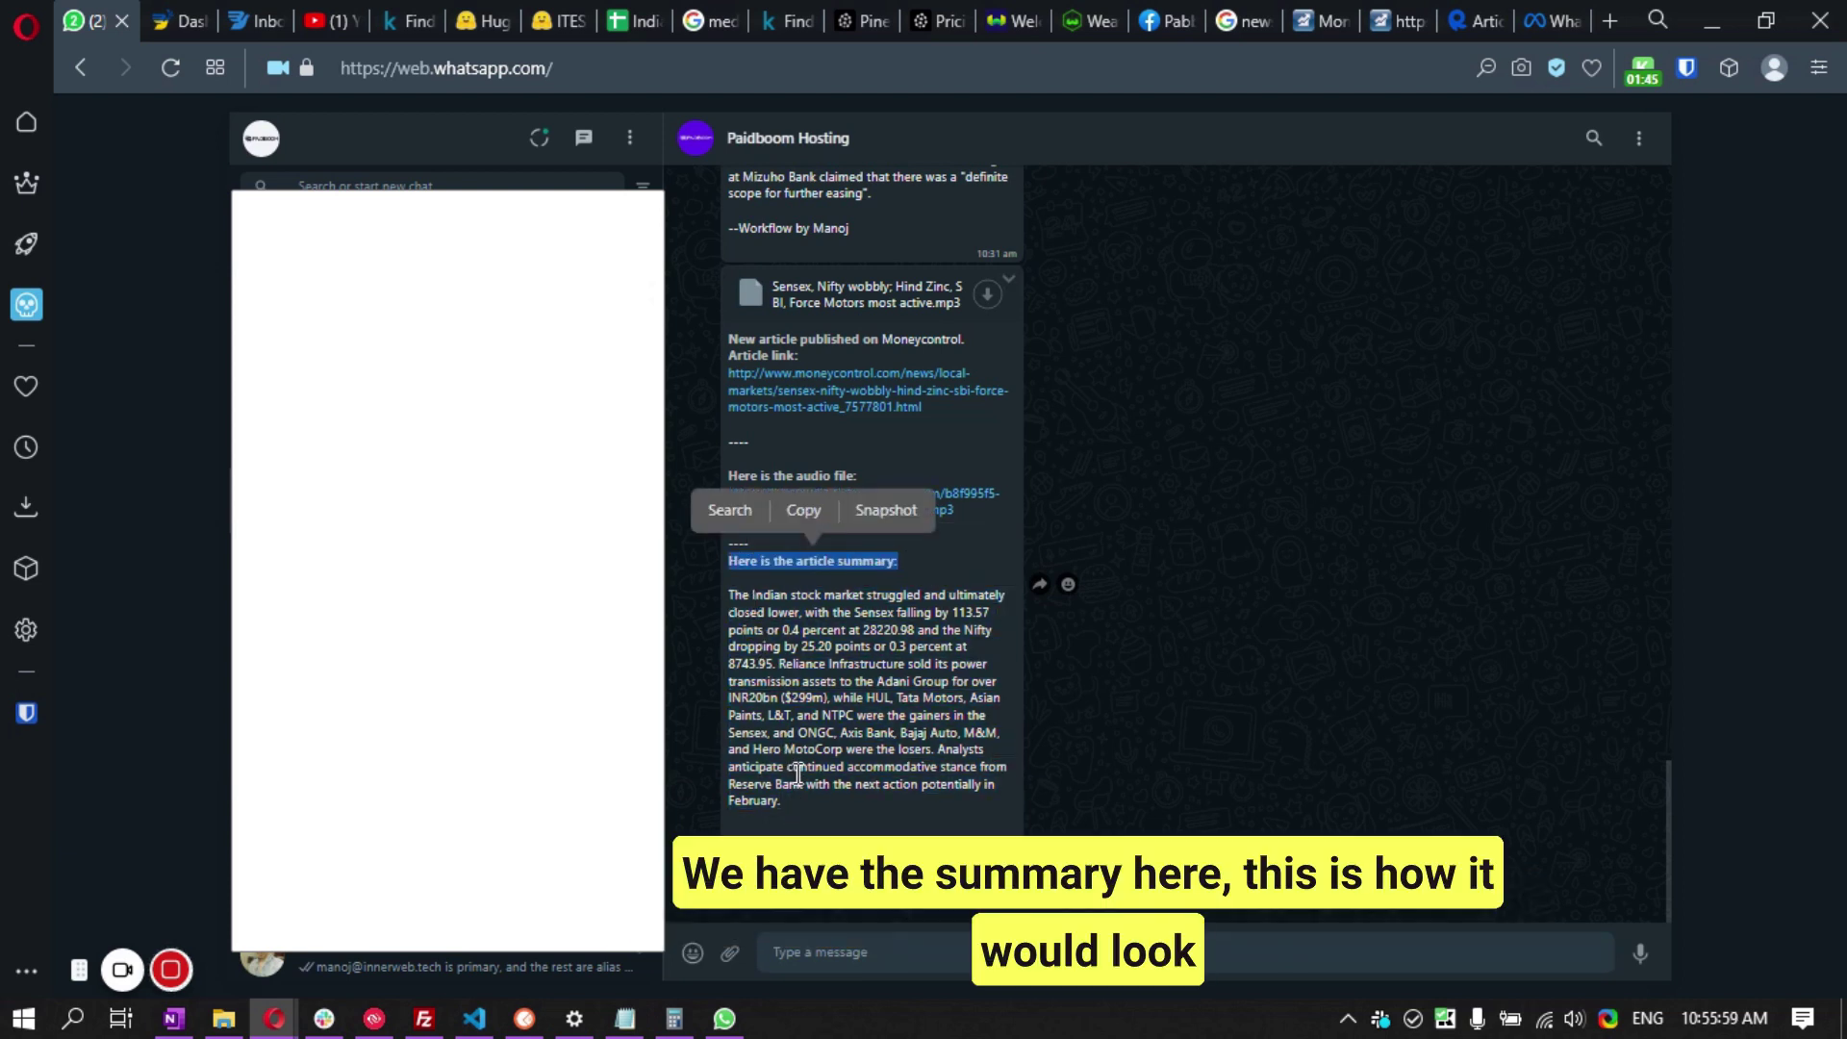
pyautogui.moveTo(784, 808); pyautogui.dragTo(728, 588)
pyautogui.click(1237, 721)
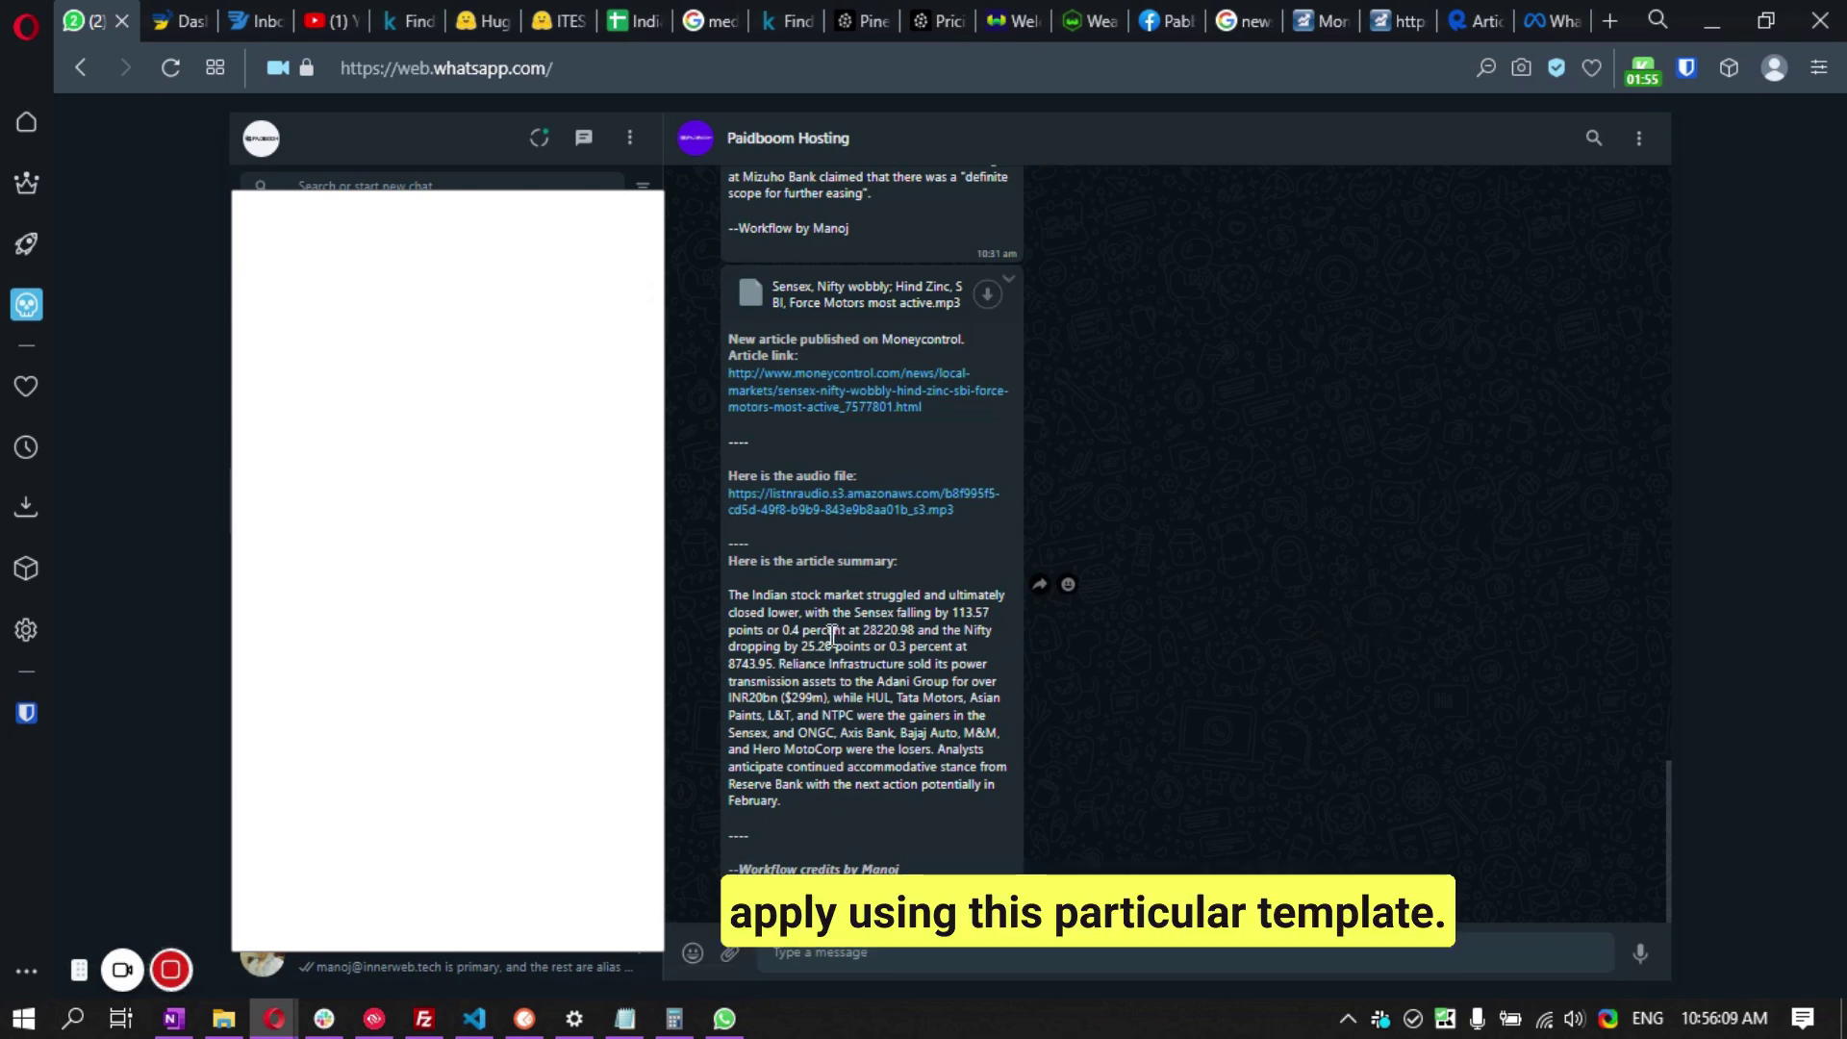
# - Switch to the RSS Feed workflow in Pabbly Connect and expand the RSS by Pabbly trigger with its received response
pyautogui.click(27, 244)
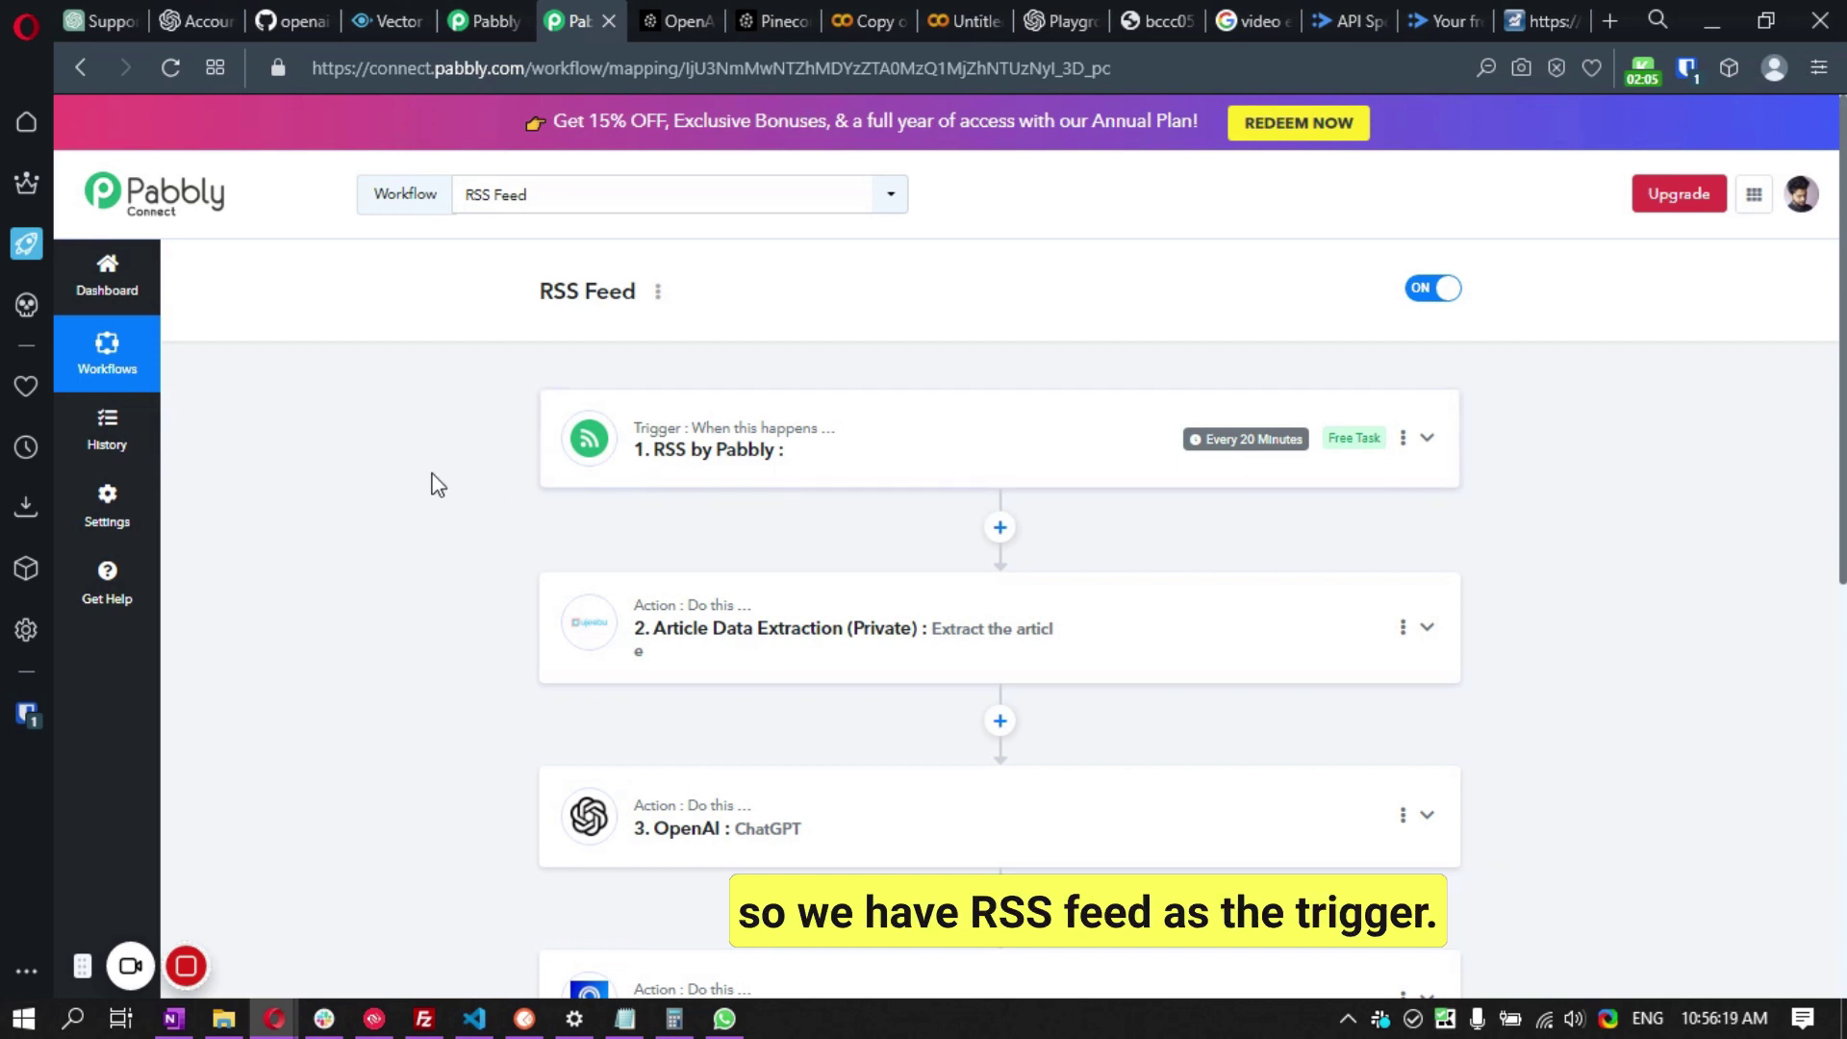
pyautogui.click(956, 472)
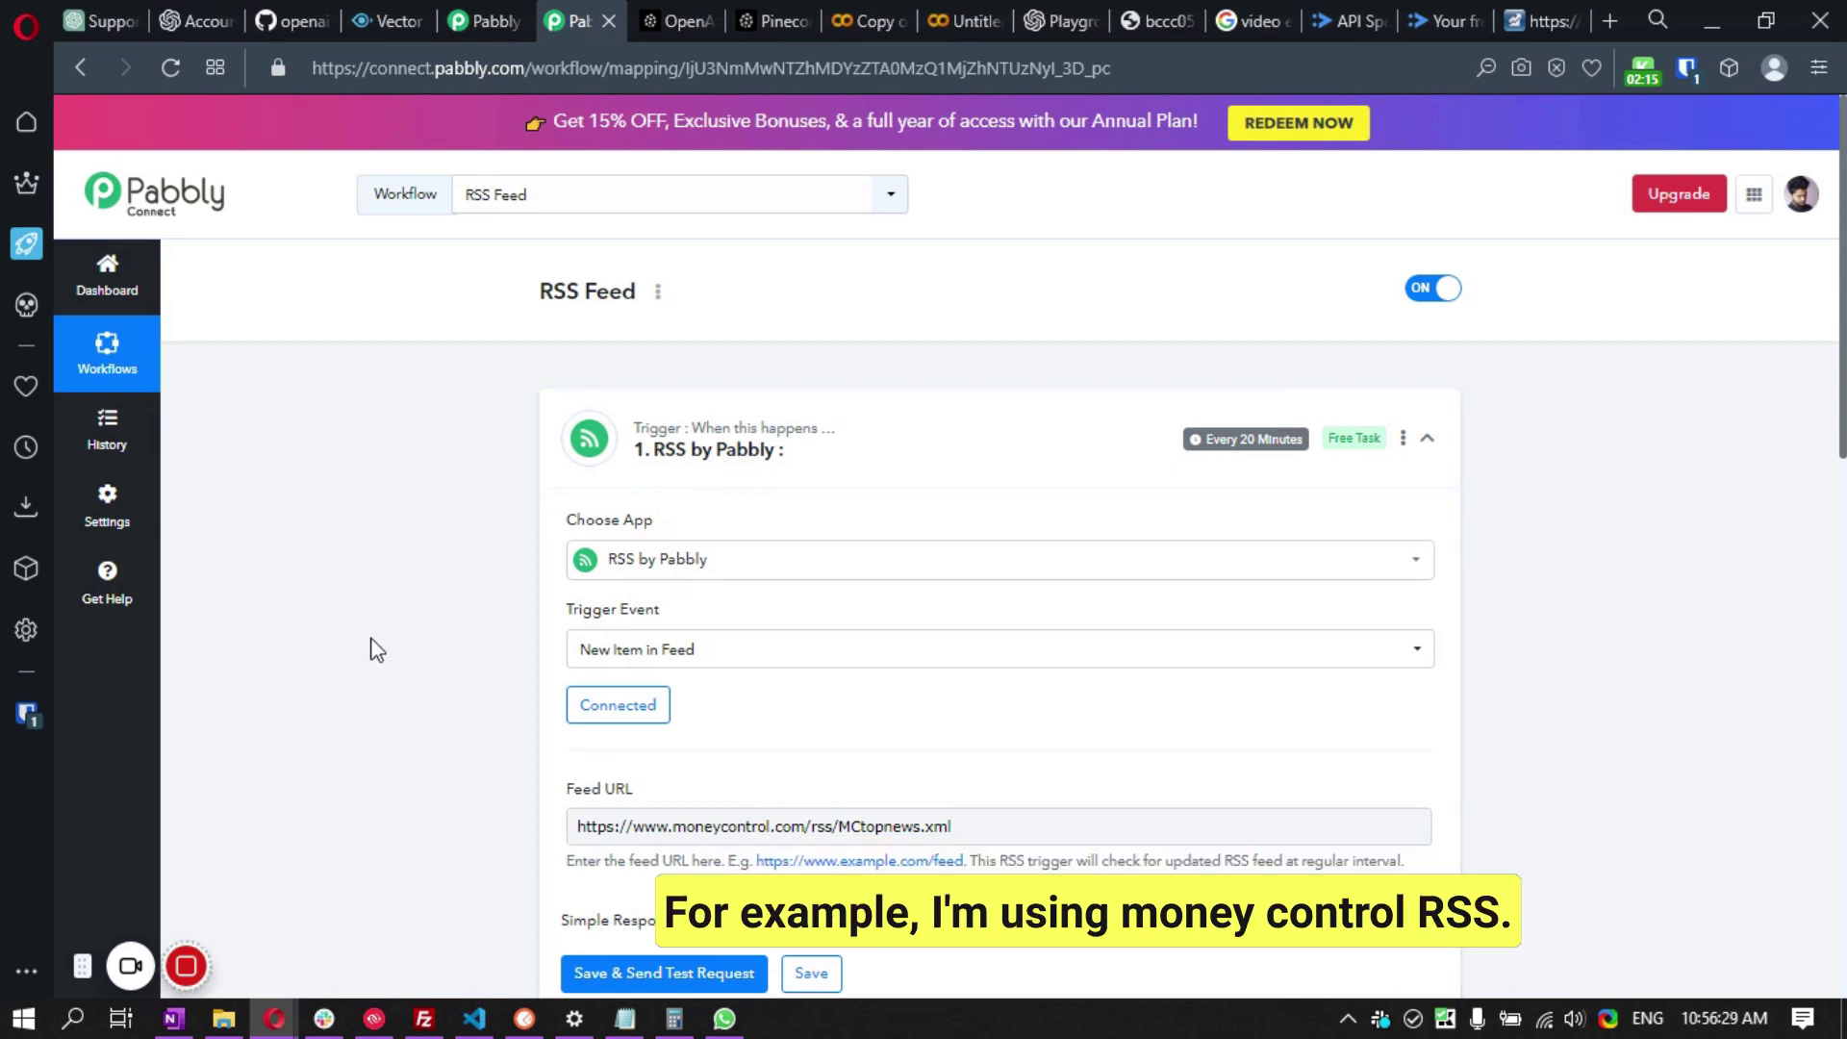
pyautogui.click(870, 826)
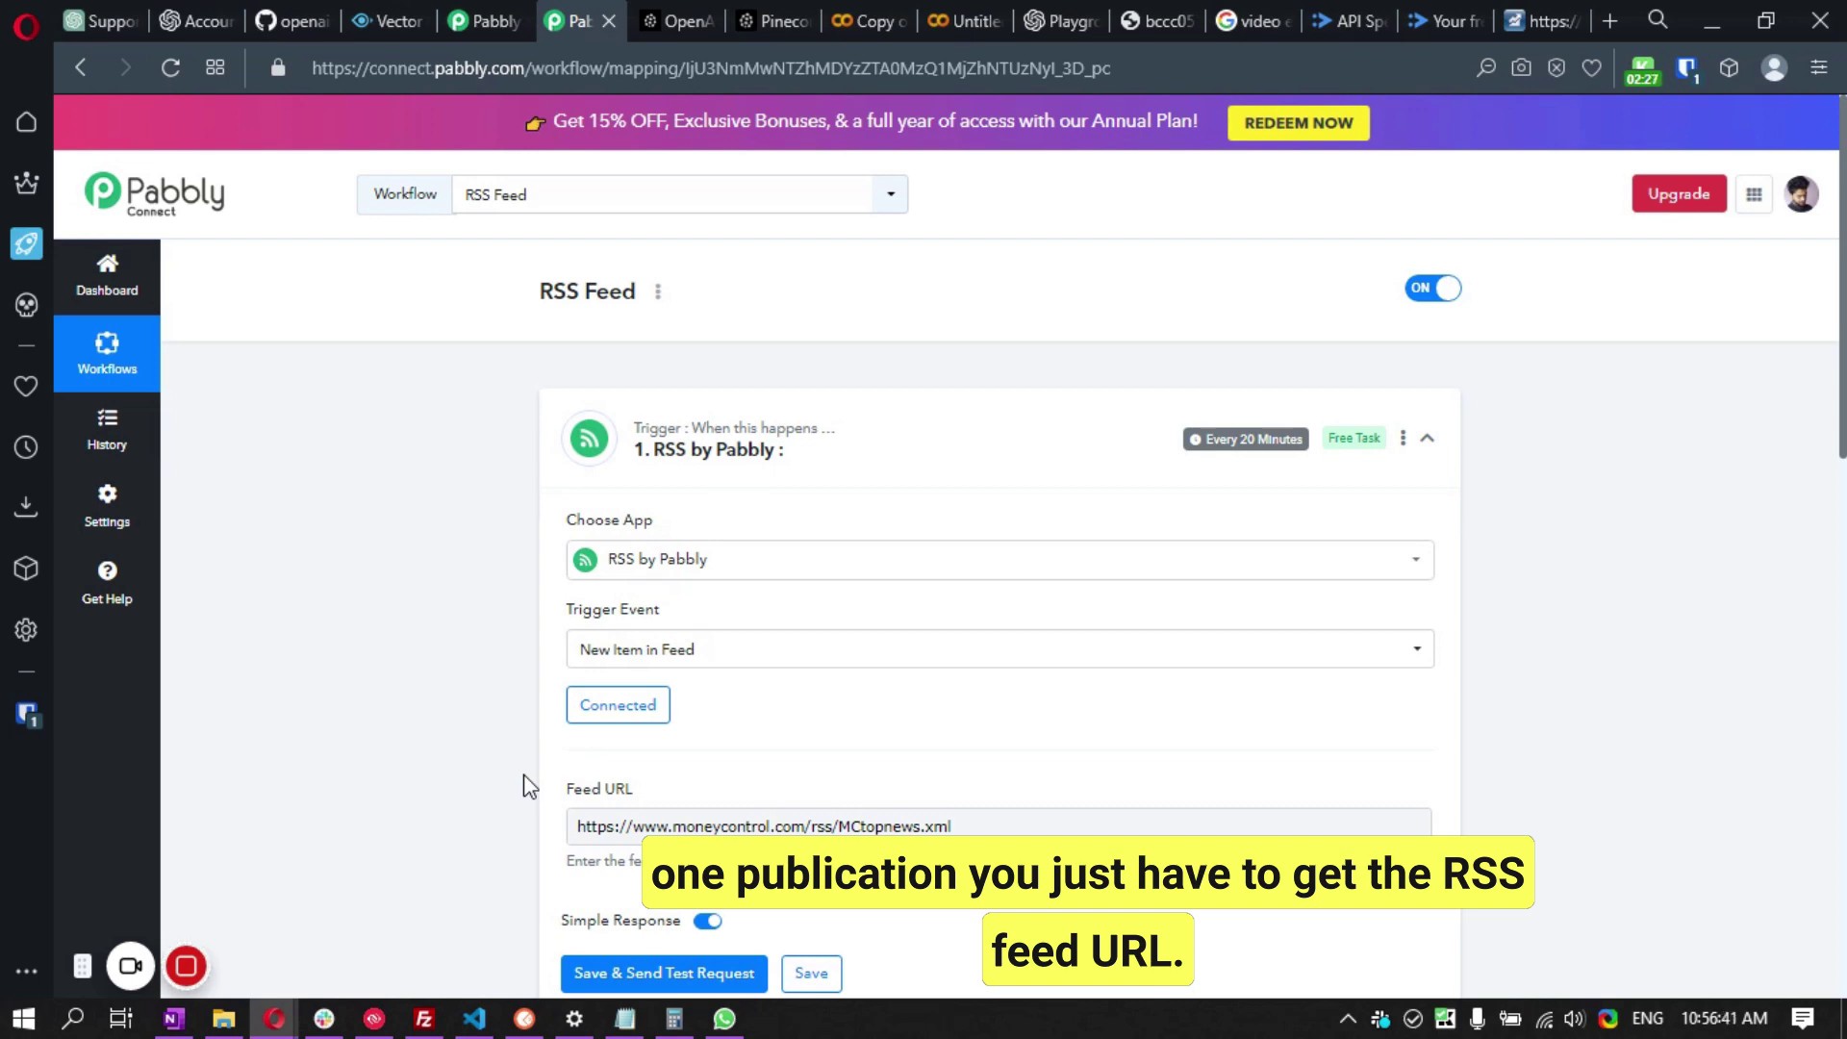
pyautogui.scroll(-5, 404, 606)
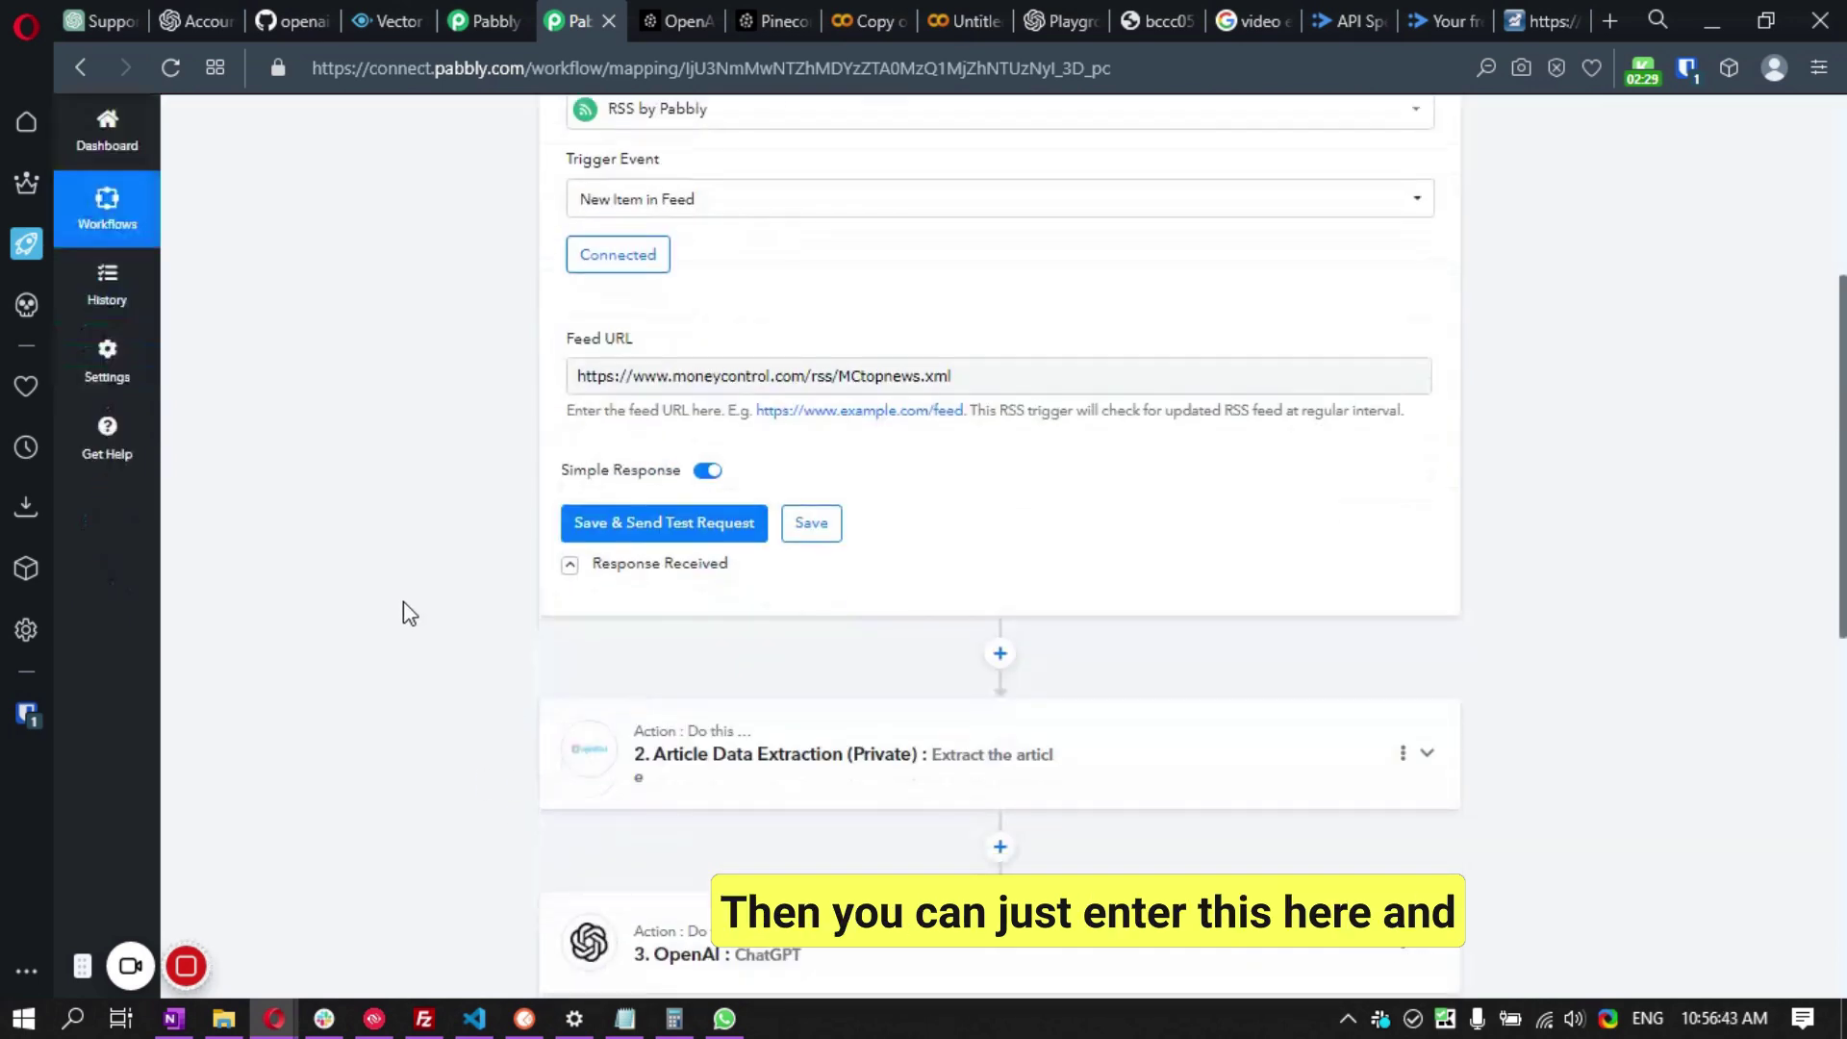
pyautogui.click(570, 566)
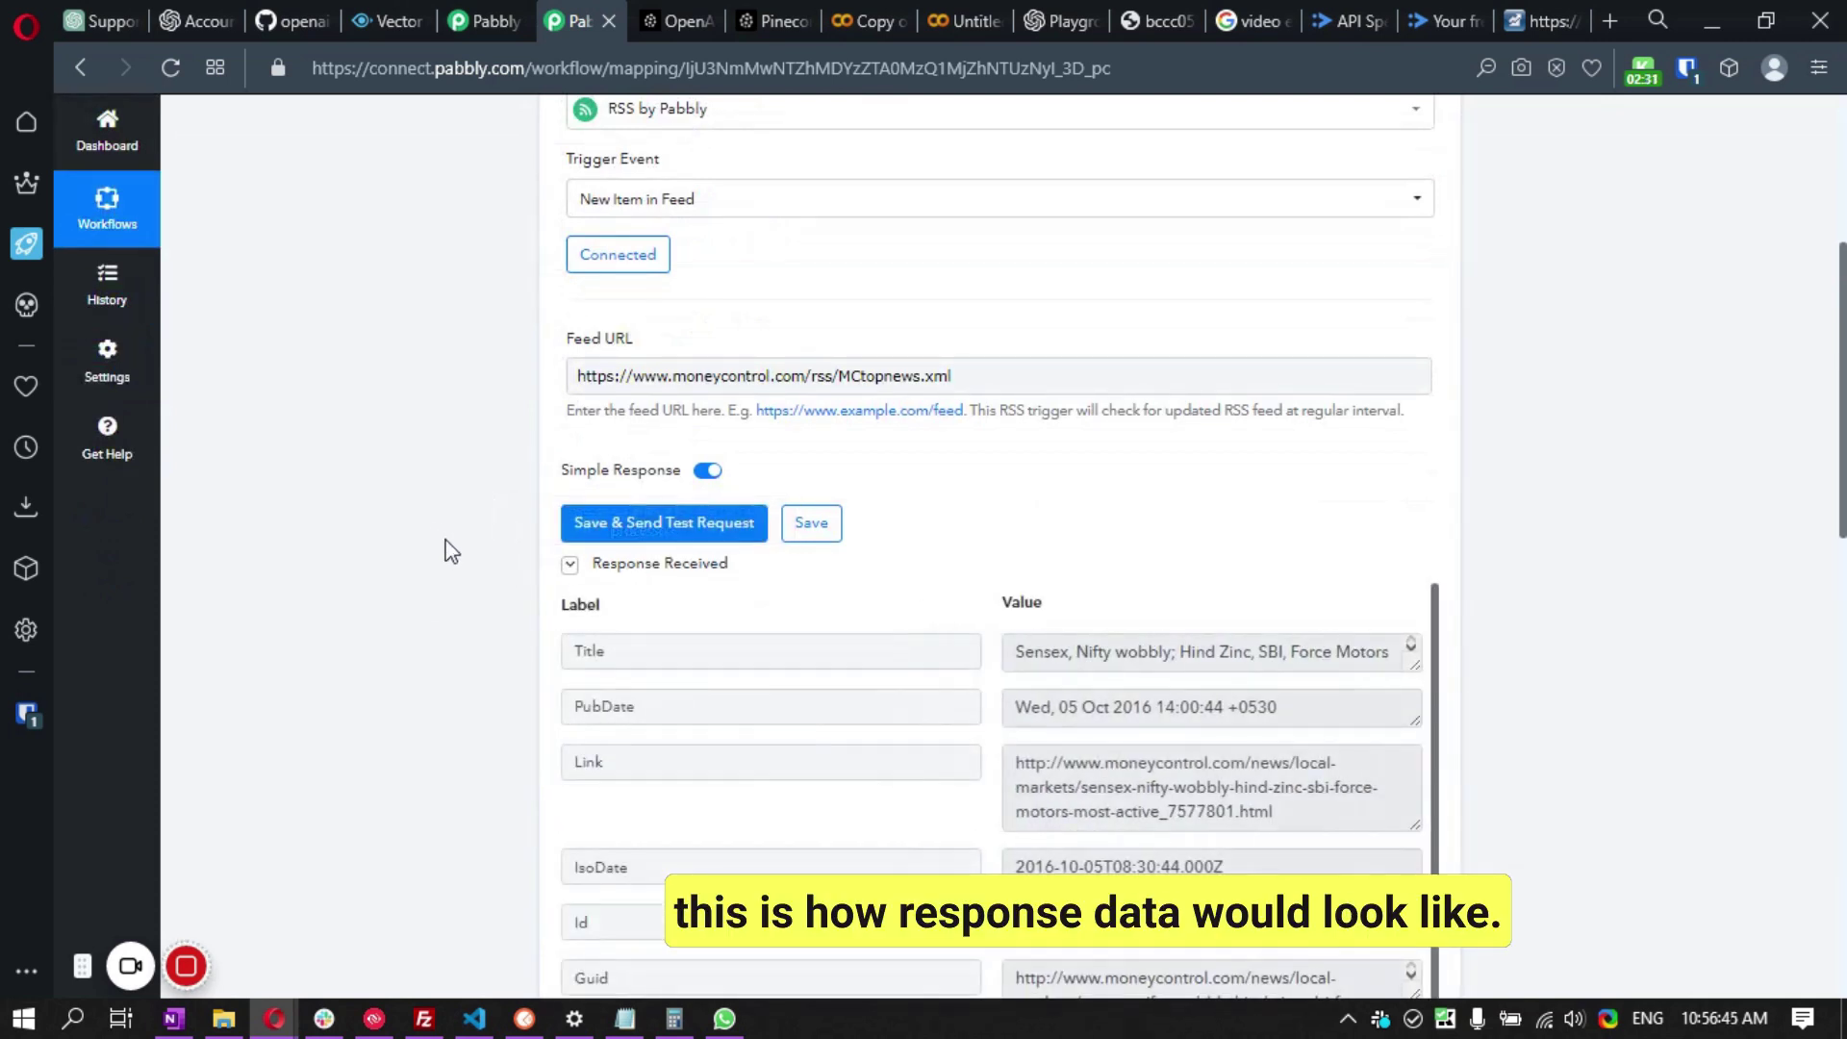
pyautogui.scroll(-2, 442, 539)
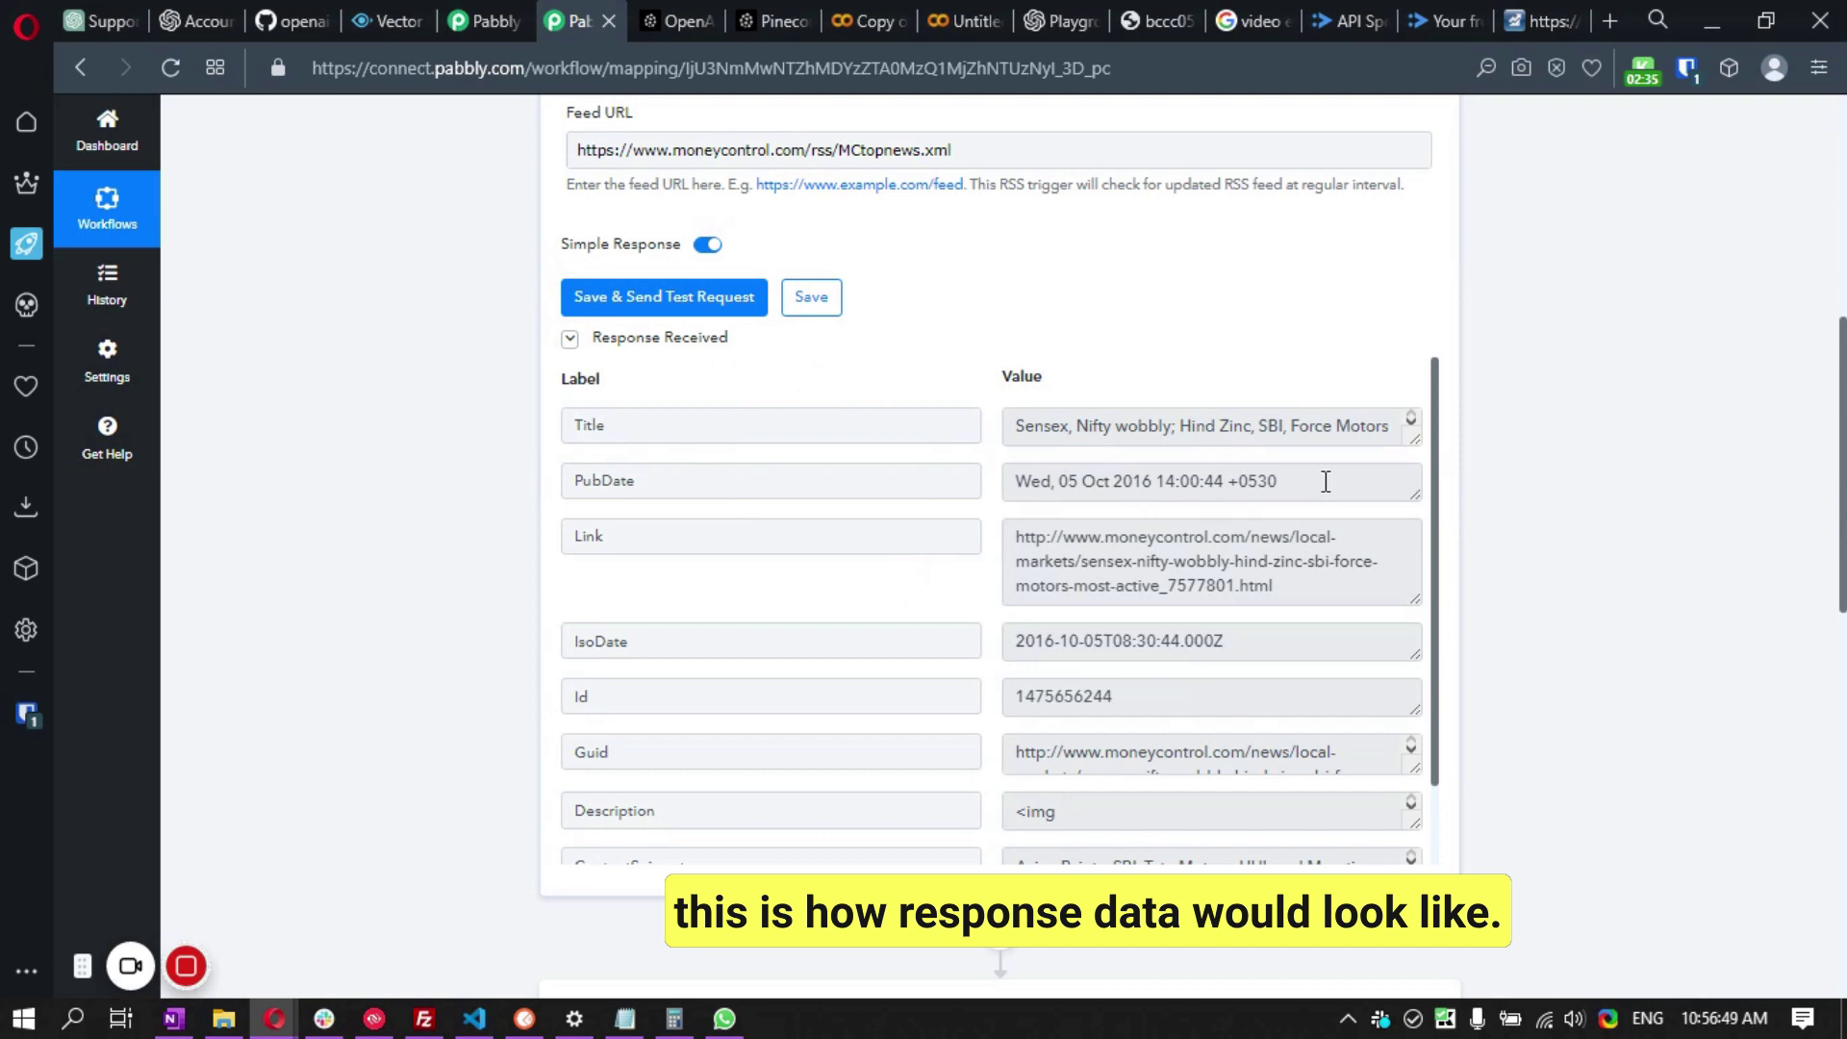
# - Examine the Link, IsoDate, ContentSnippet and Title values in the RSS trigger's response
pyautogui.moveTo(1019, 536); pyautogui.dragTo(915, 639)
pyautogui.click(1319, 590)
pyautogui.scroll(-1, 927, 662)
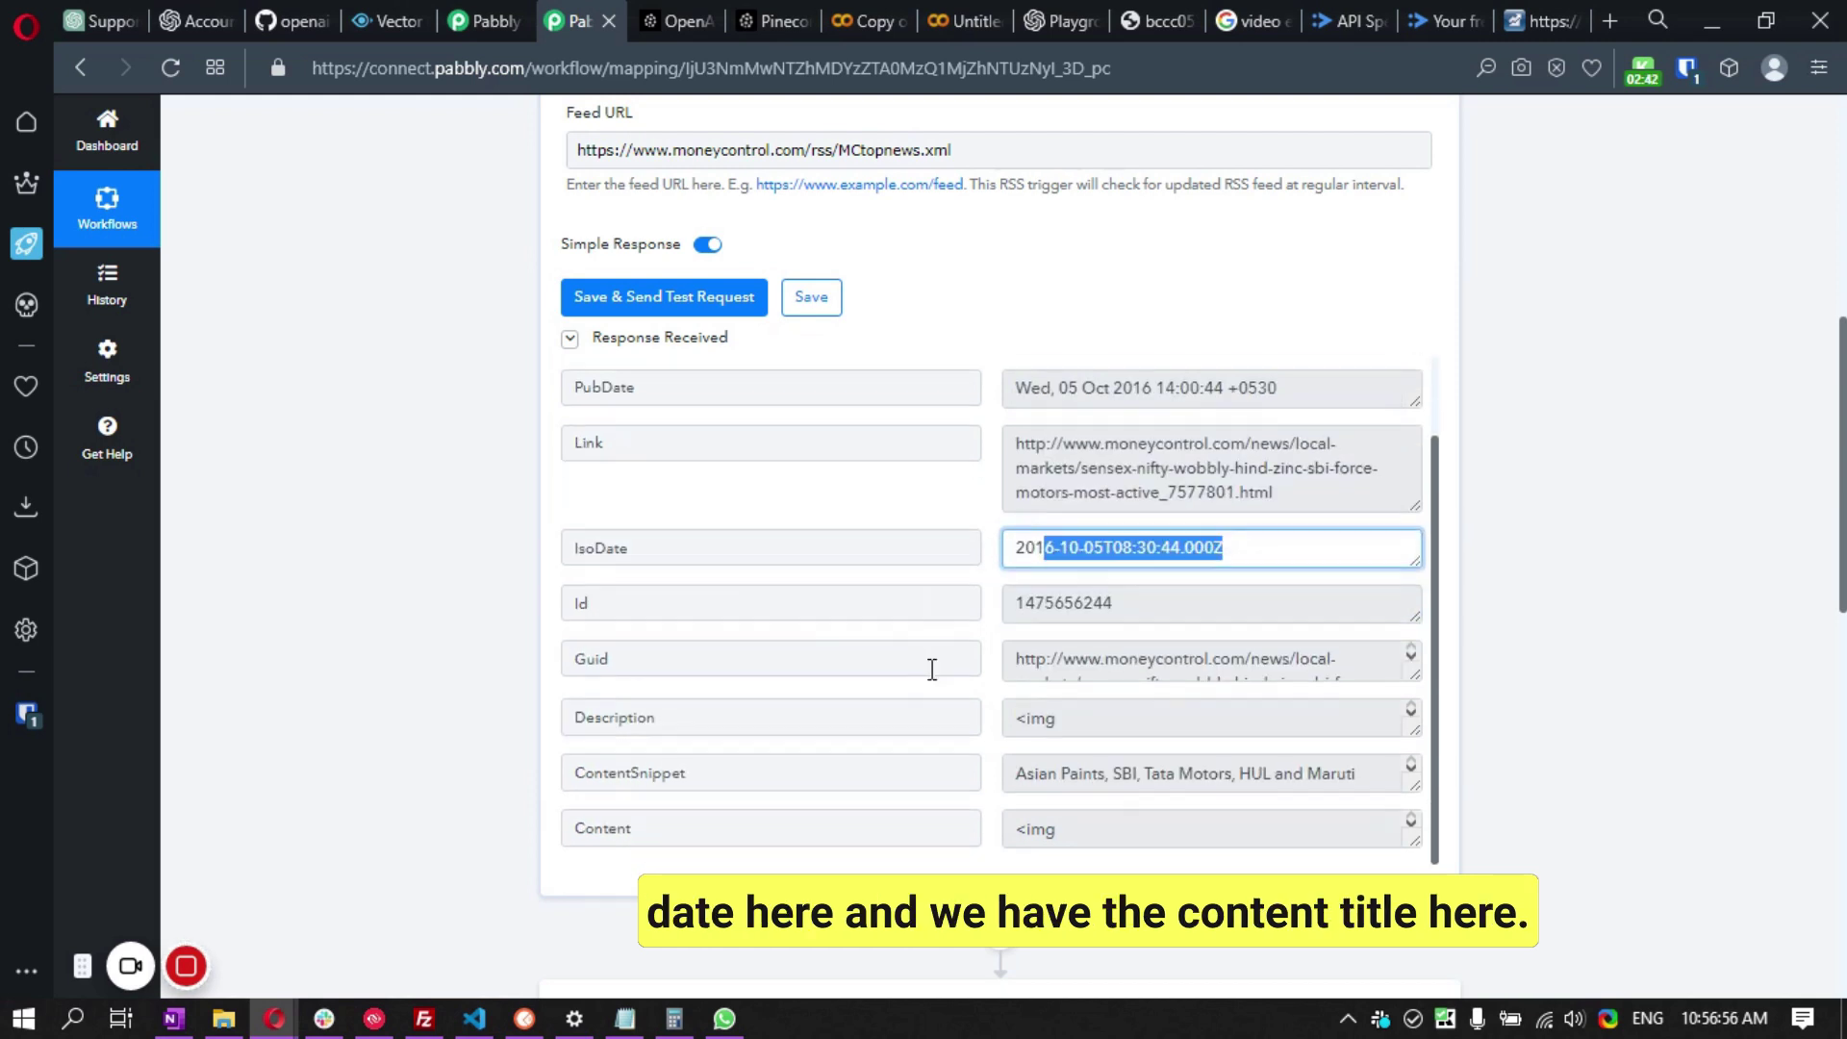
pyautogui.click(1307, 769)
pyautogui.moveTo(1362, 773); pyautogui.dragTo(1016, 773)
pyautogui.scroll(1, 1066, 519)
pyautogui.click(1043, 442)
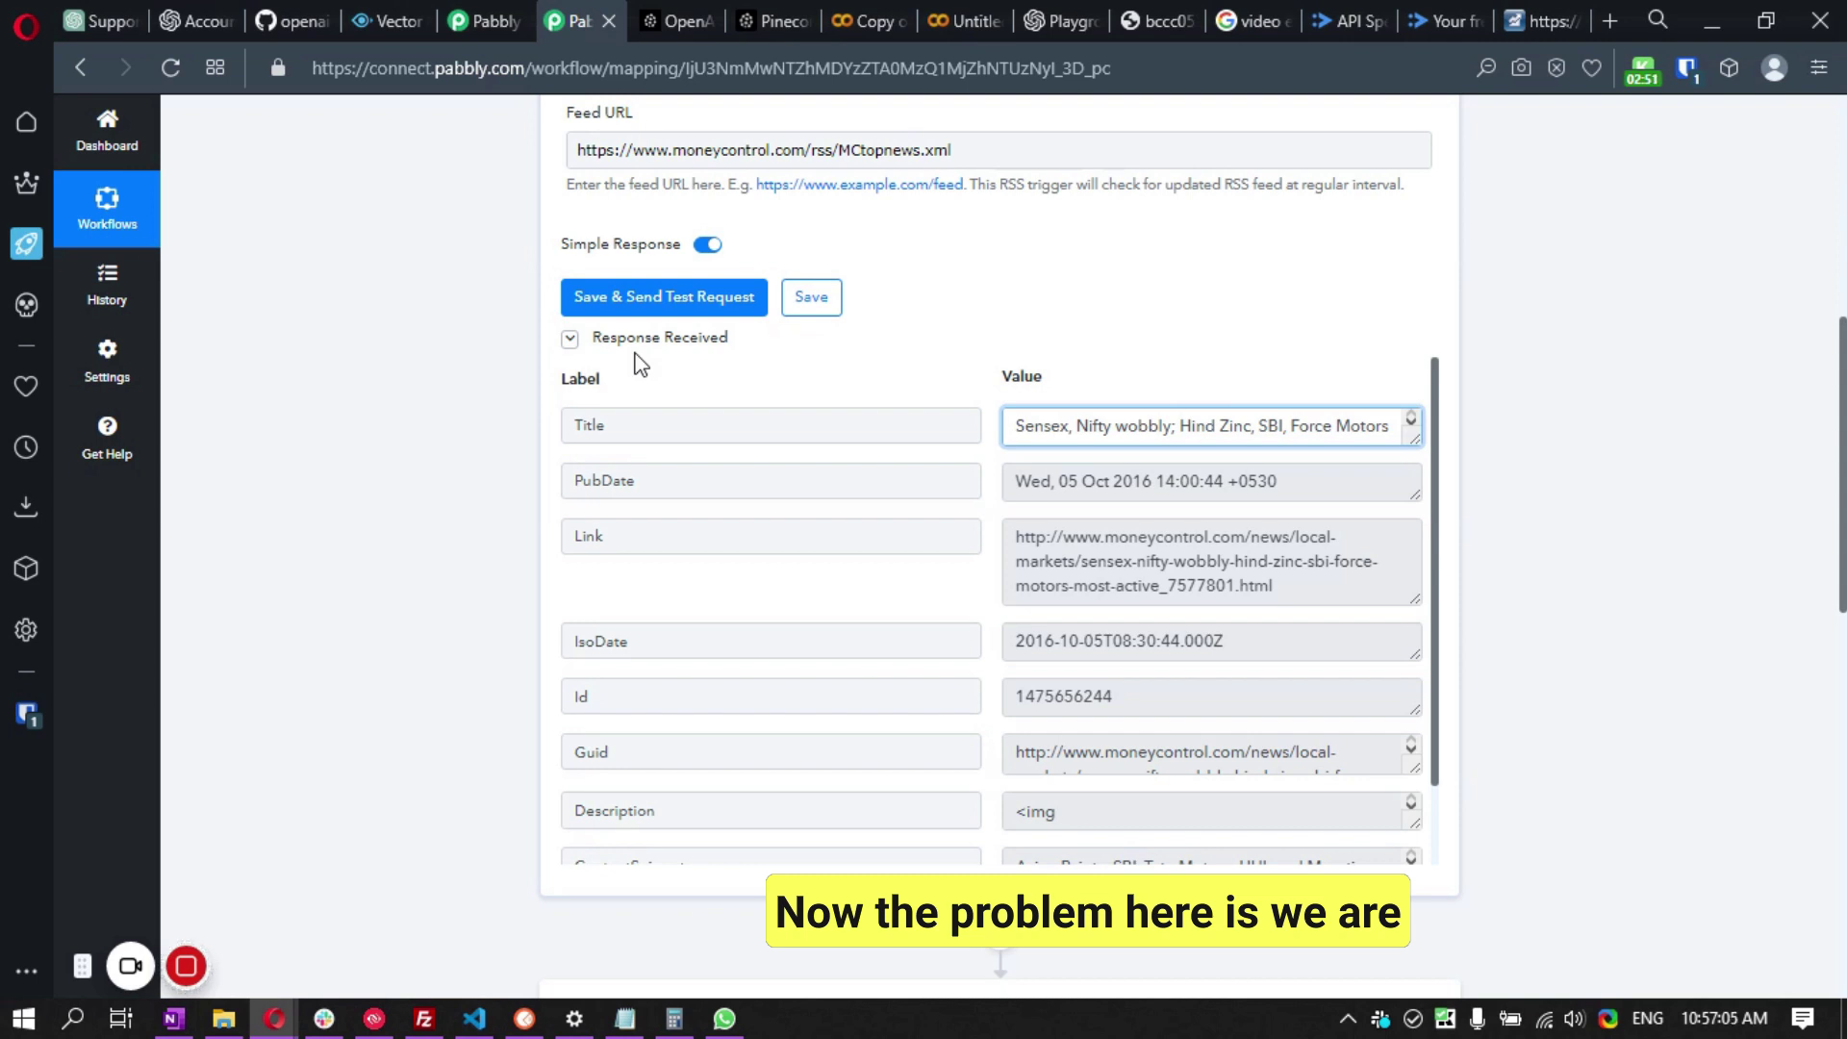
pyautogui.tripleClick(1293, 587)
pyautogui.click(1041, 572)
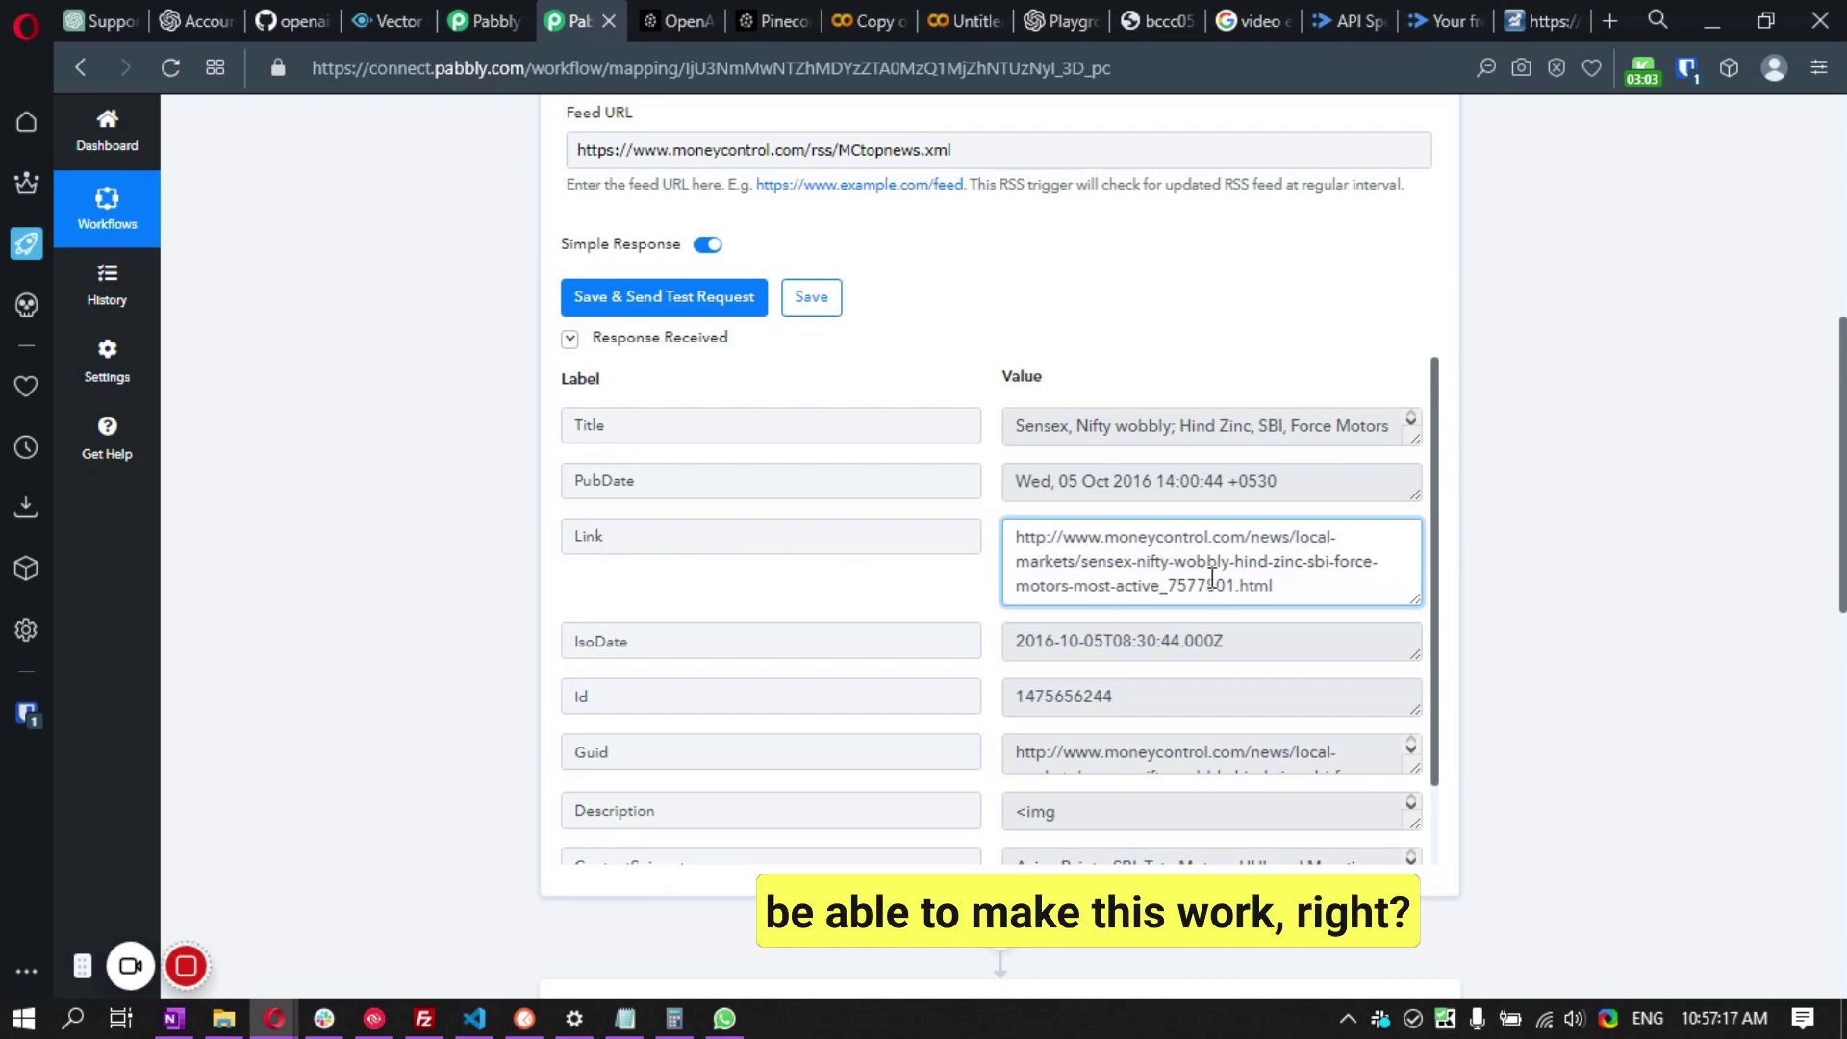
# - Collapse the RSS trigger and its response, and expand the Article Data Extraction action
pyautogui.click(597, 344)
pyautogui.scroll(2, 458, 429)
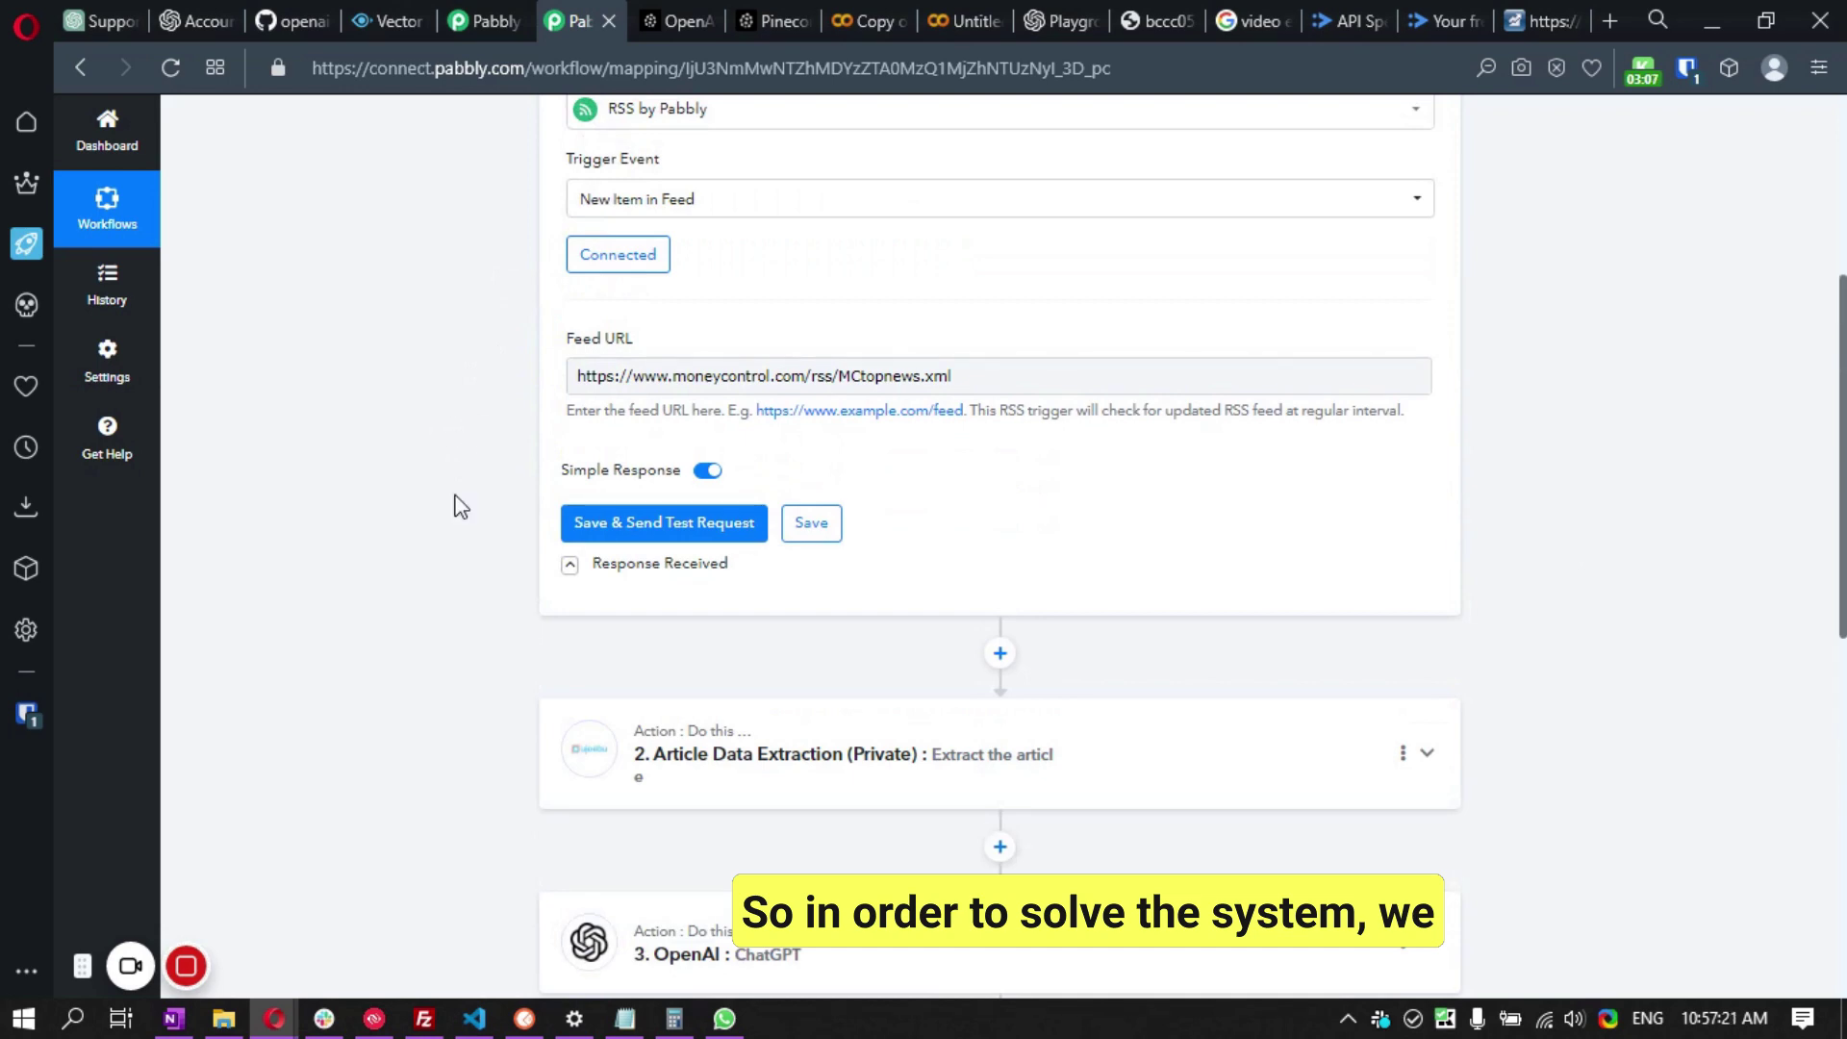
pyautogui.scroll(2, 458, 503)
pyautogui.click(869, 194)
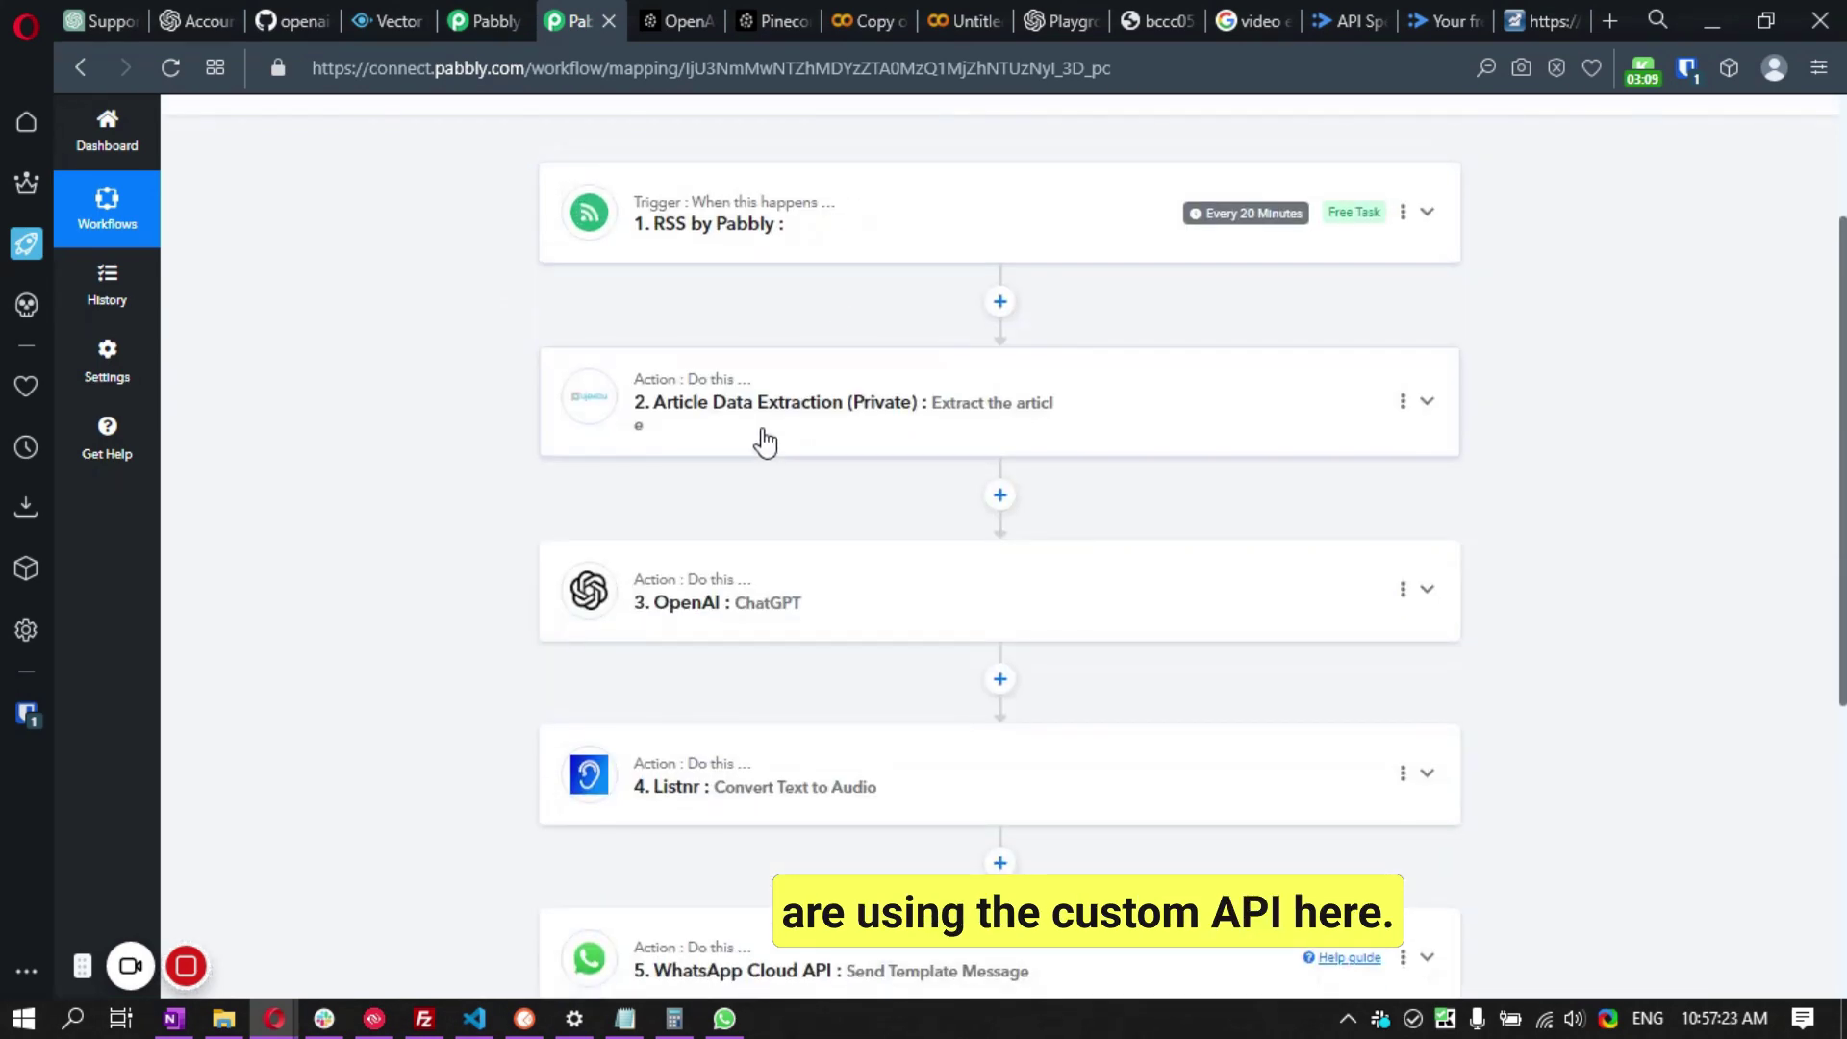
pyautogui.click(700, 451)
pyautogui.scroll(-3, 428, 507)
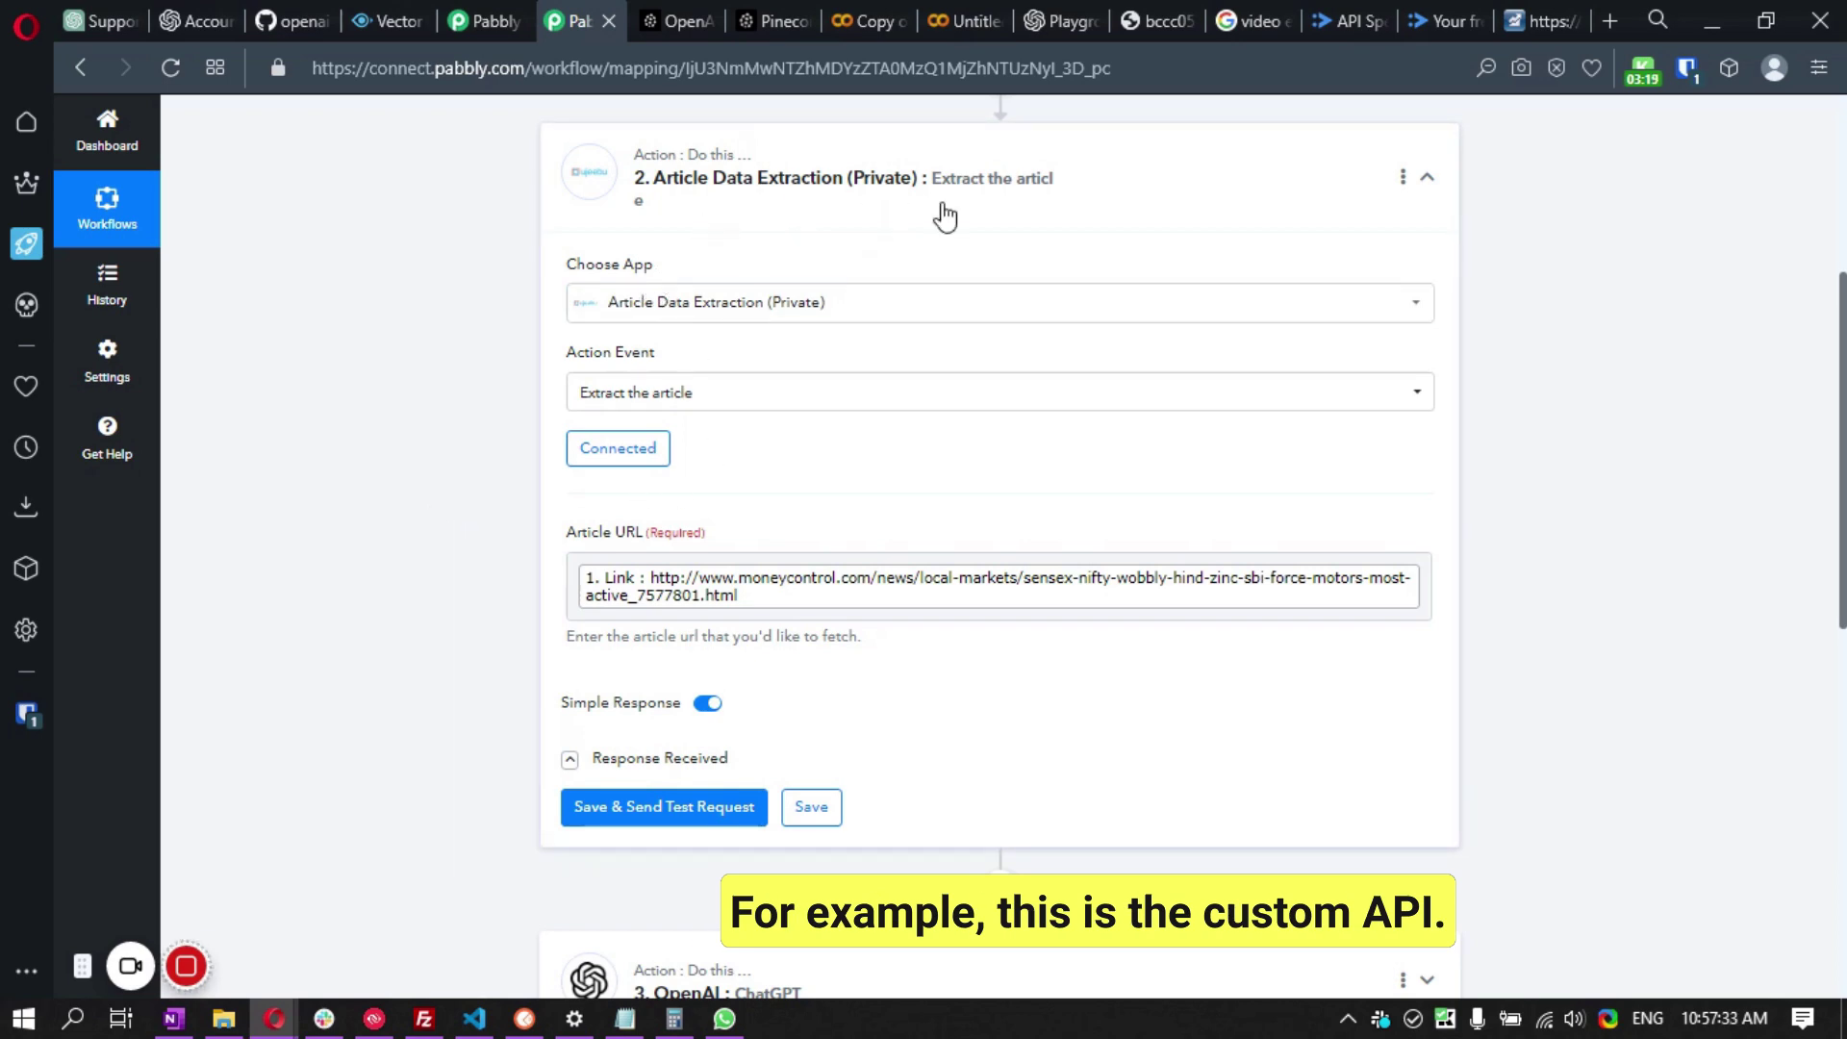
# - View the new-connection fields for Article Data Extraction and the linked RapidAPI page, and leave the connection settings without saving
pyautogui.click(660, 450)
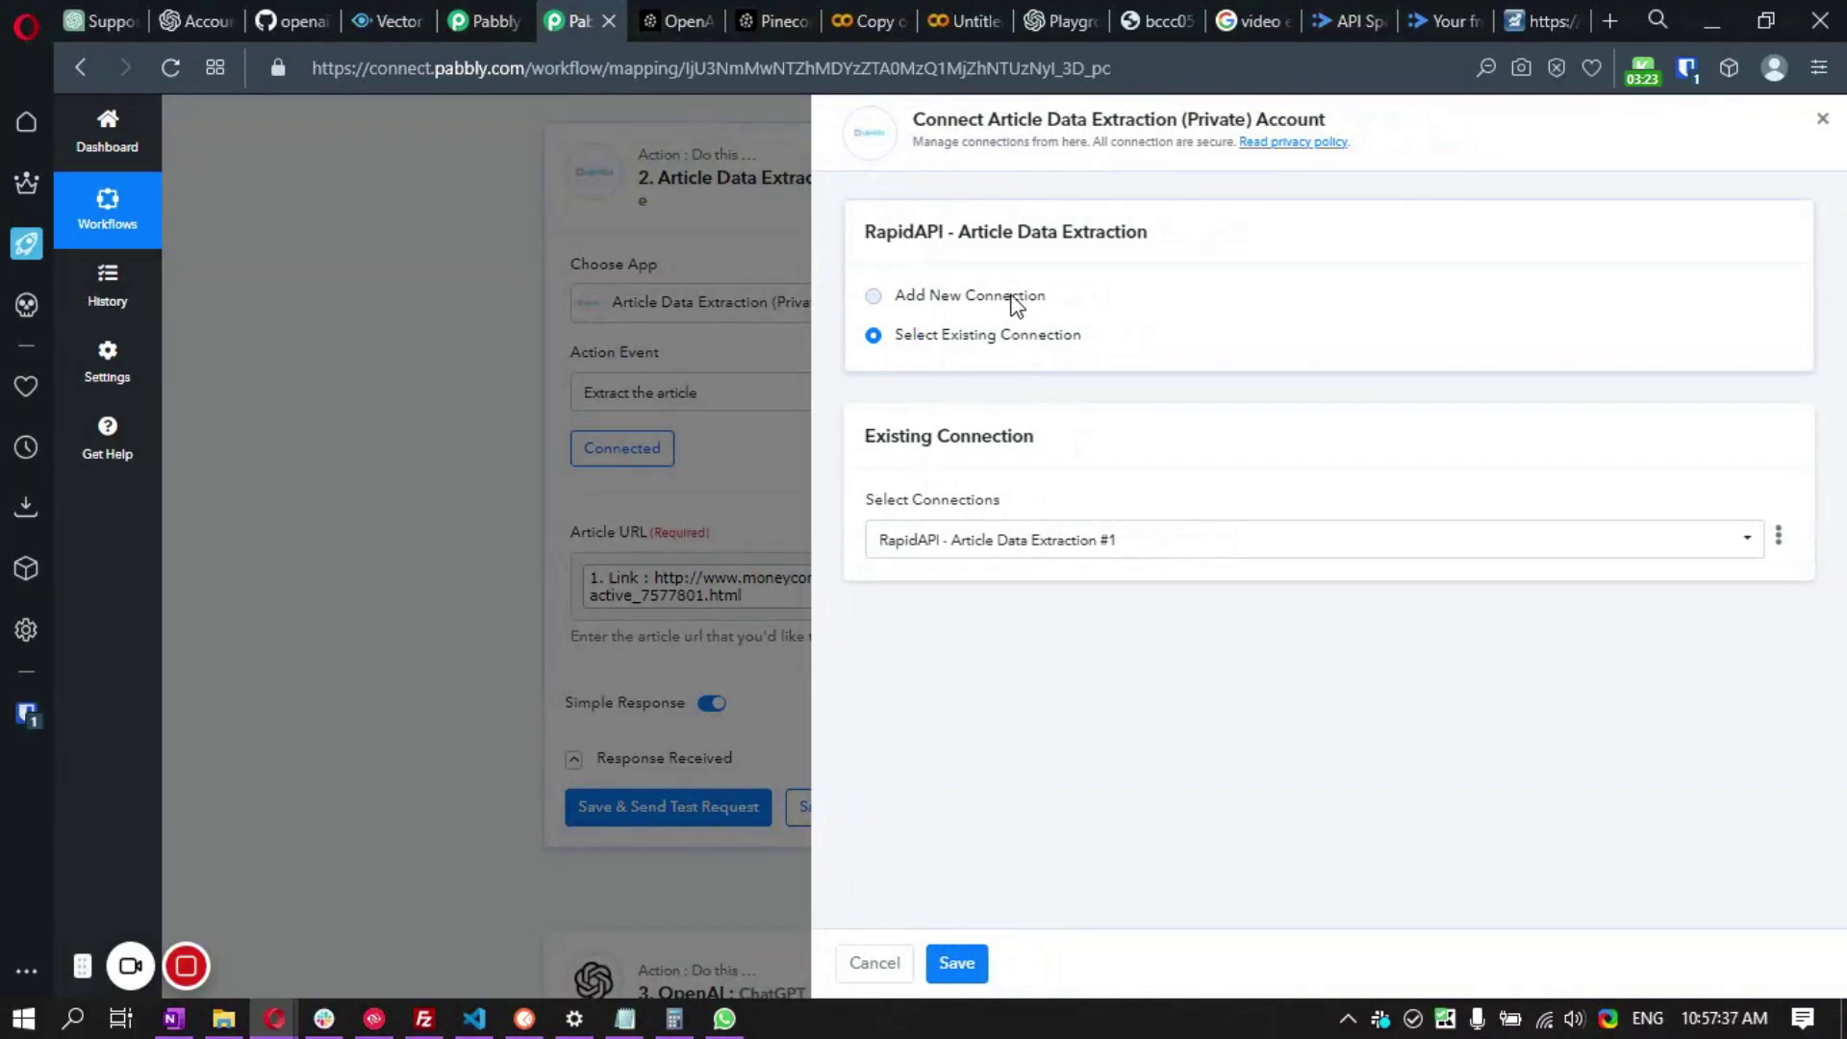
pyautogui.click(1013, 306)
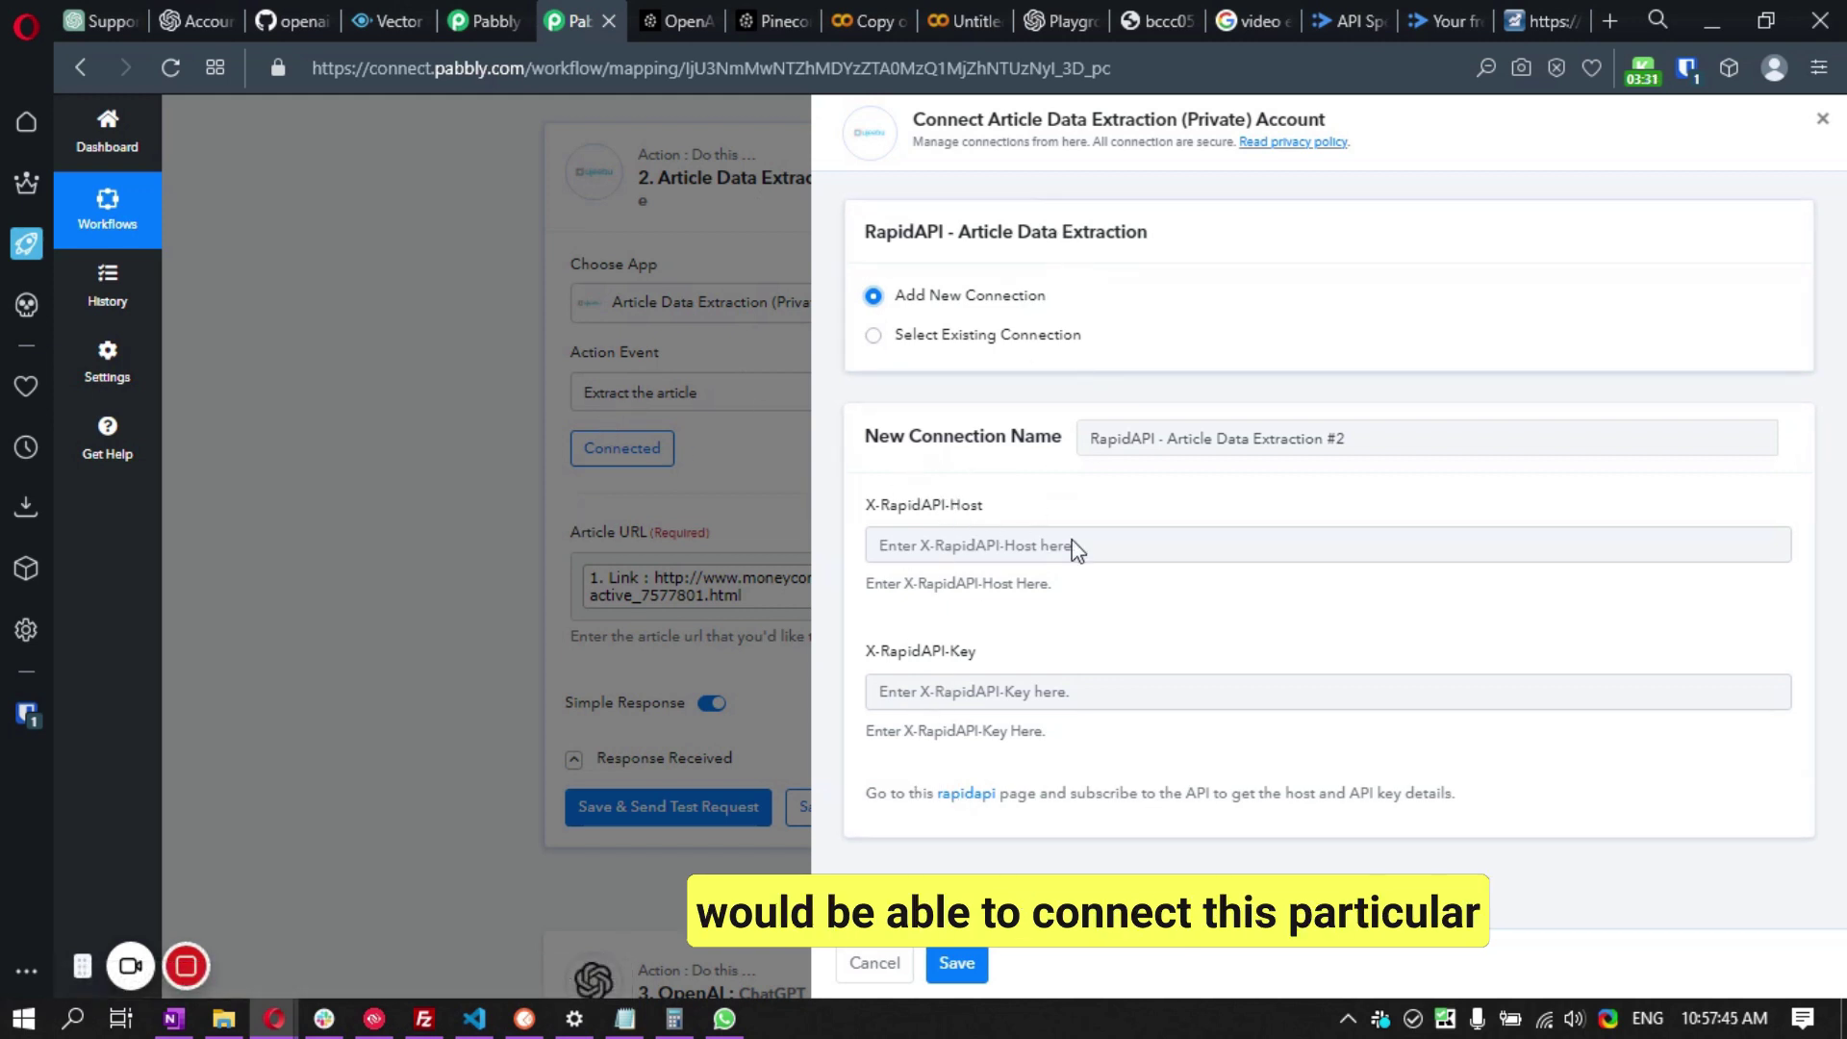
pyautogui.click(969, 795)
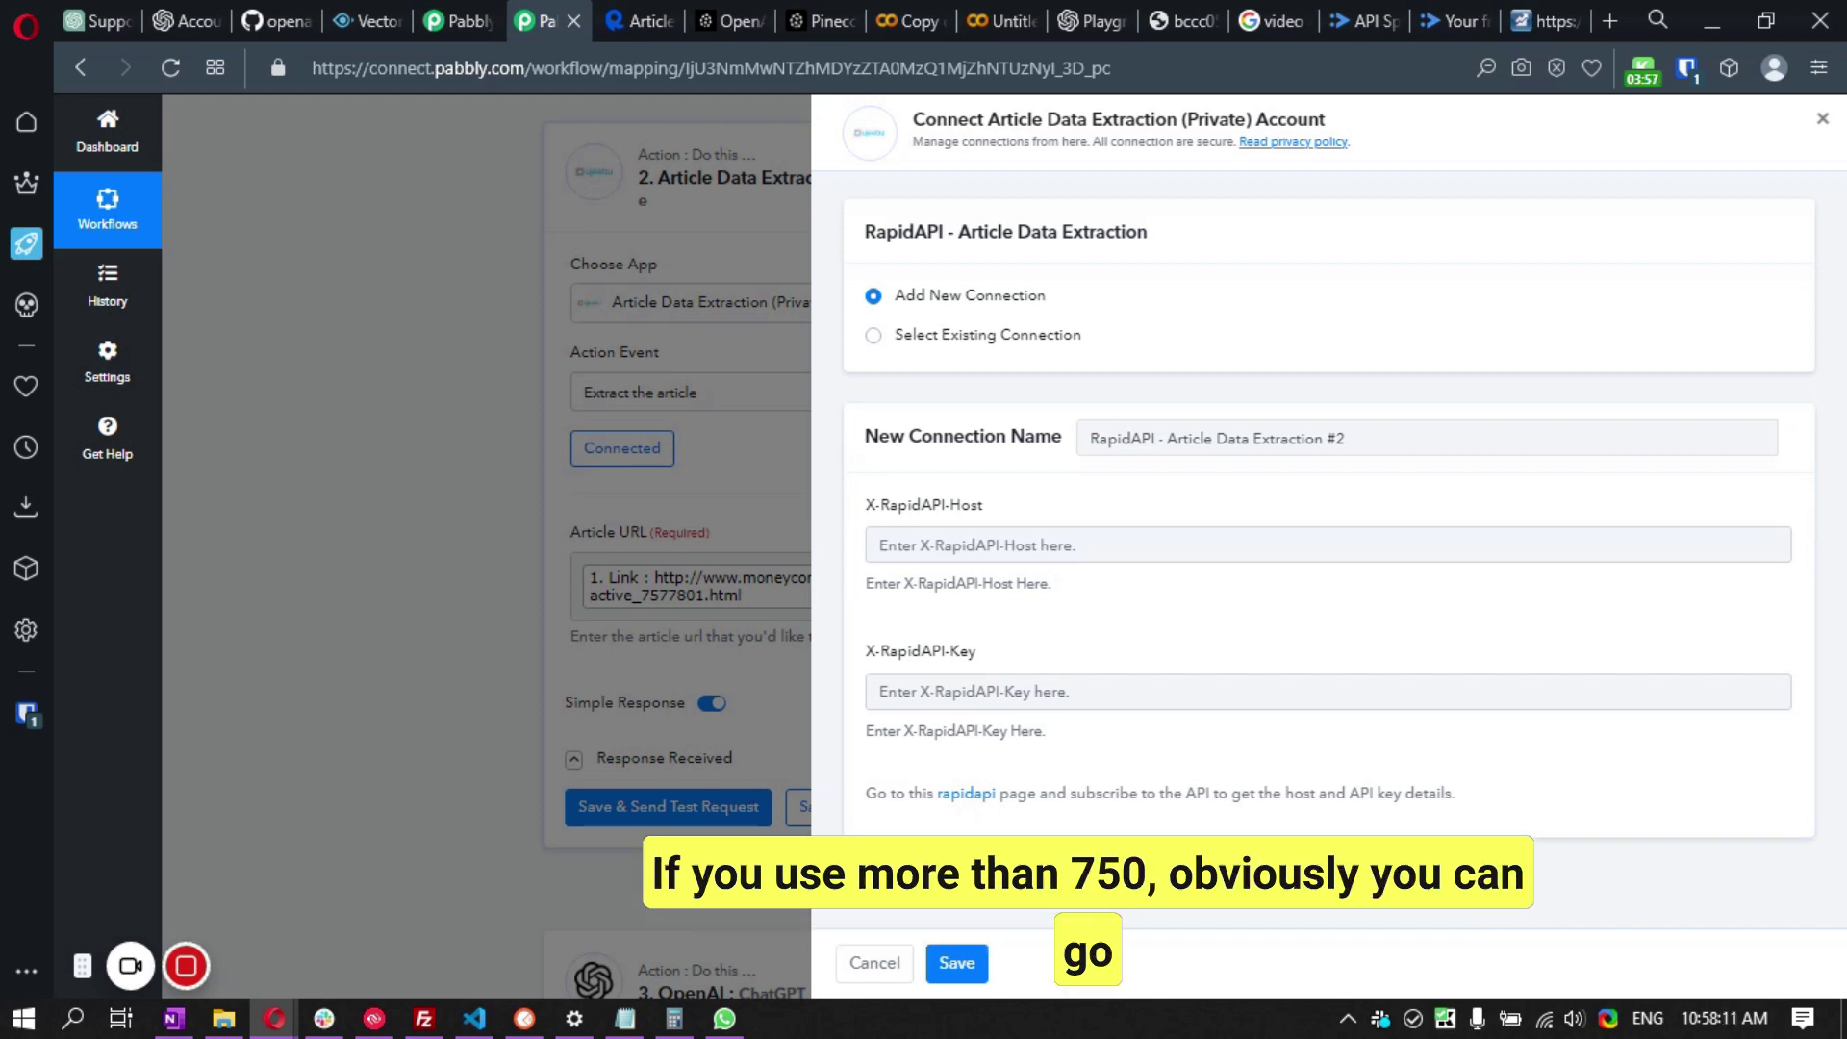
pyautogui.click(666, 16)
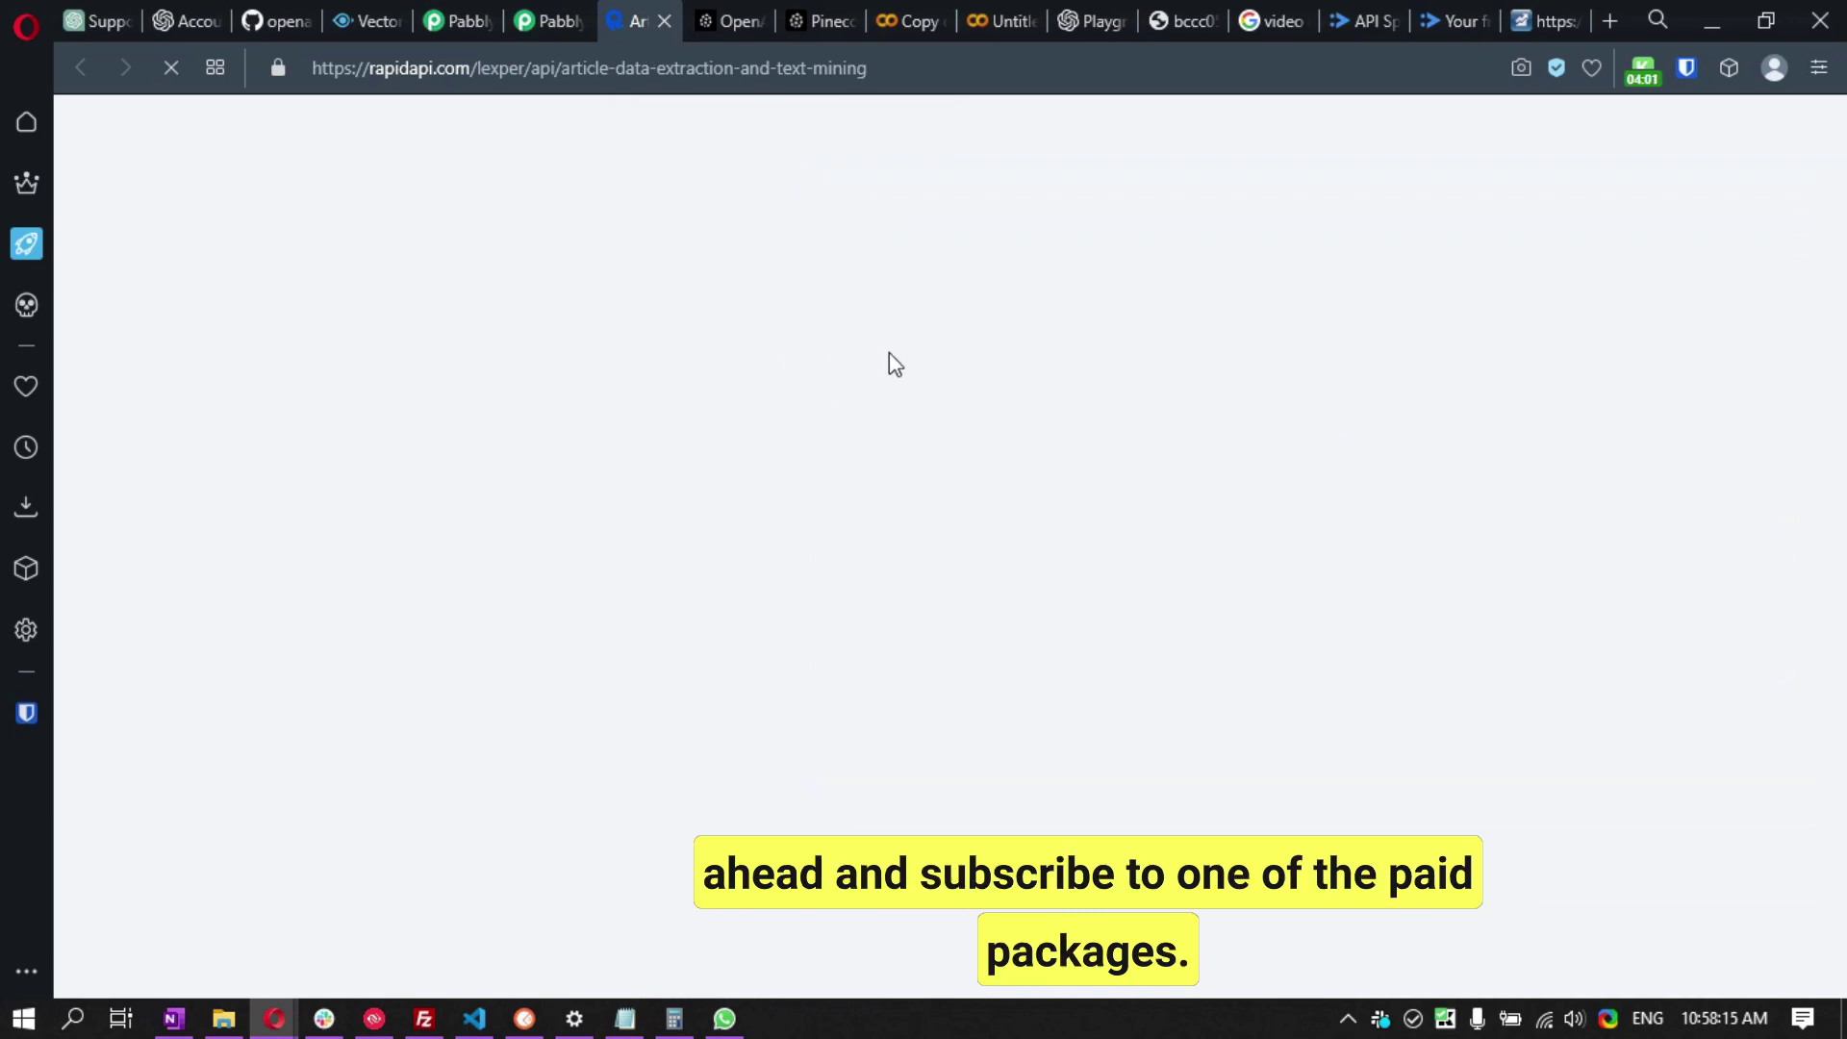
pyautogui.click(547, 21)
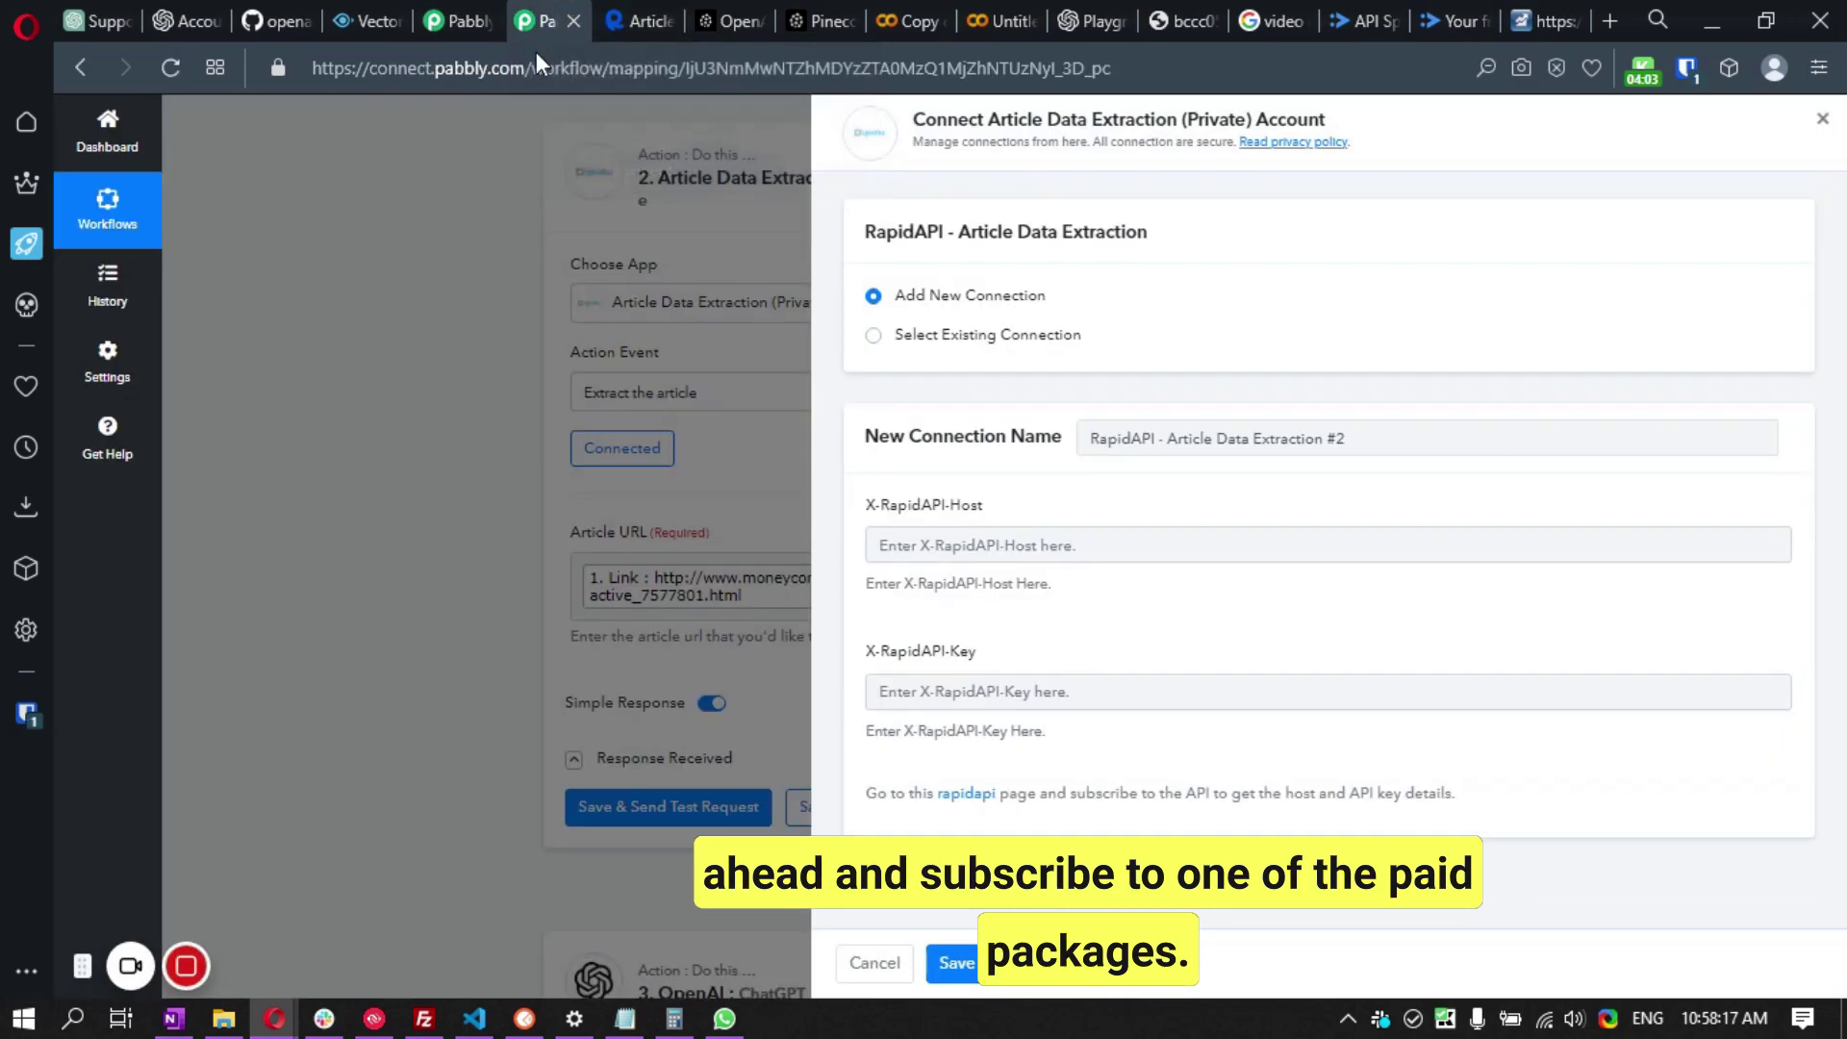
pyautogui.click(875, 962)
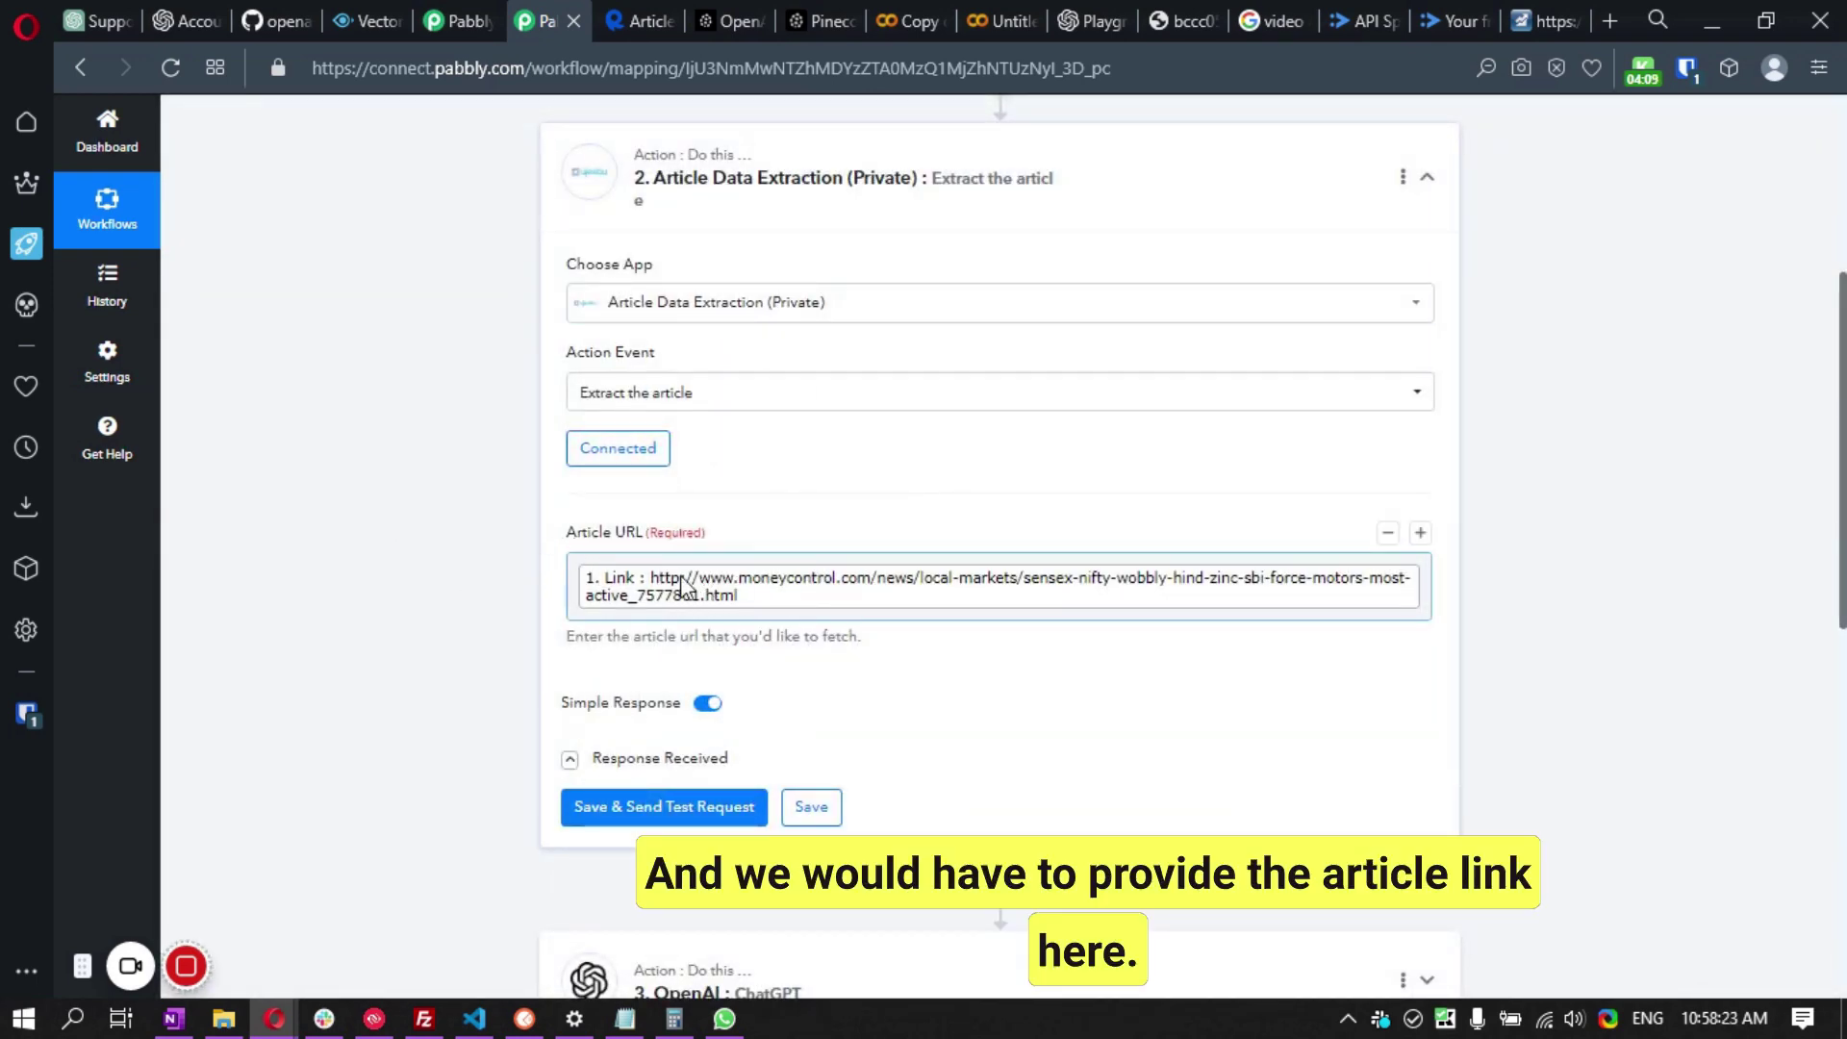
# - Examine the Article Text value in the Article Data Extraction response through to its end, and collapse the response
pyautogui.scroll(-2, 445, 577)
pyautogui.scroll(-2, 458, 486)
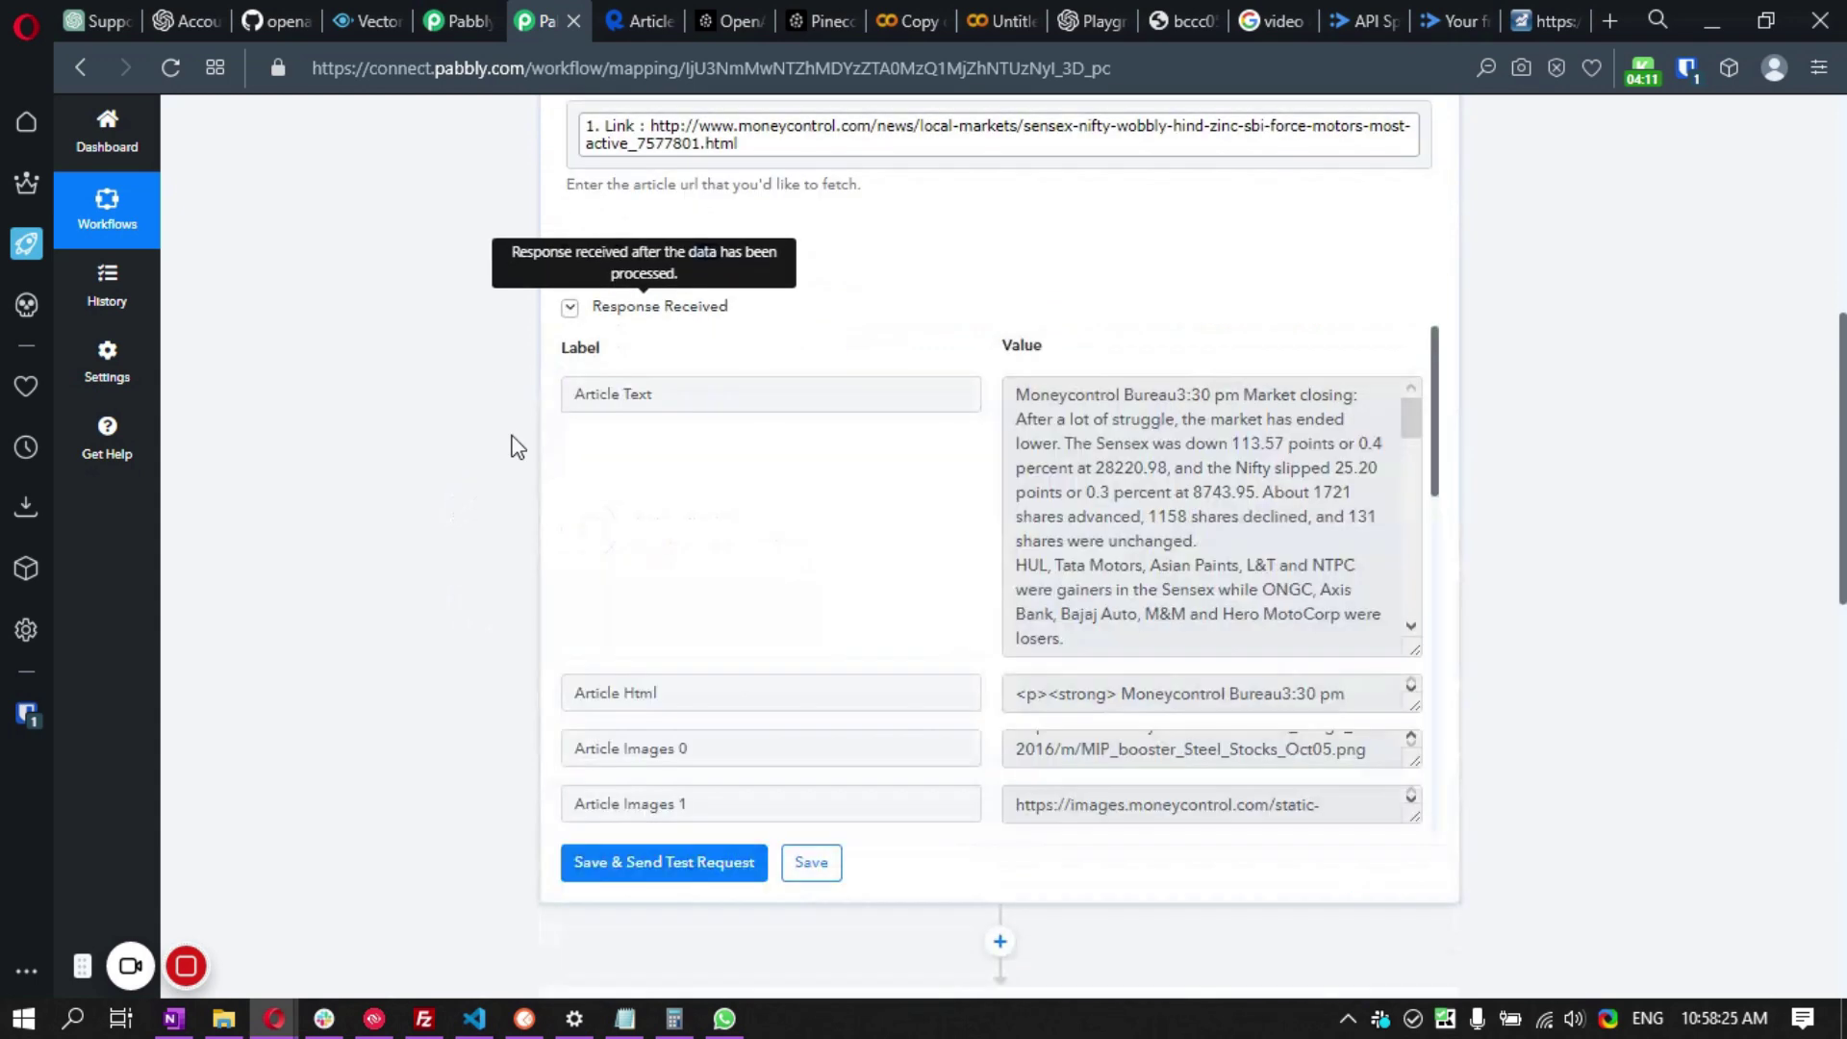
pyautogui.moveTo(575, 394); pyautogui.dragTo(738, 401)
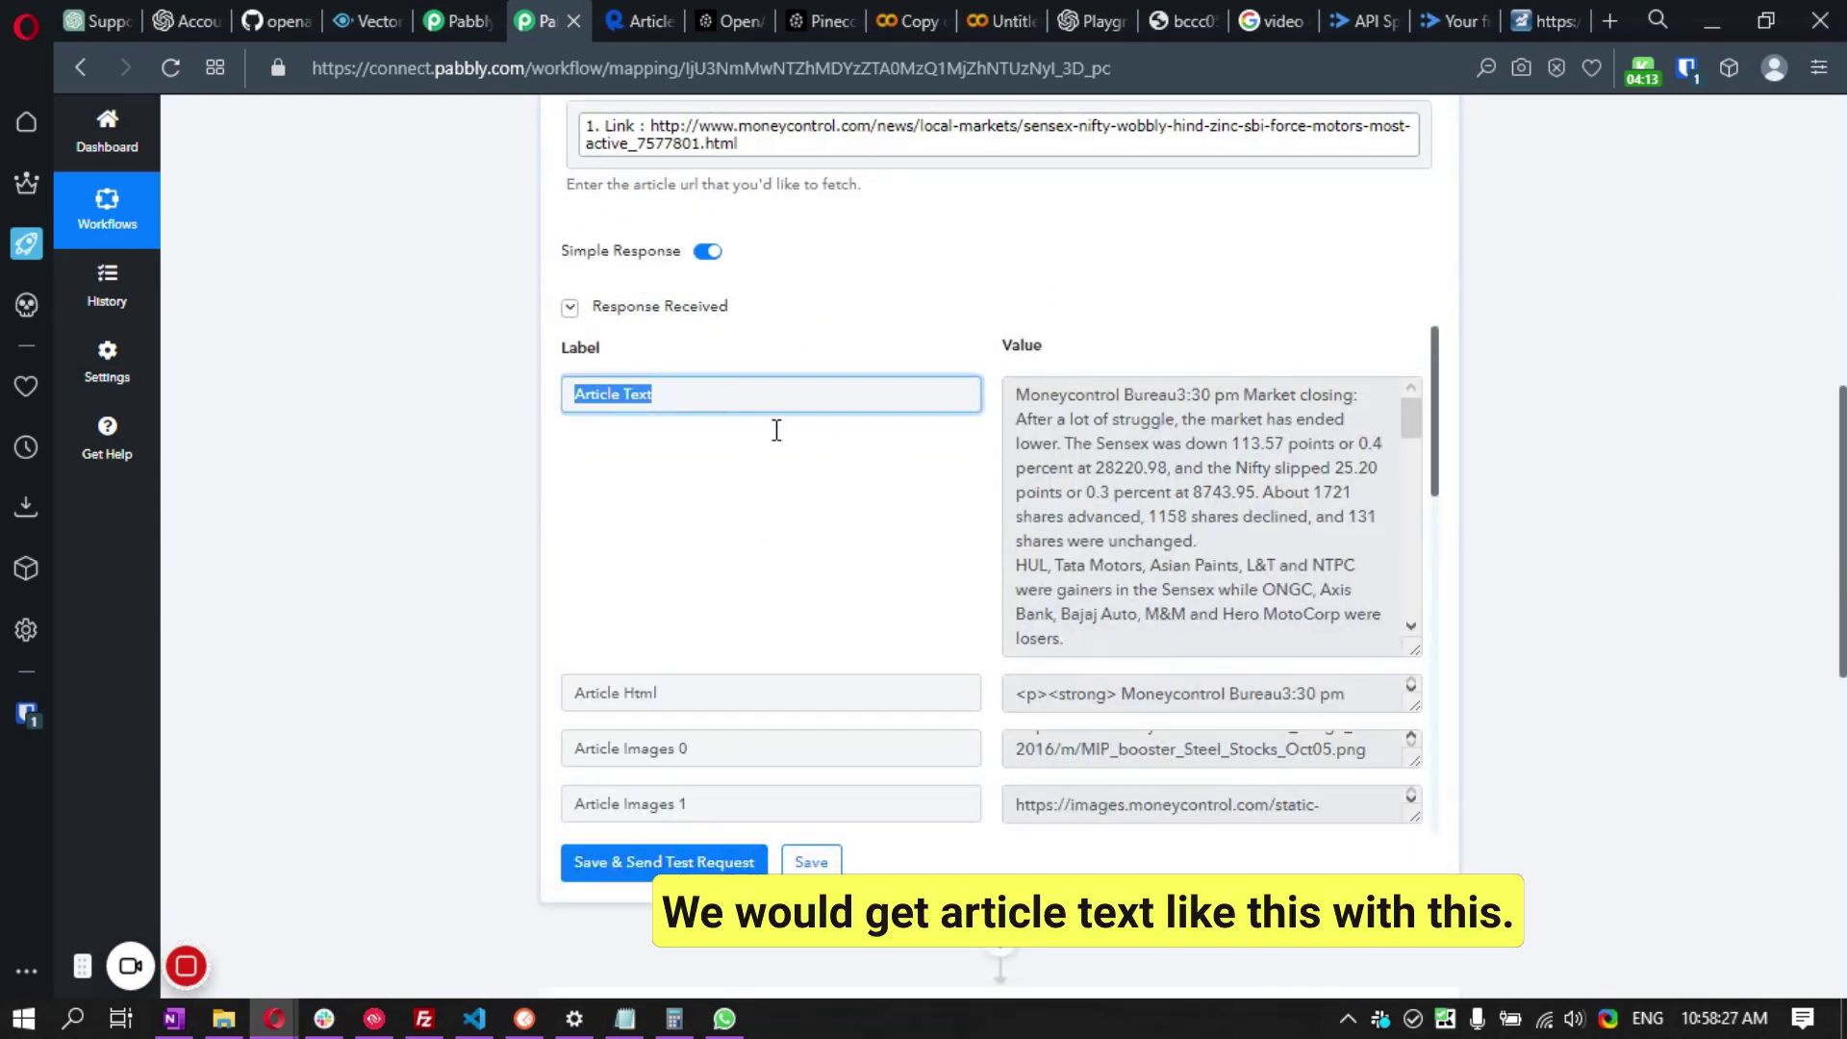
pyautogui.moveTo(1409, 425); pyautogui.dragTo(1402, 643)
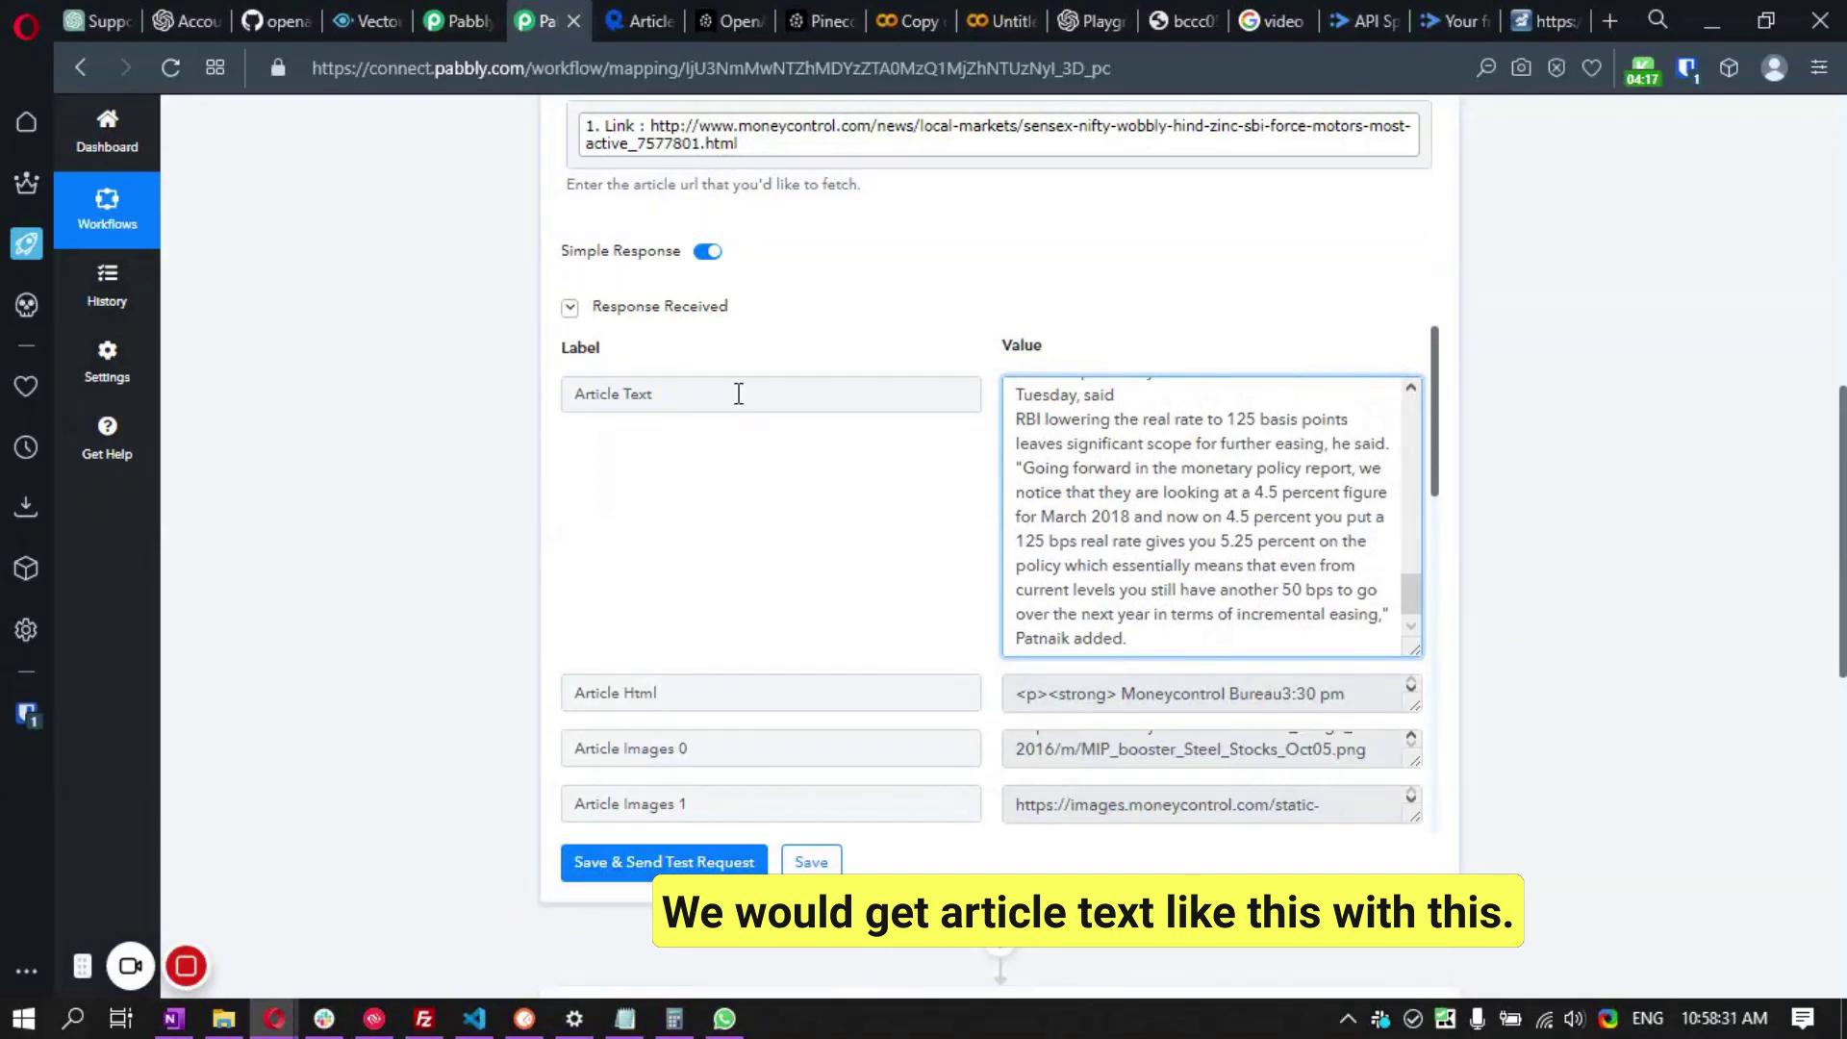
pyautogui.scroll(2, 1722, 662)
pyautogui.scroll(2, 1729, 672)
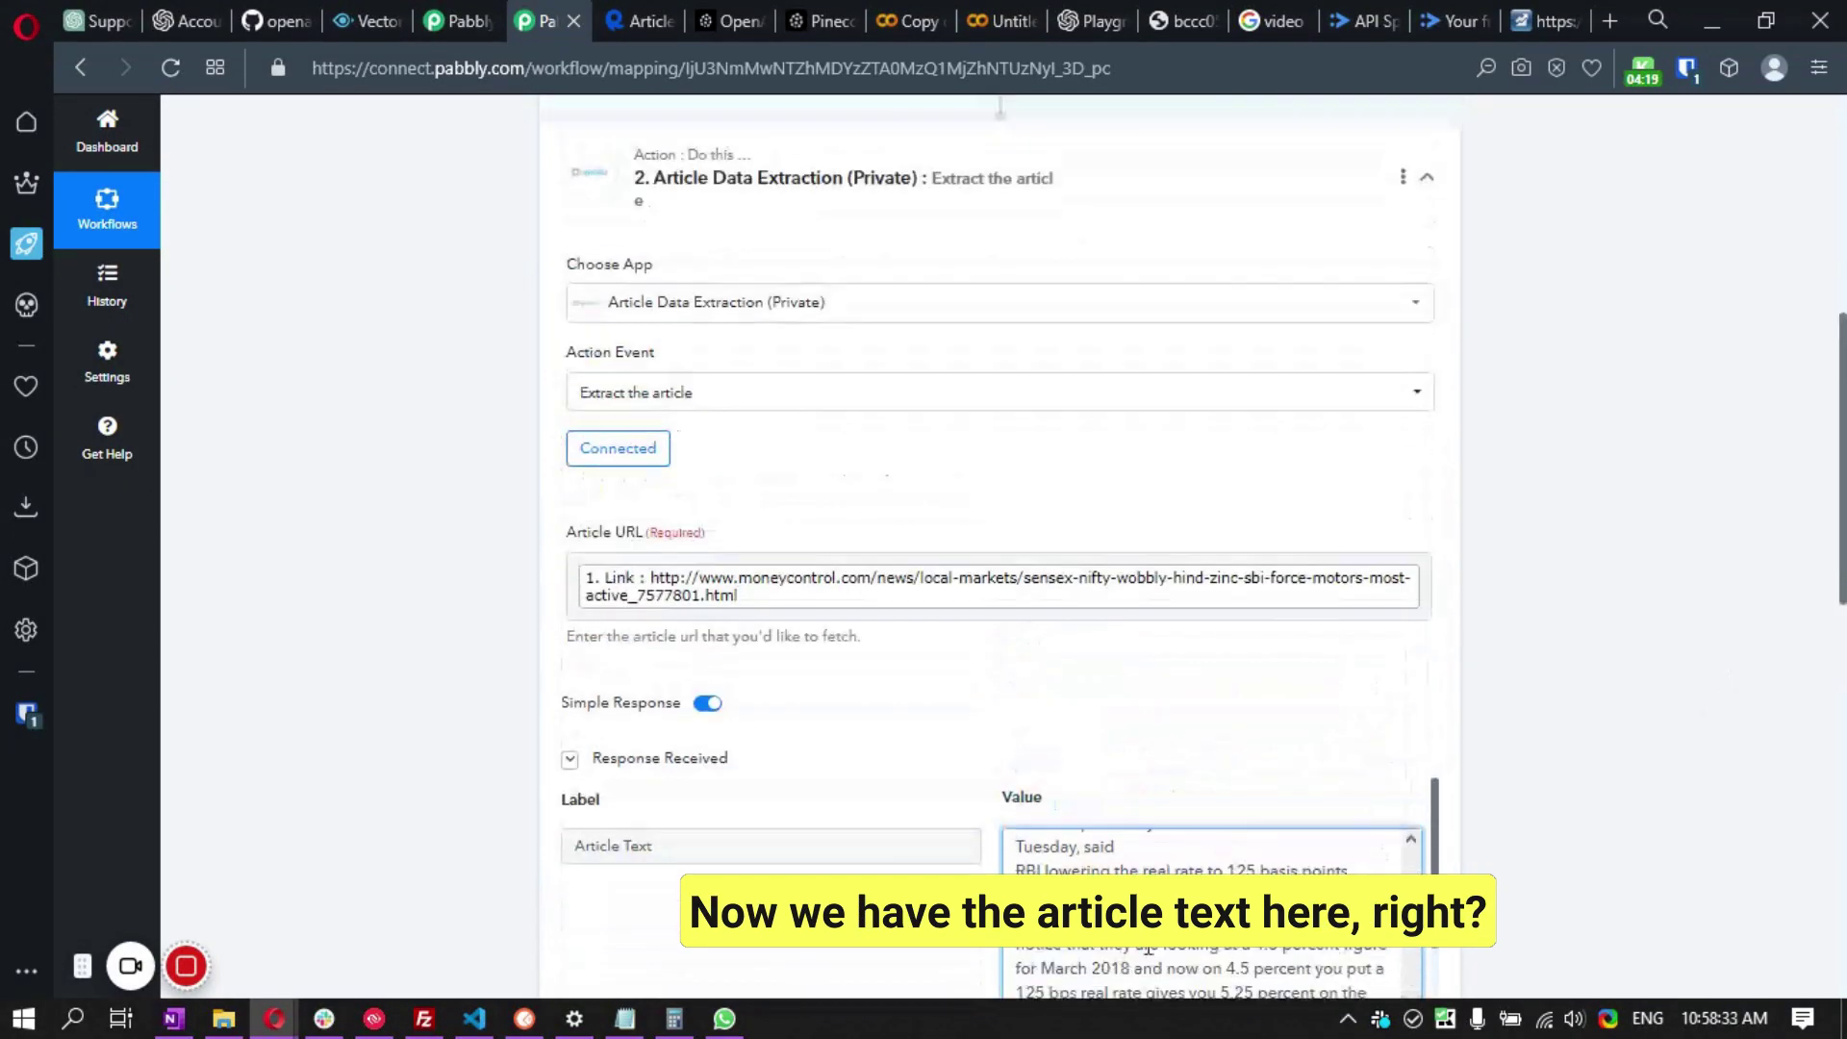
pyautogui.click(577, 758)
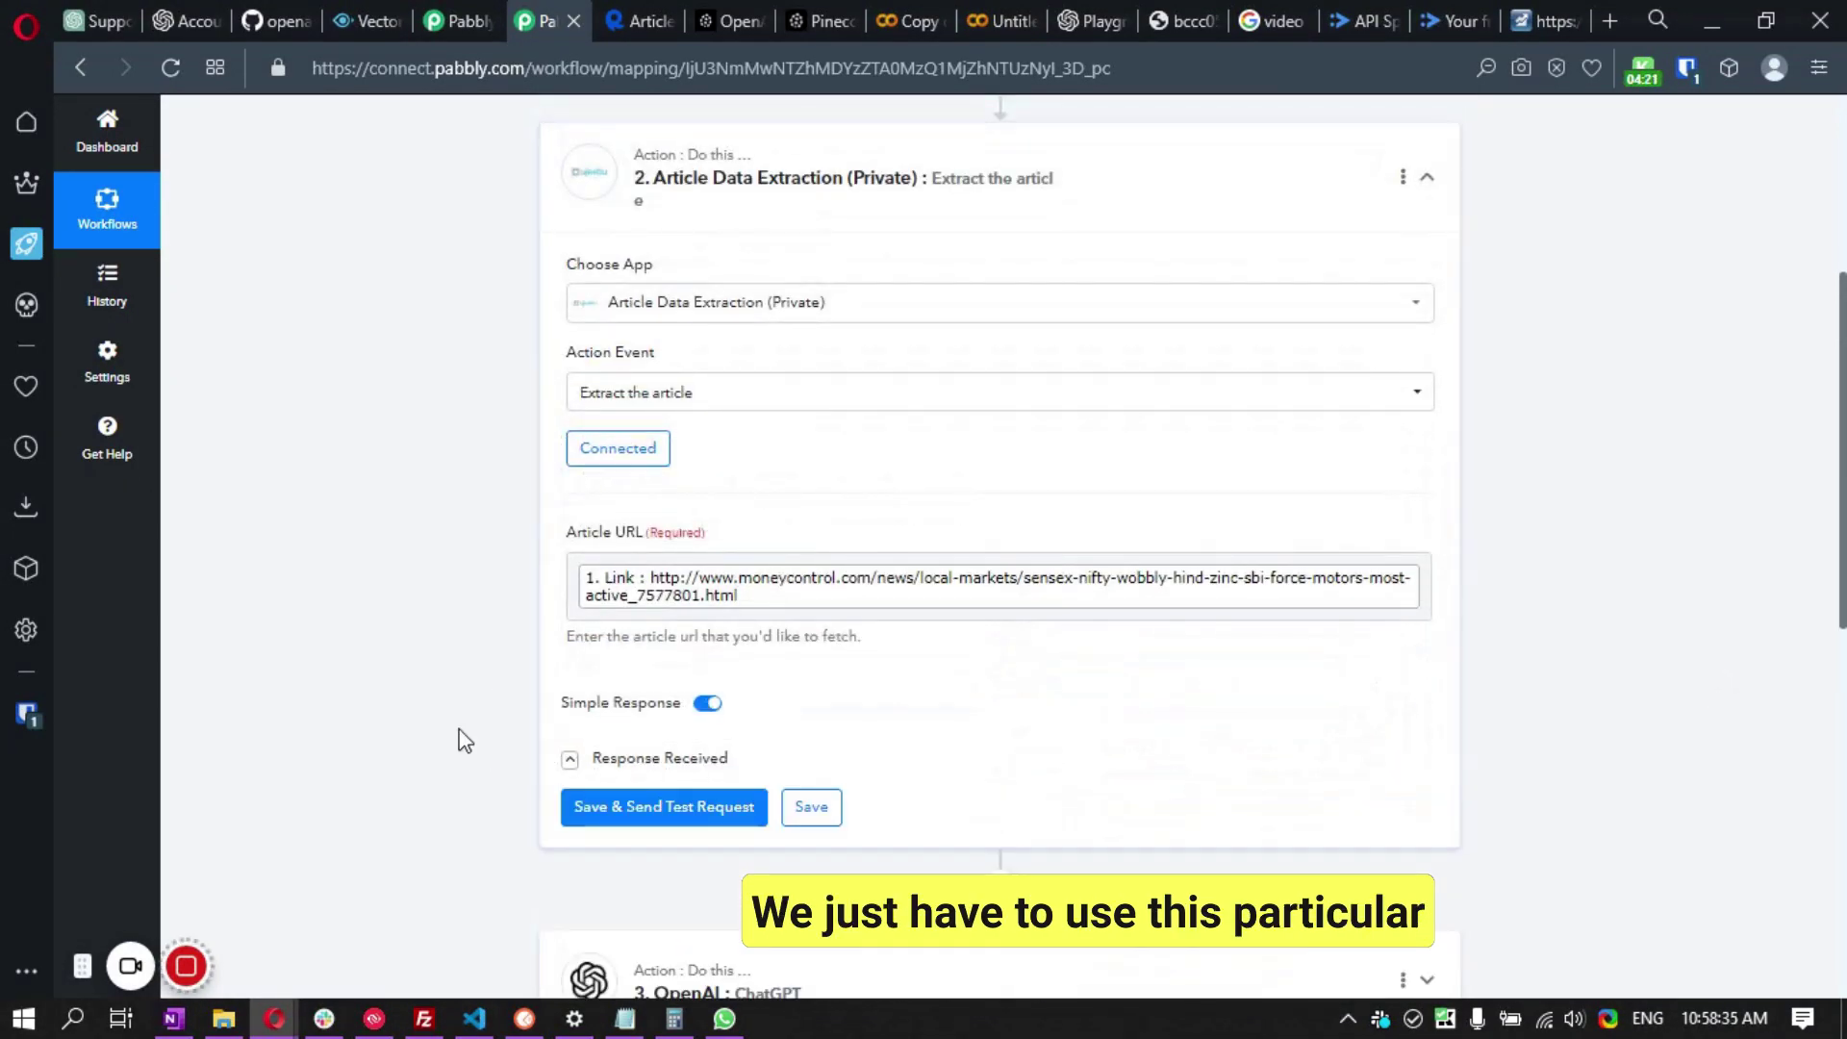
# - Collapse the Article Data Extraction action, expand the OpenAI ChatGPT action and examine its summarizing prompt with the mapped article text
pyautogui.click(882, 181)
pyautogui.click(736, 383)
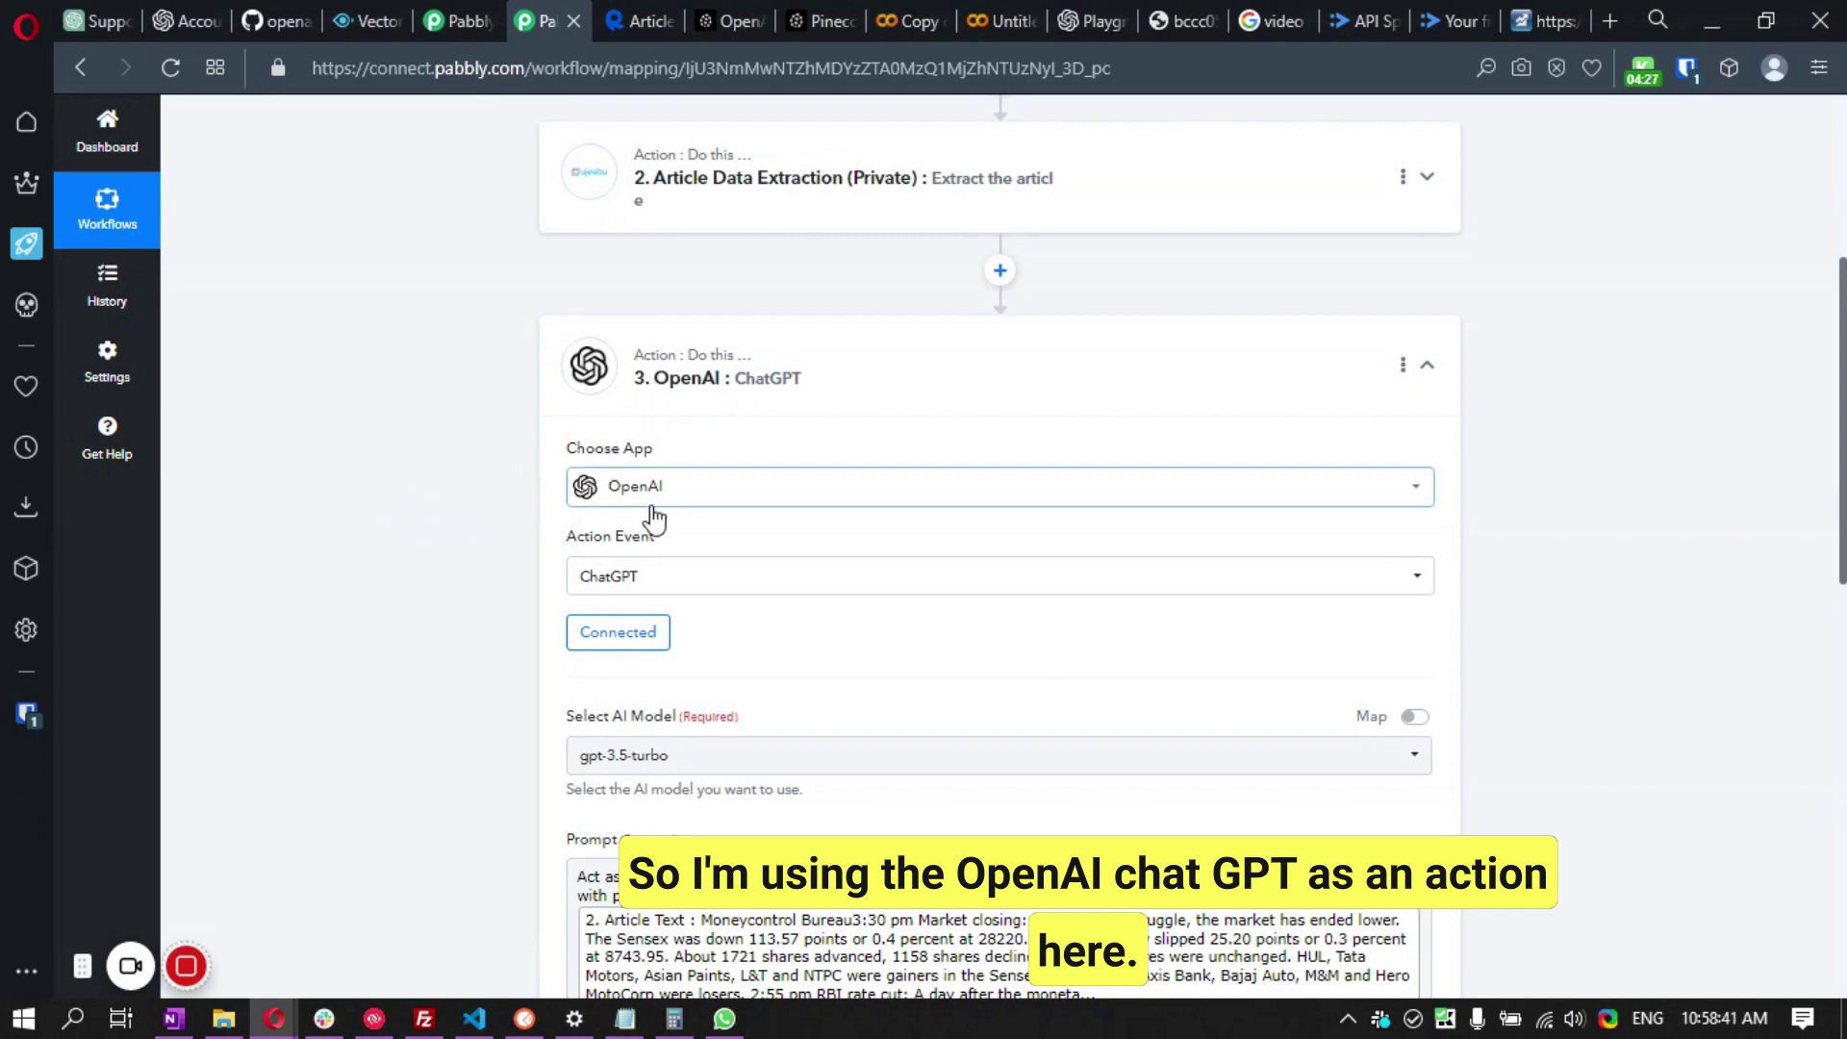
pyautogui.scroll(-2, 417, 592)
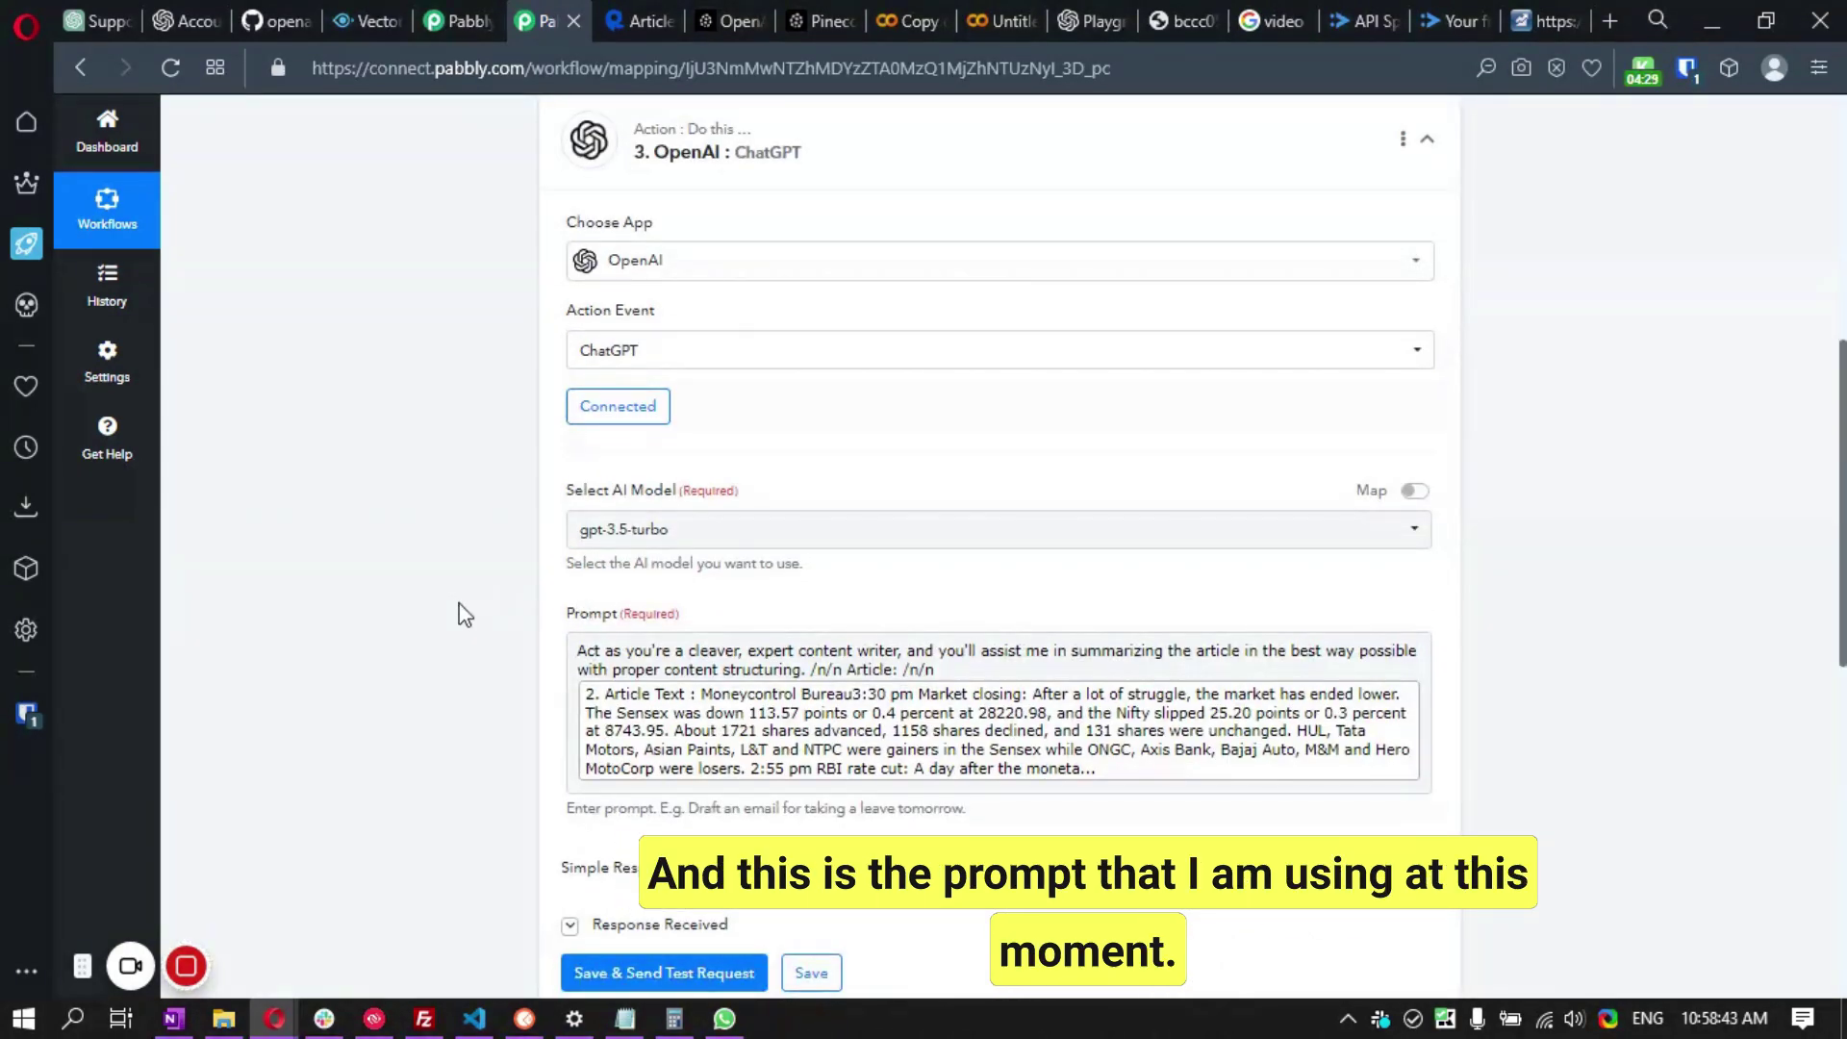
pyautogui.scroll(-2, 462, 610)
pyautogui.moveTo(578, 425); pyautogui.dragTo(932, 443)
pyautogui.click(470, 441)
pyautogui.click(449, 453)
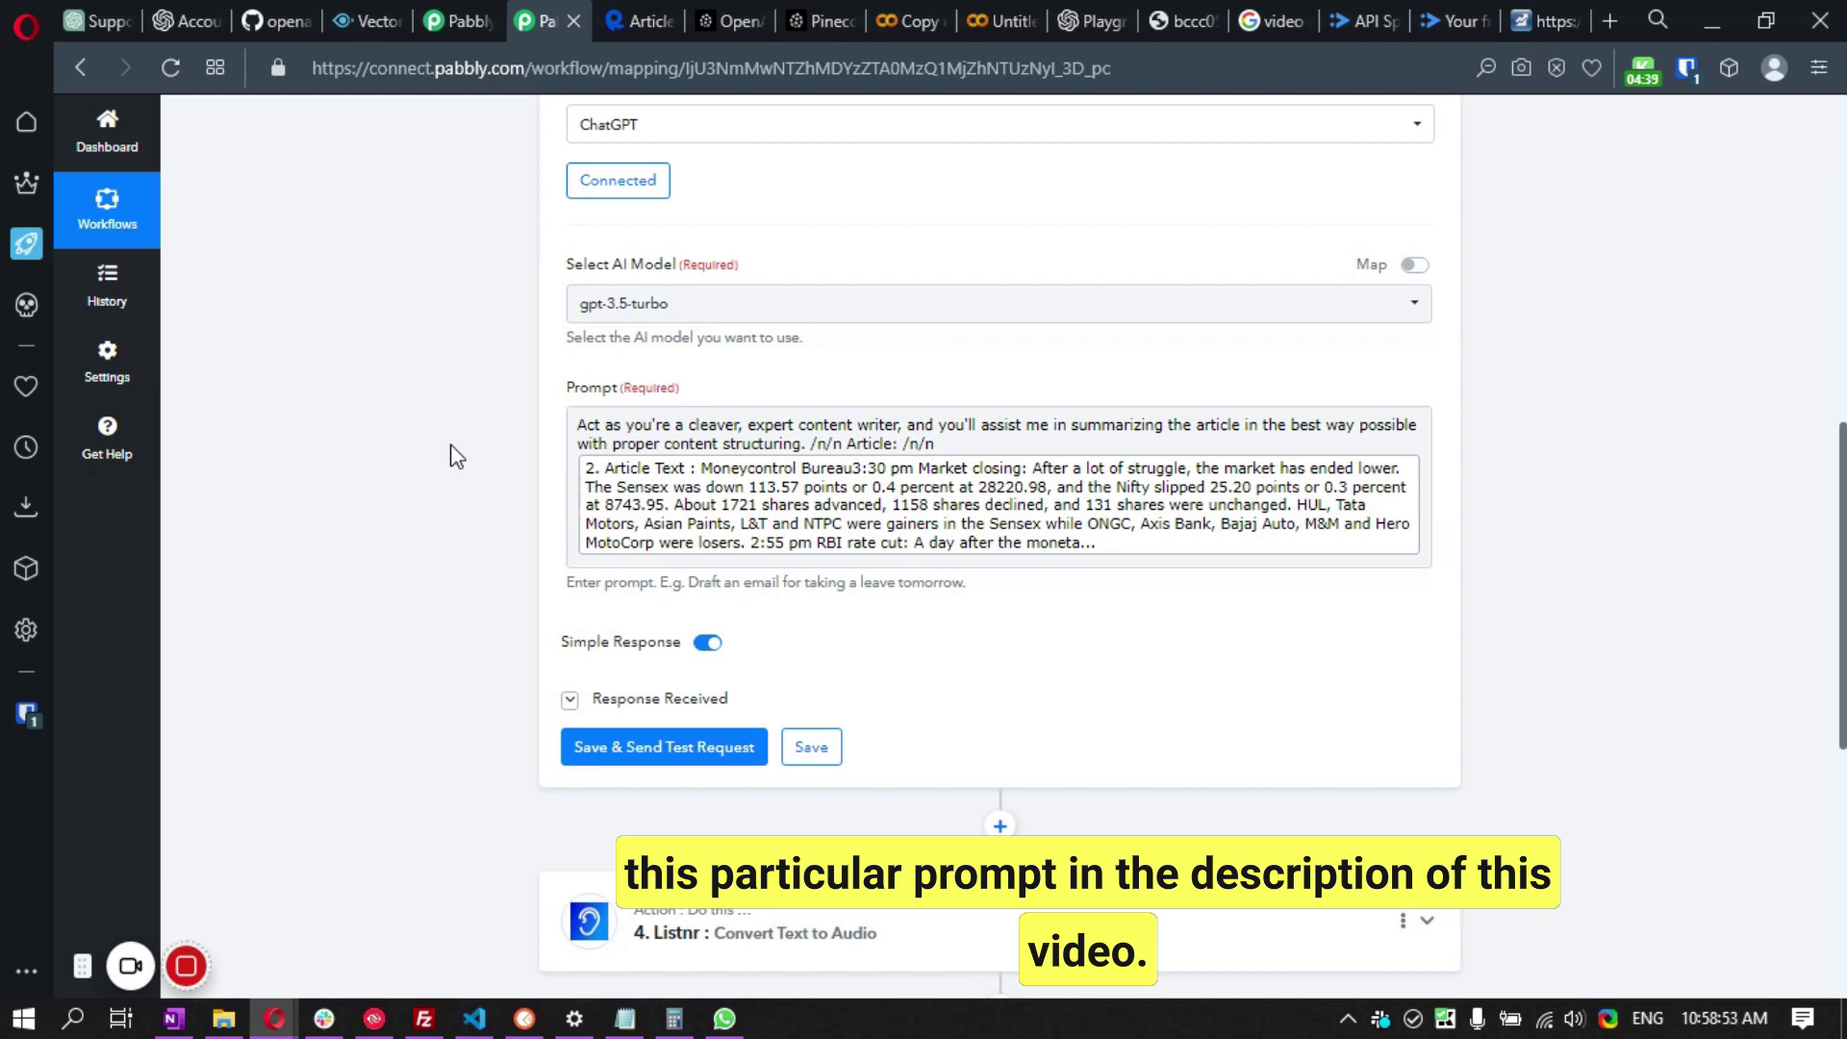
pyautogui.click(814, 422)
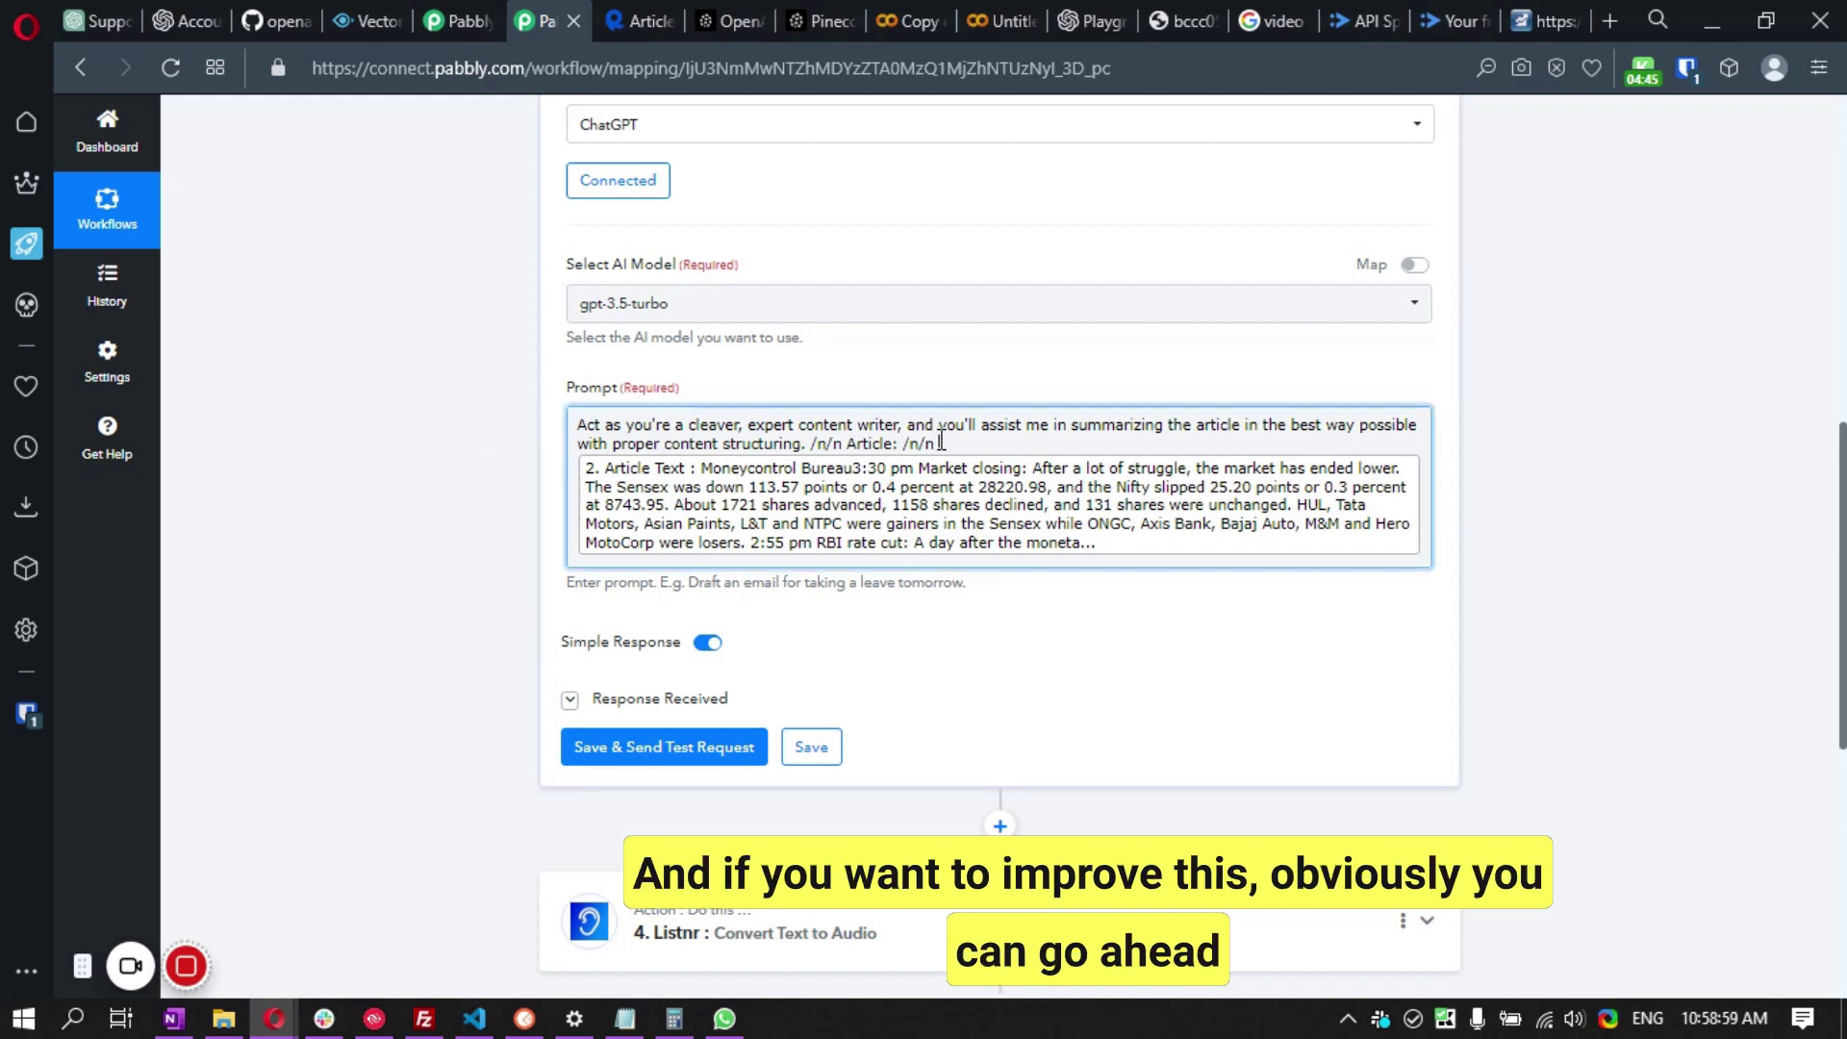
pyautogui.moveTo(942, 441); pyautogui.dragTo(578, 425)
pyautogui.click(679, 436)
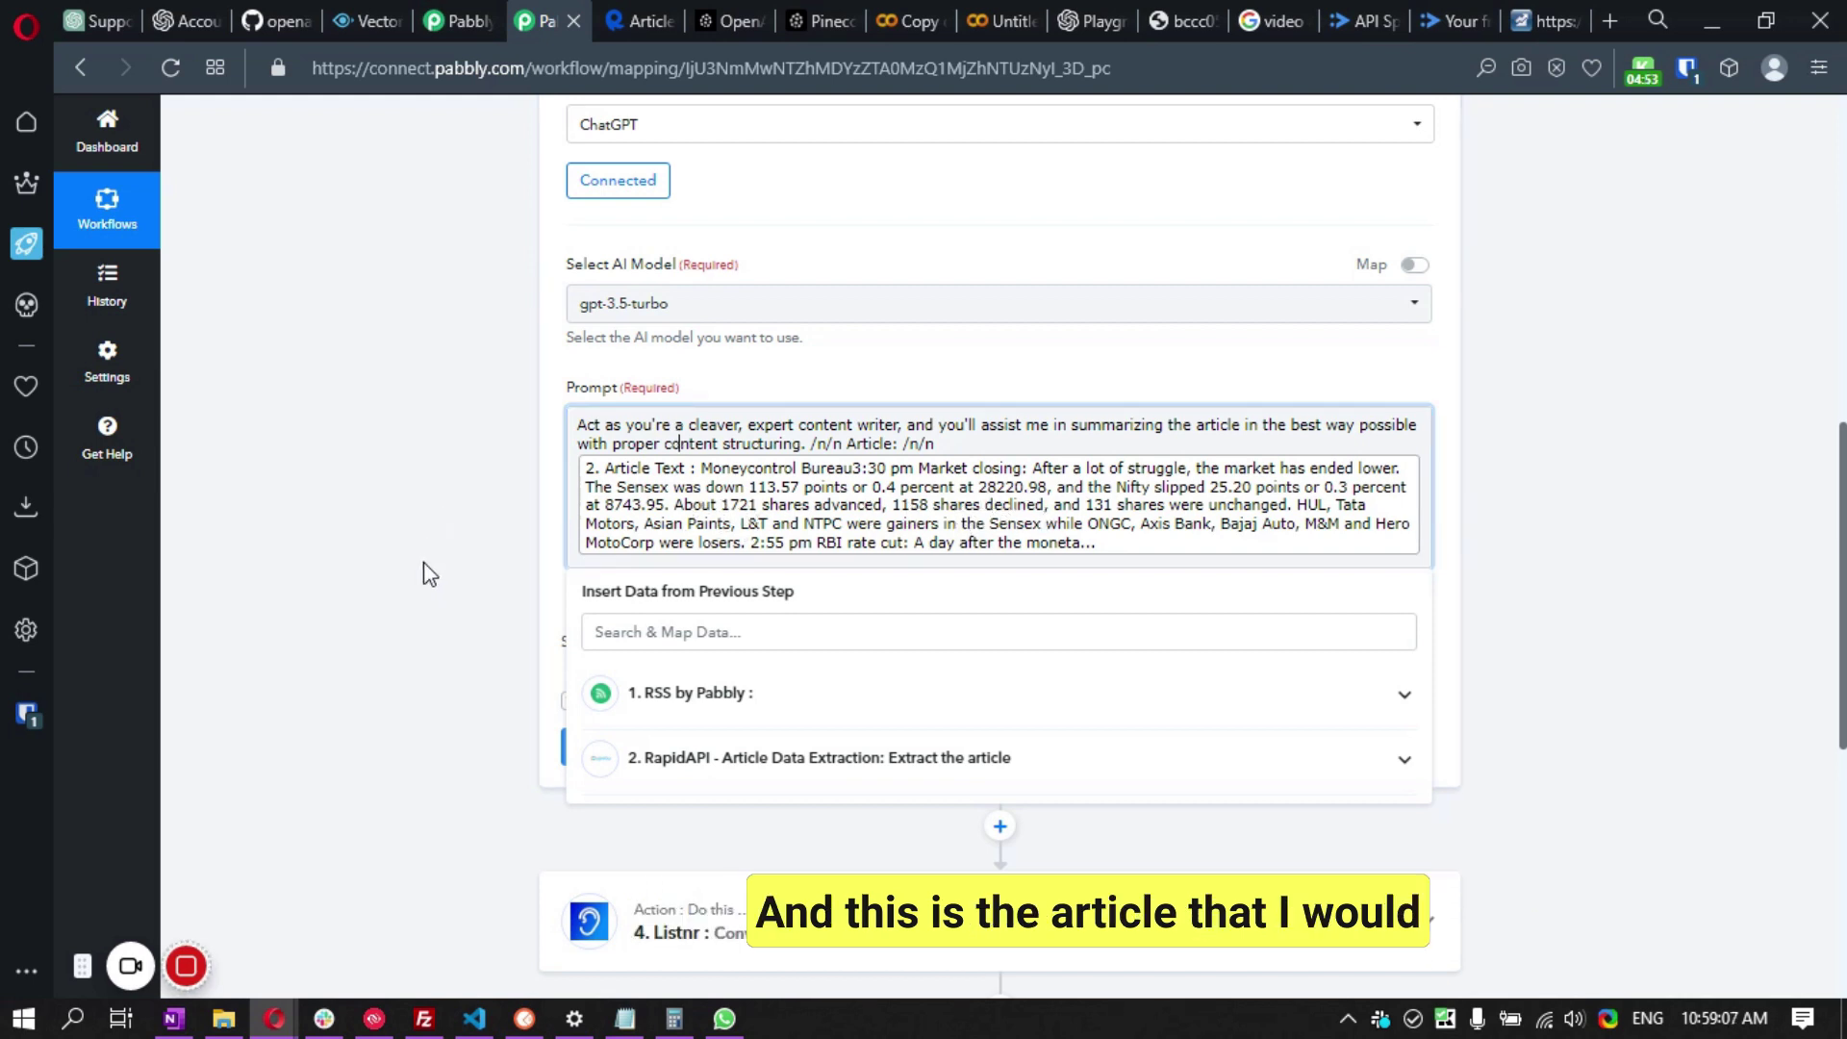
# - Expand the Article Data Extraction action and compare its response with the article text mapped into the ChatGPT prompt
pyautogui.scroll(5, 421, 828)
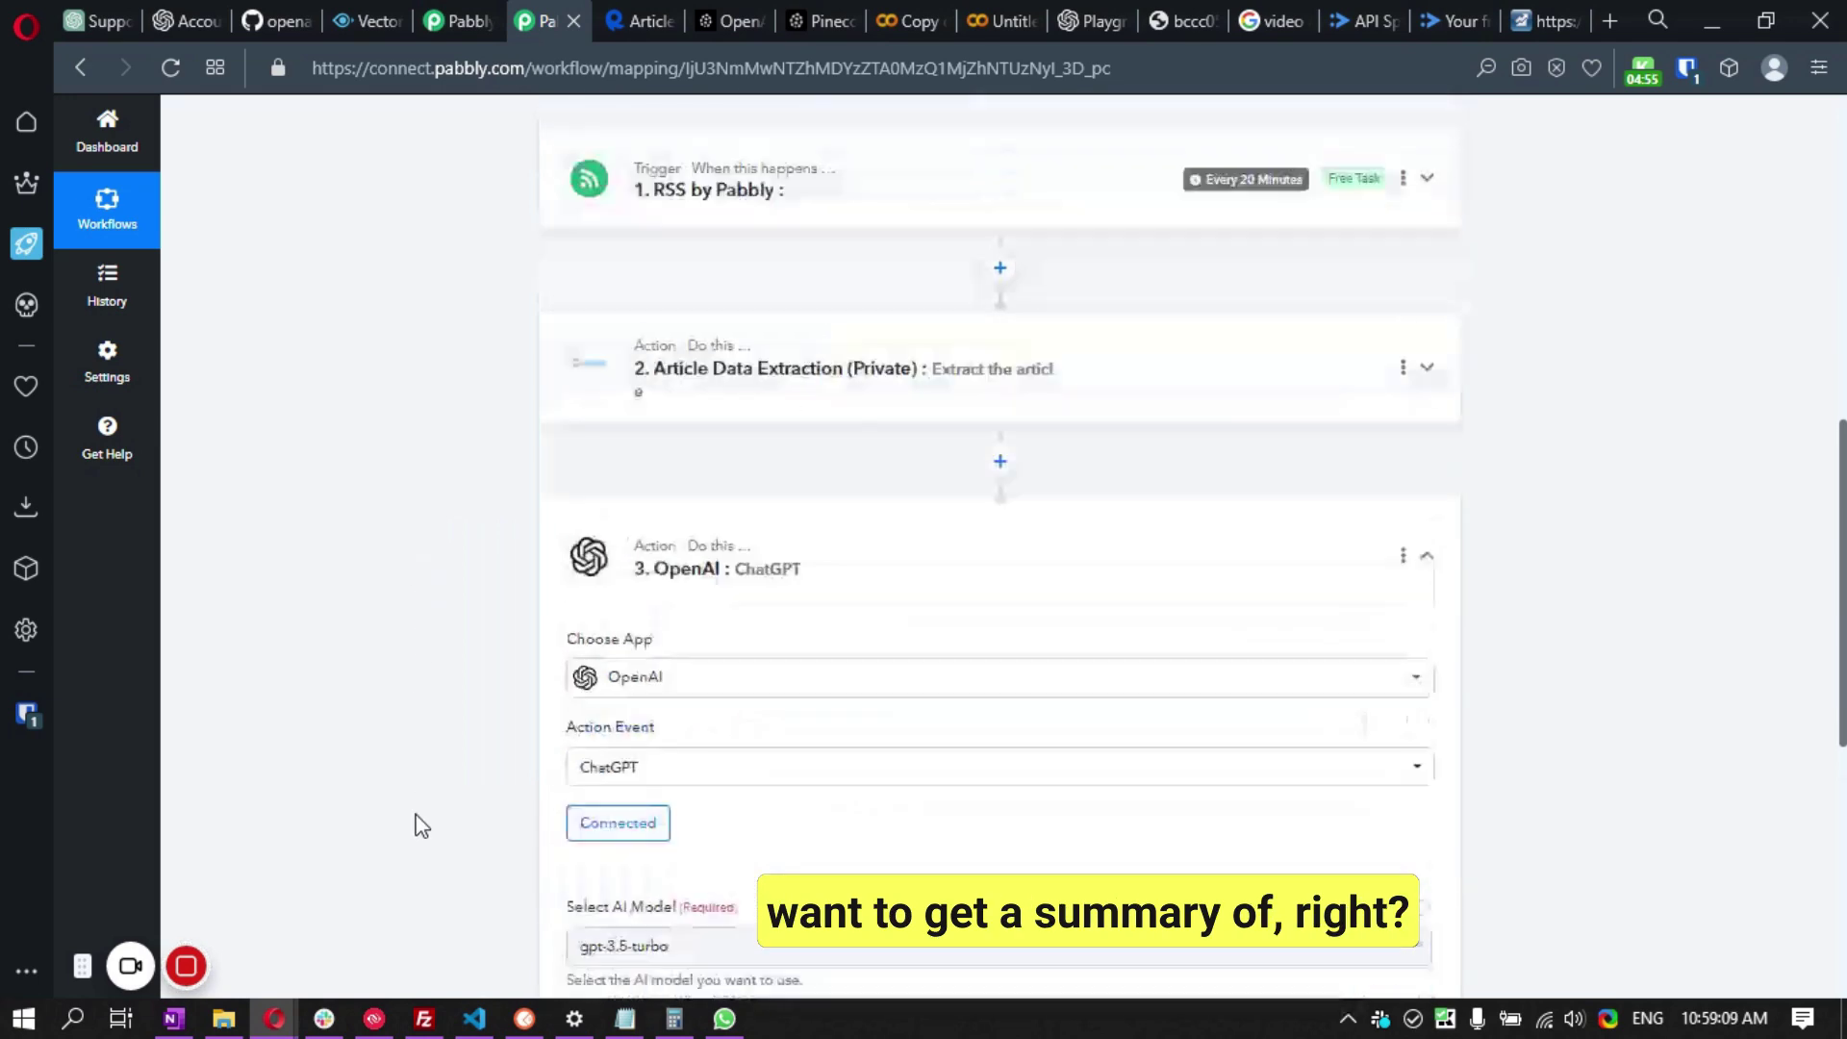
pyautogui.click(775, 404)
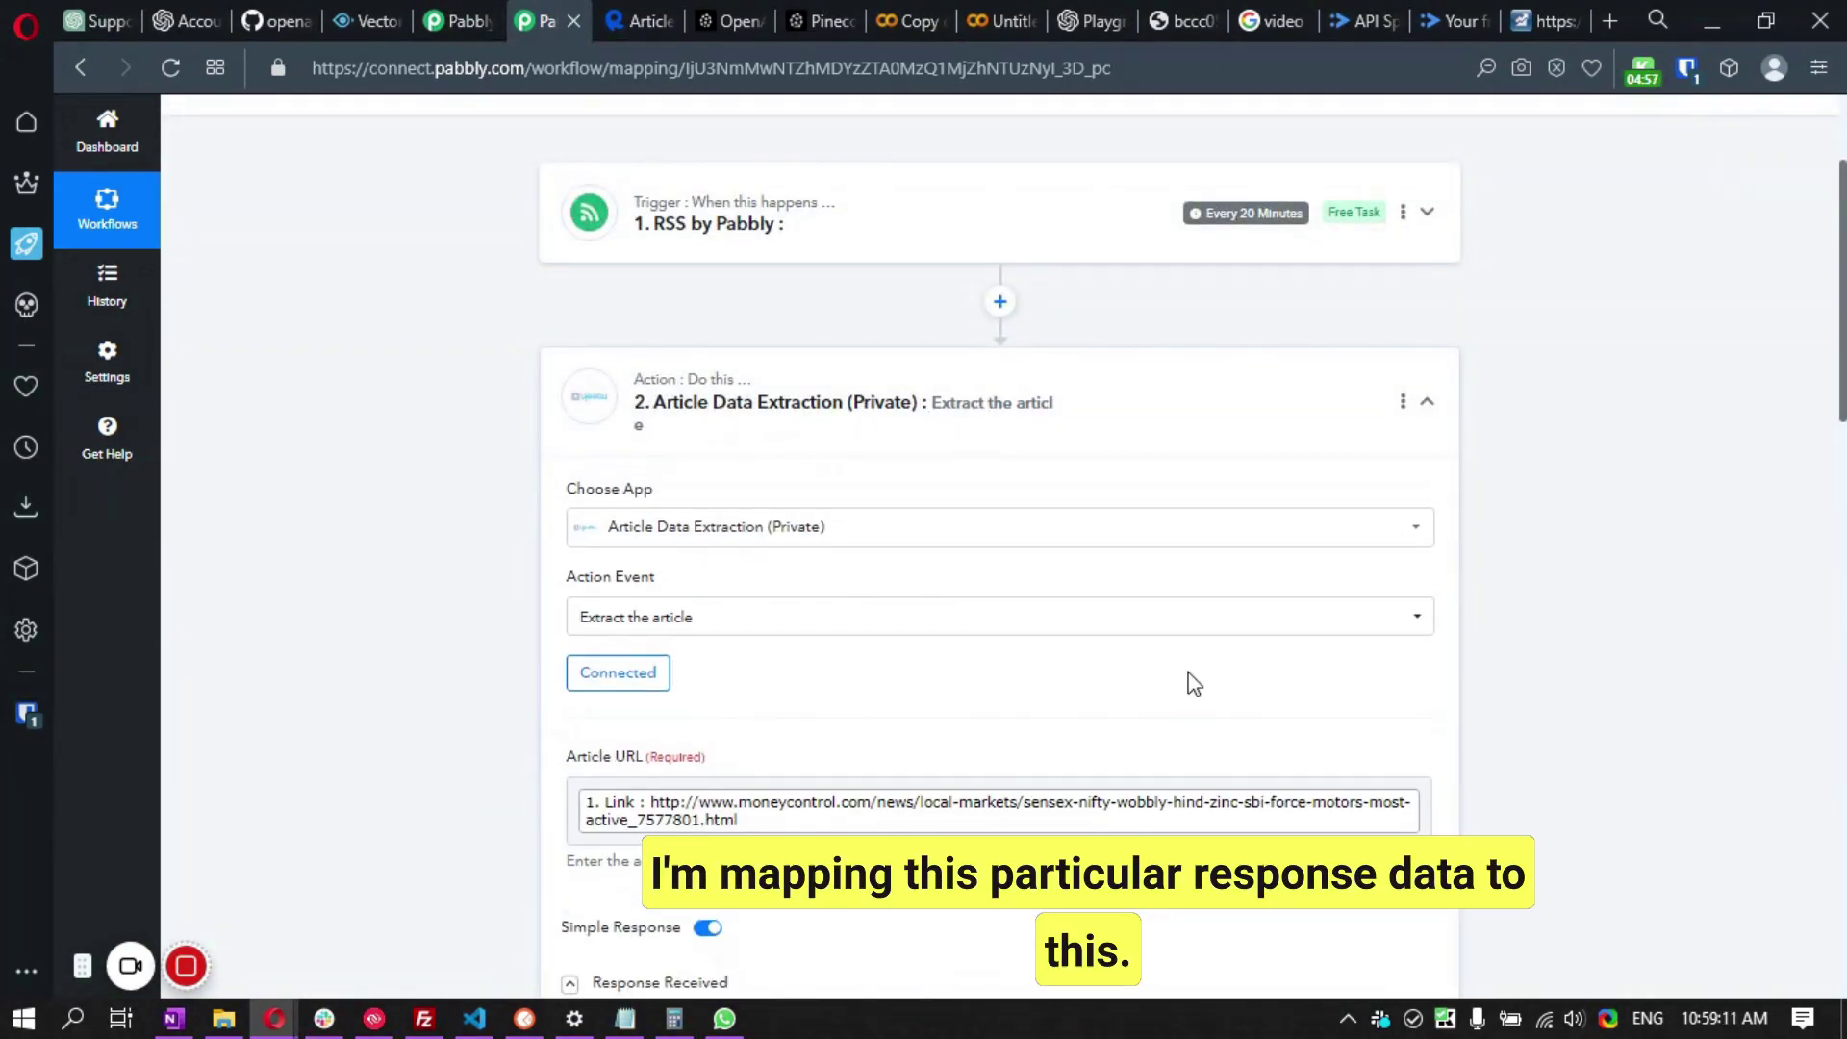
pyautogui.scroll(-7, 1193, 684)
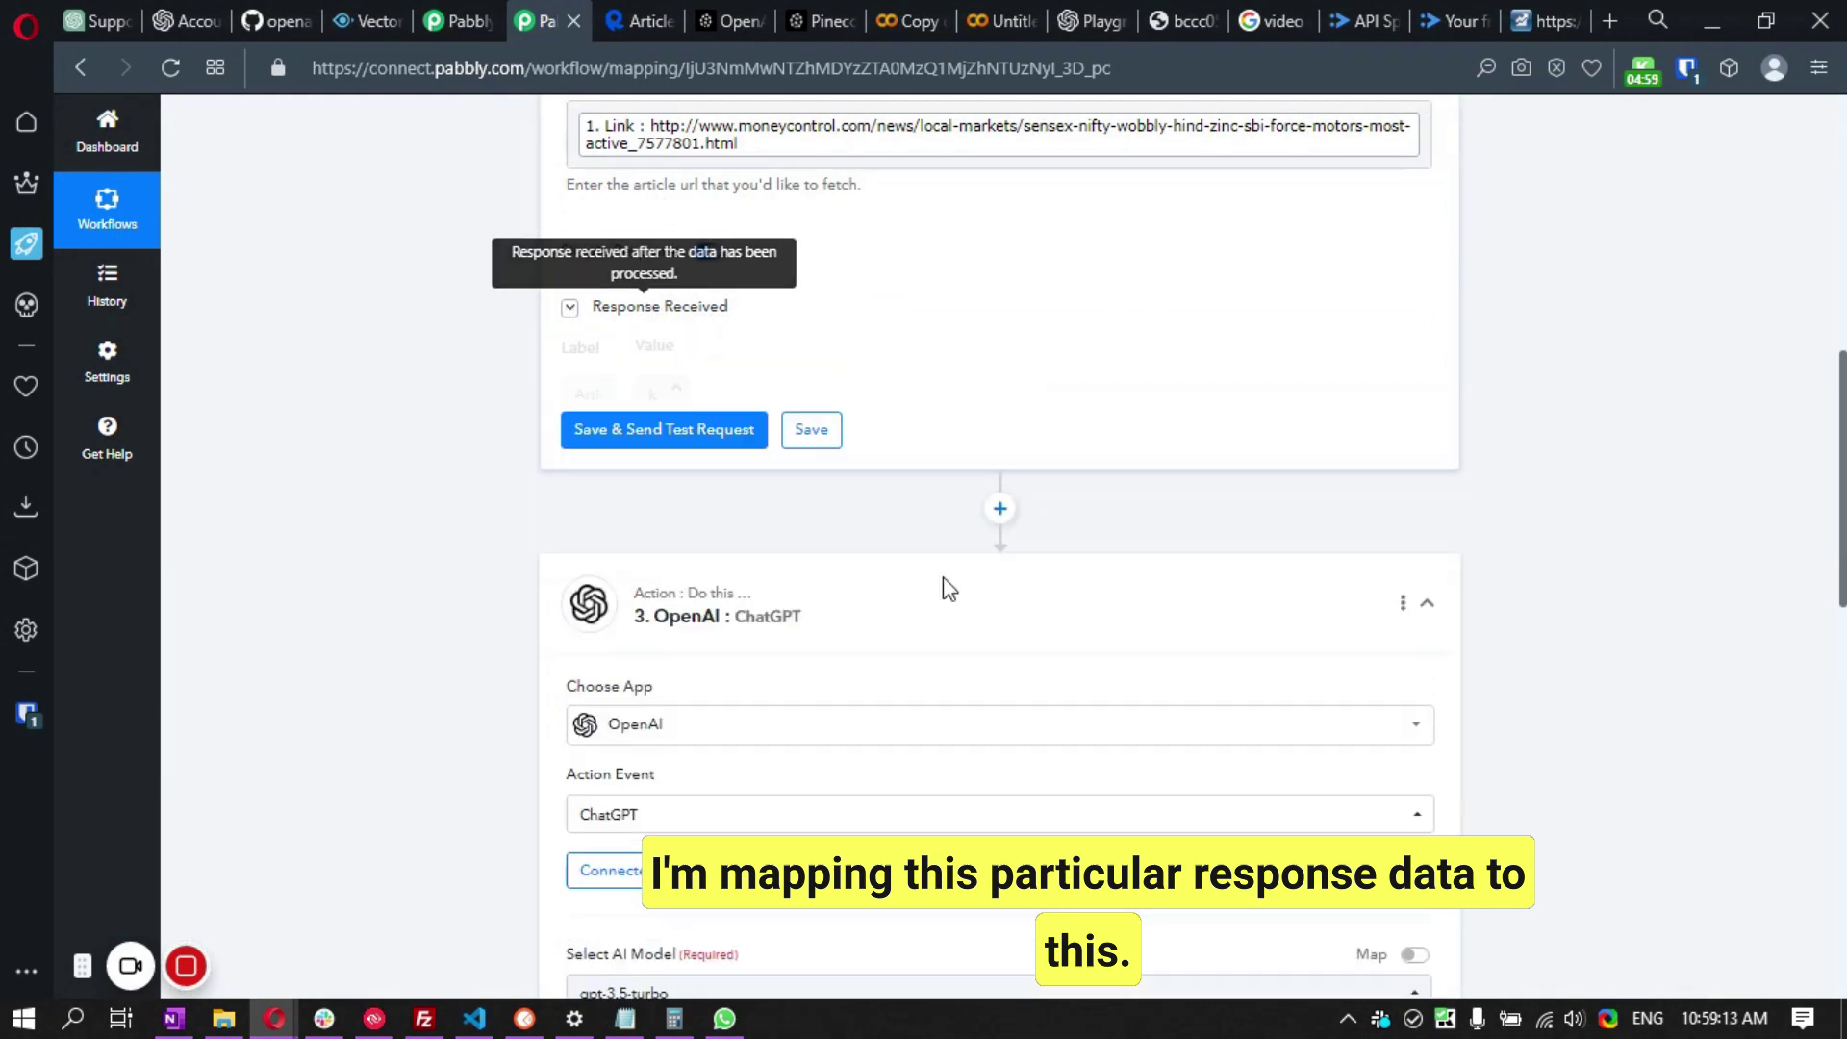
pyautogui.scroll(-7, 1466, 493)
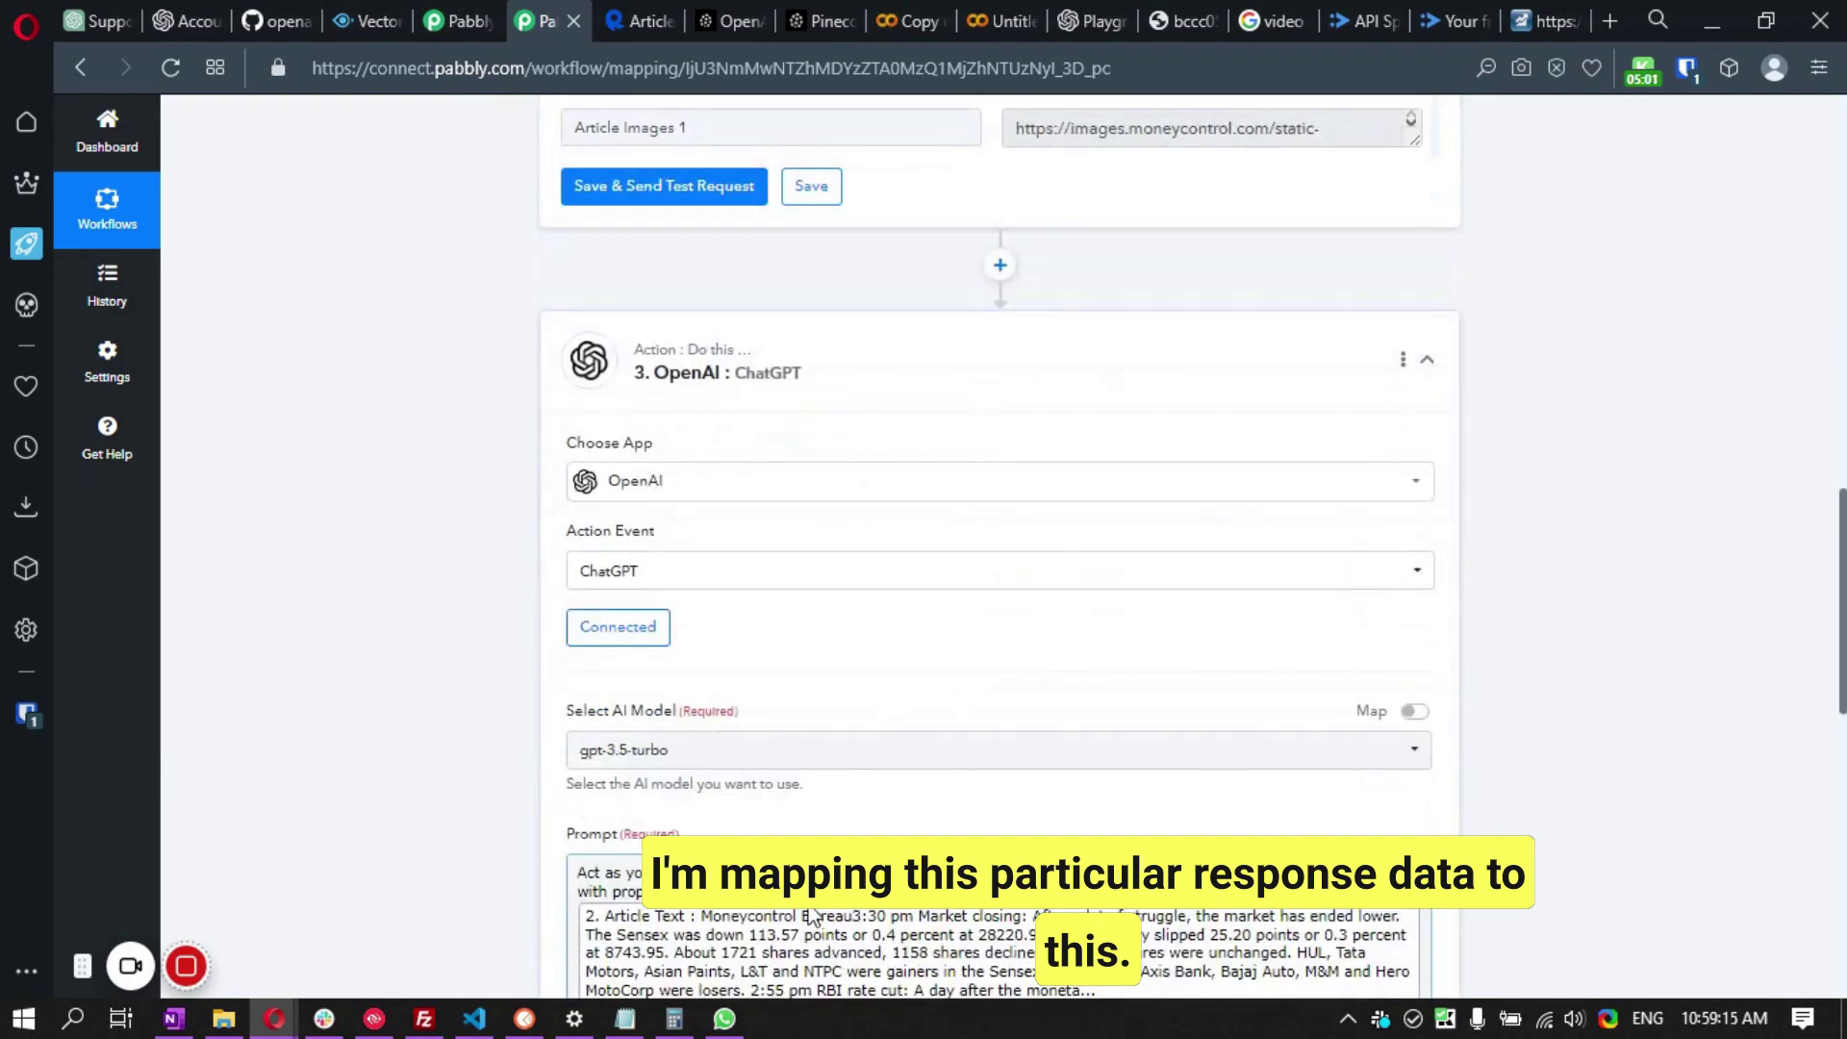
pyautogui.click(819, 356)
pyautogui.click(819, 358)
# - Expand the ChatGPT action's response and enlarge the Choices 0 Message Content value to read the article summary
pyautogui.scroll(-7, 466, 433)
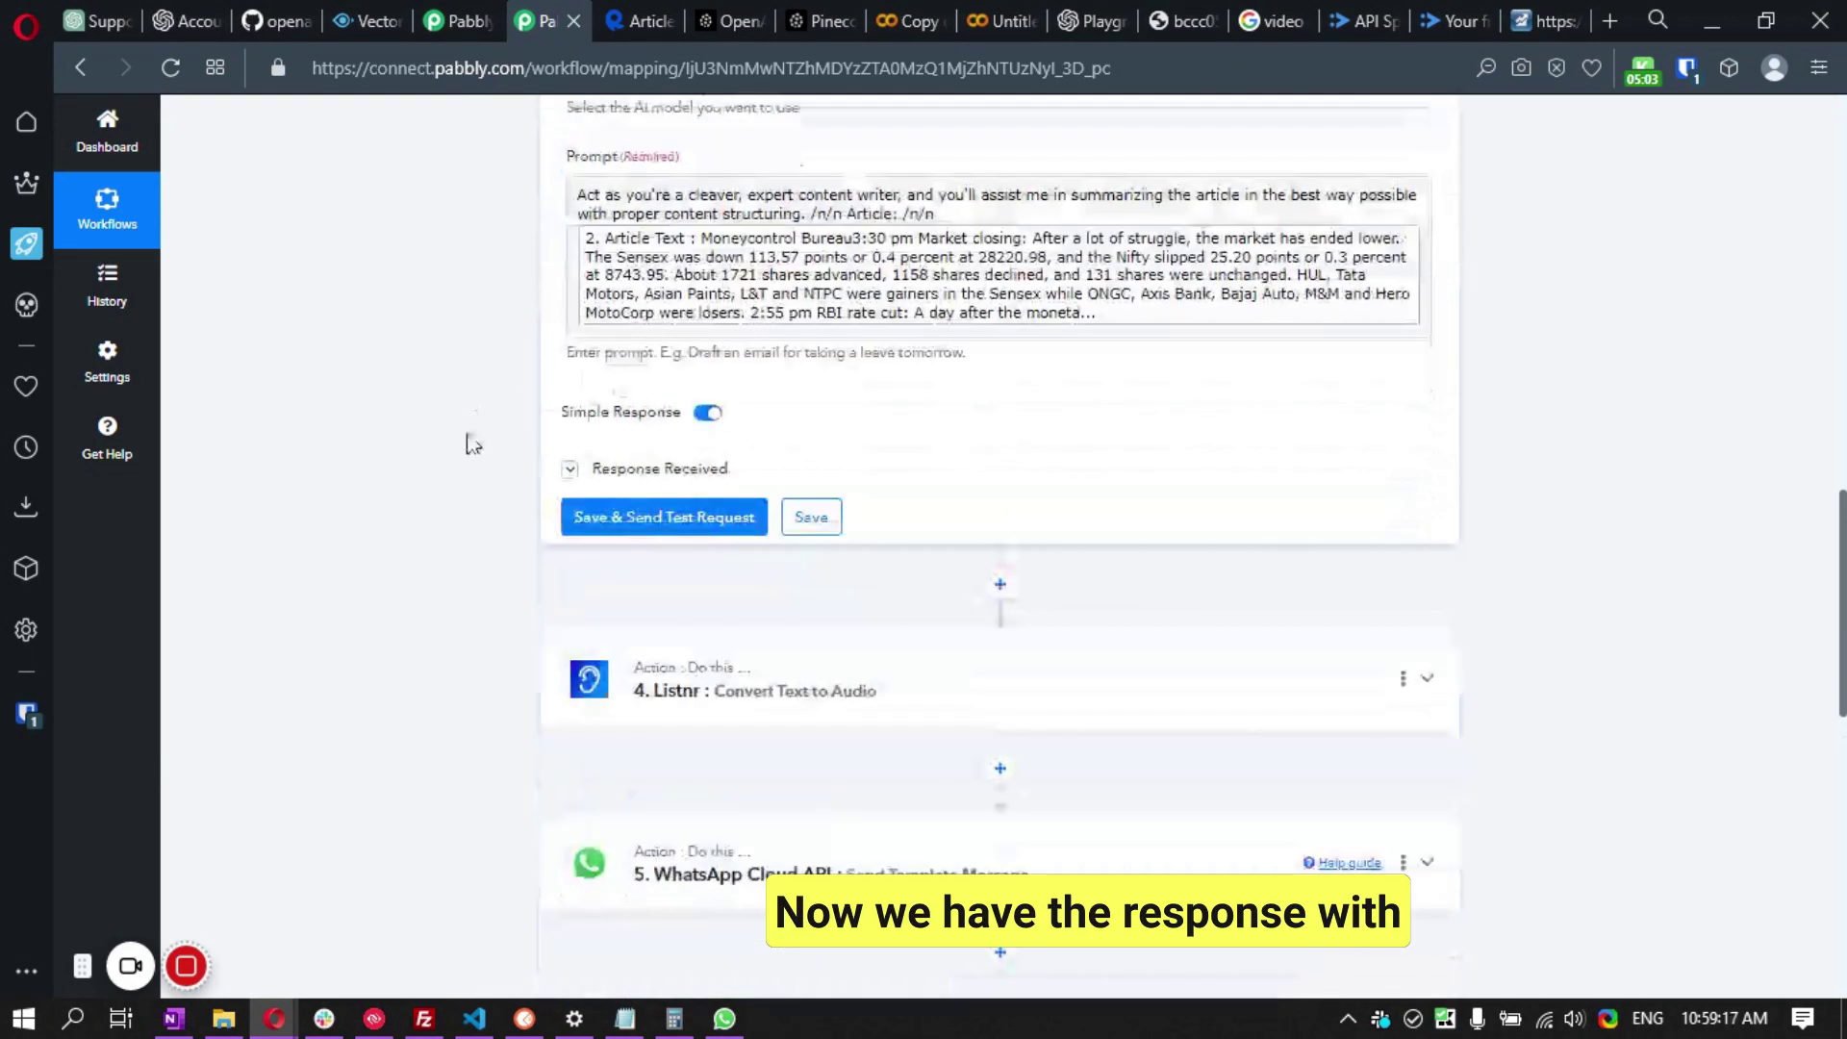
pyautogui.scroll(-2, 463, 453)
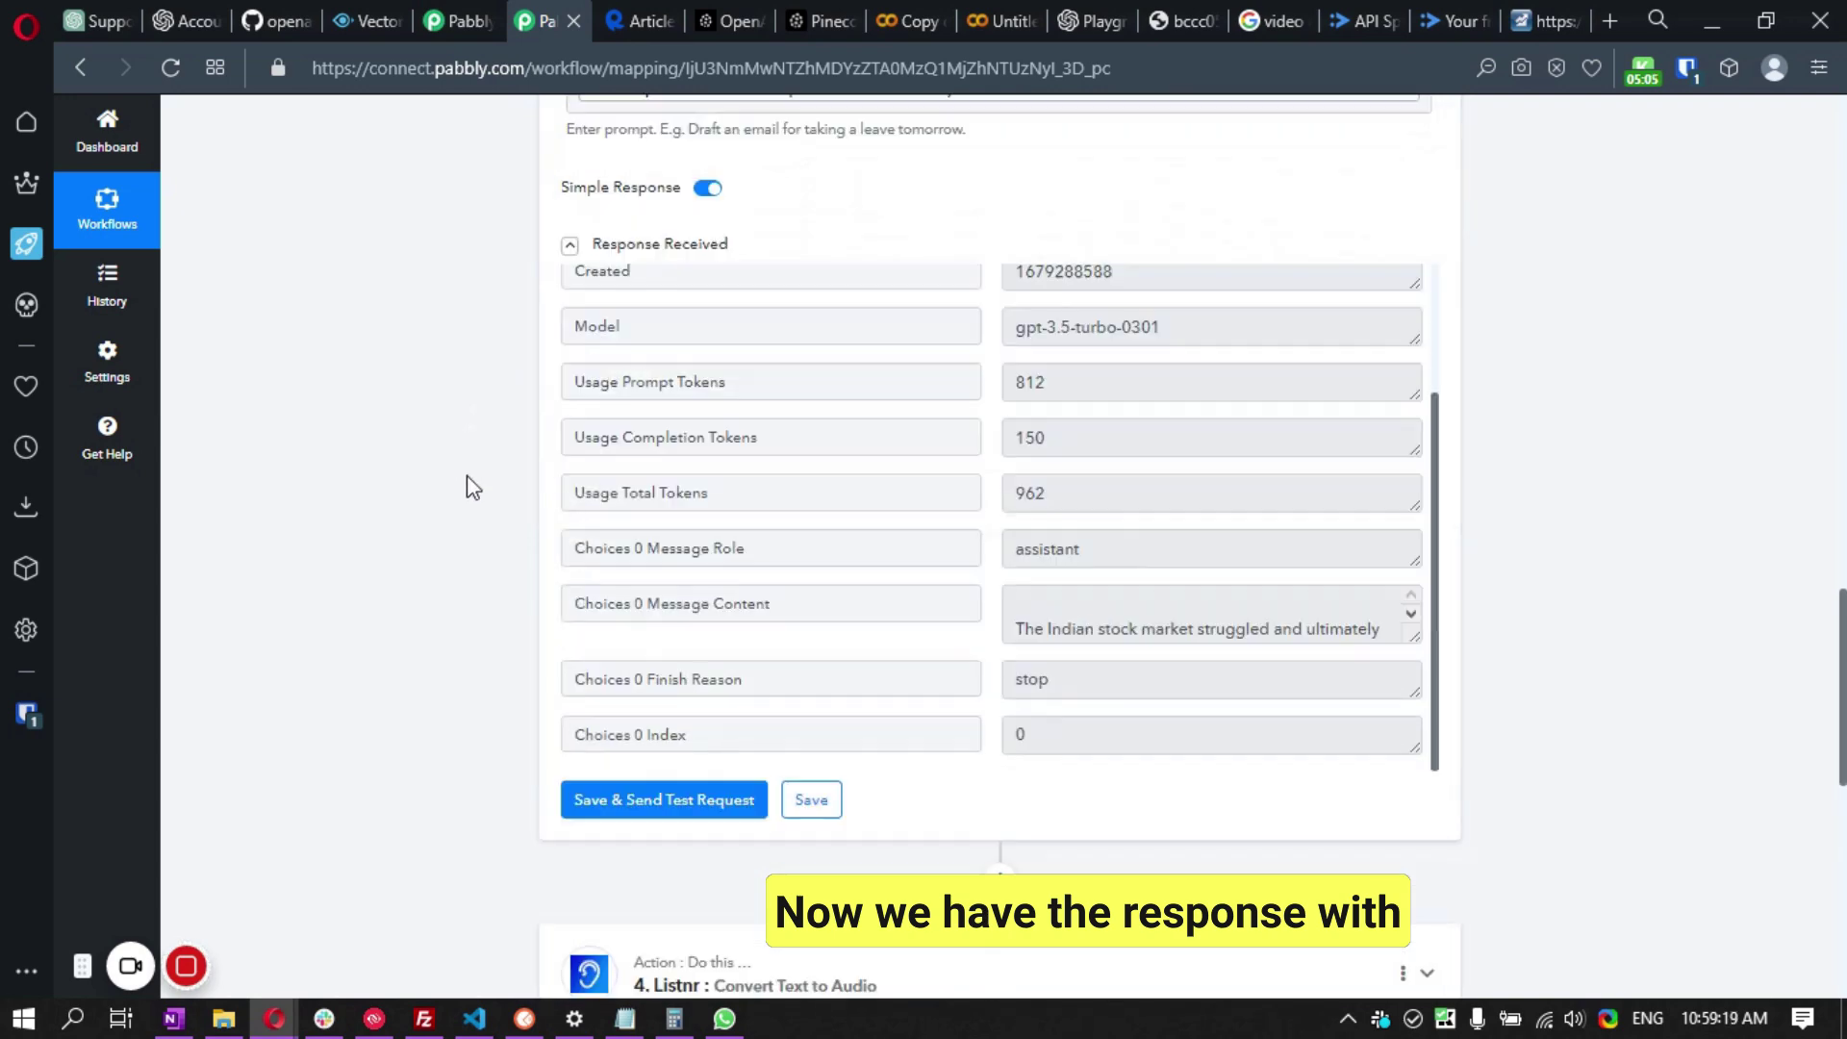
pyautogui.moveTo(581, 604); pyautogui.dragTo(800, 615)
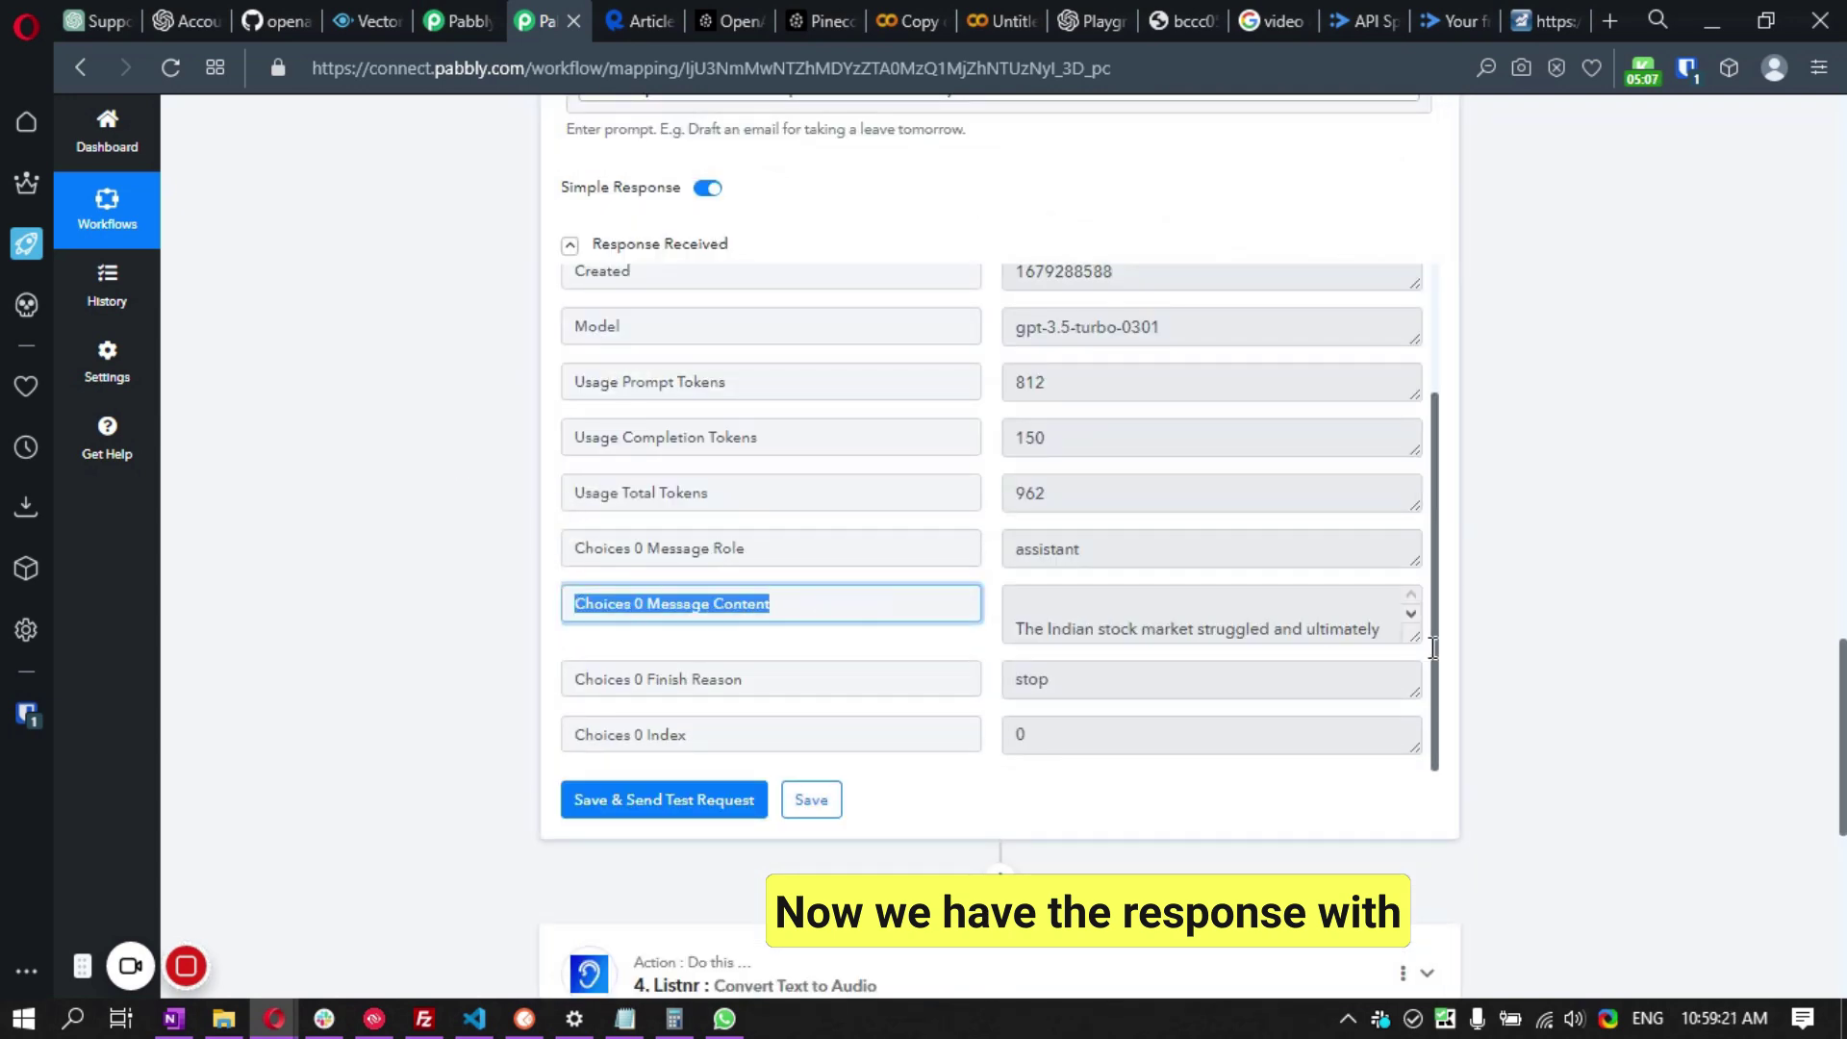
pyautogui.scroll(-2, 1315, 507)
pyautogui.moveTo(1417, 416); pyautogui.dragTo(1414, 510)
pyautogui.scroll(-2, 1377, 350)
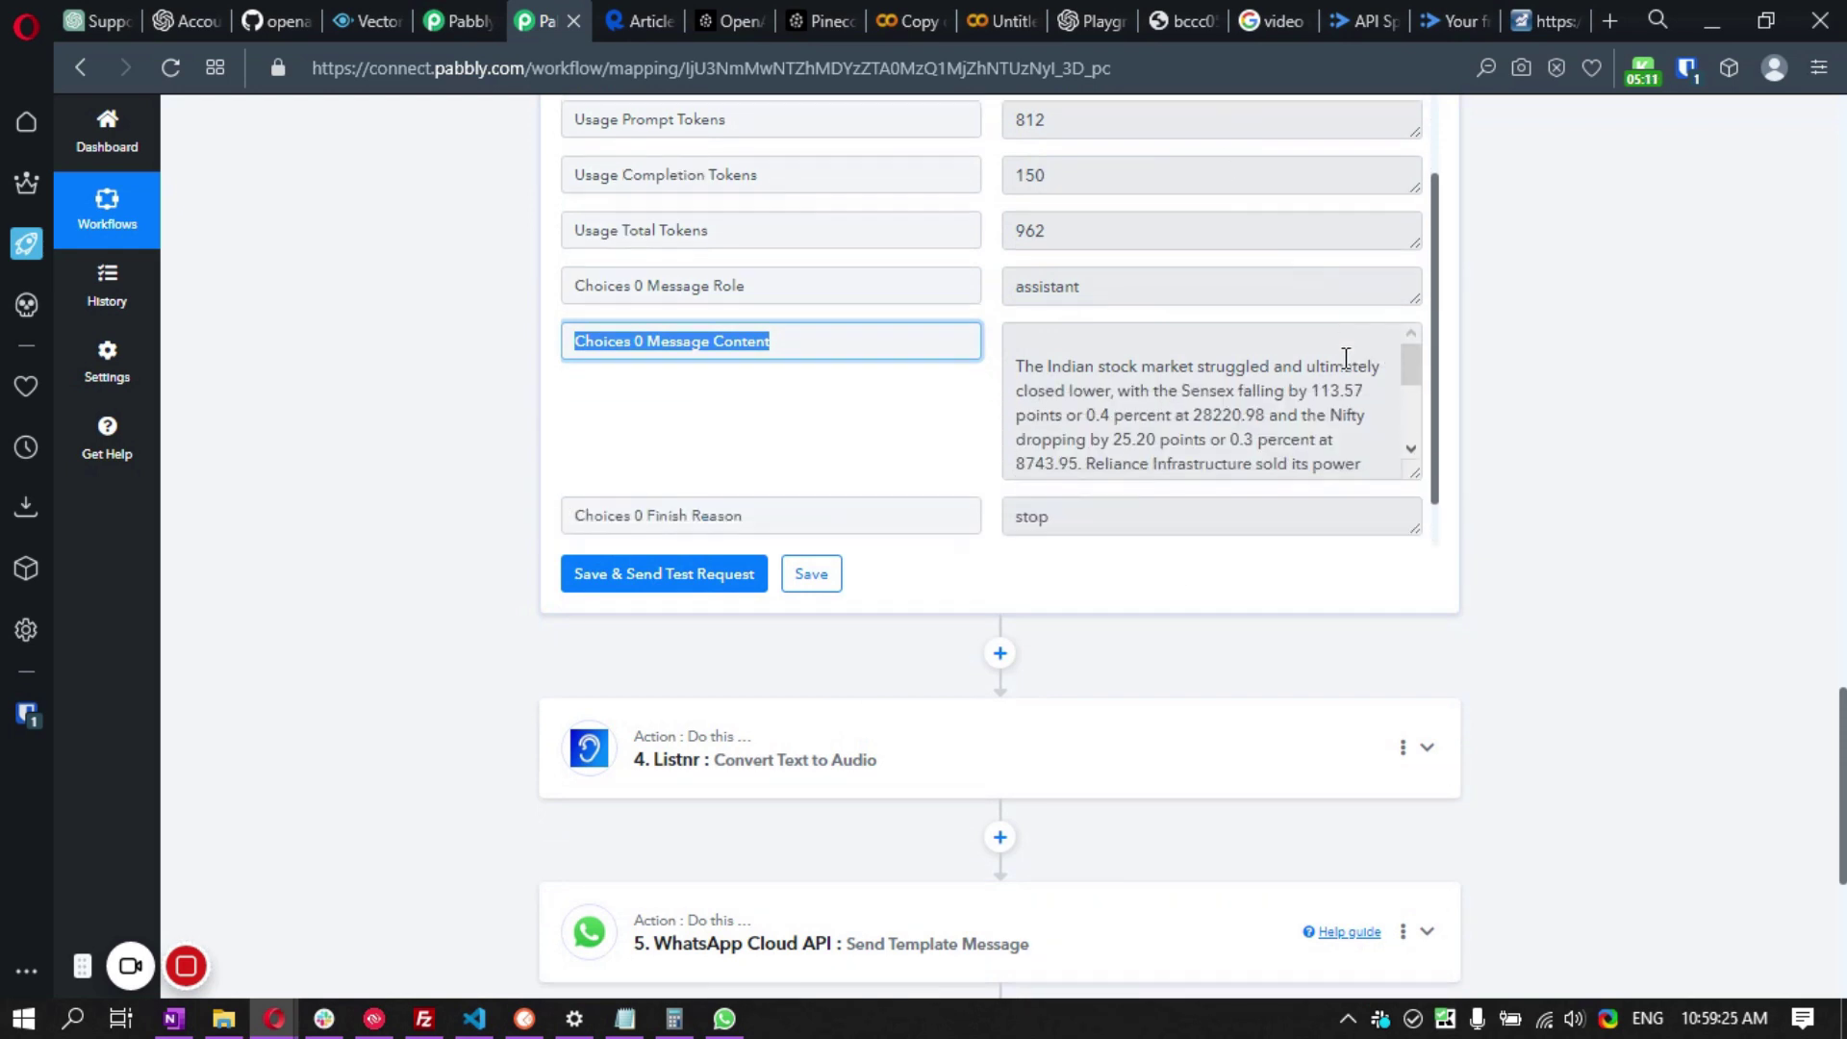
pyautogui.moveTo(1414, 423); pyautogui.dragTo(1413, 543)
pyautogui.scroll(-1, 1289, 337)
pyautogui.scroll(1, 1284, 424)
pyautogui.click(803, 408)
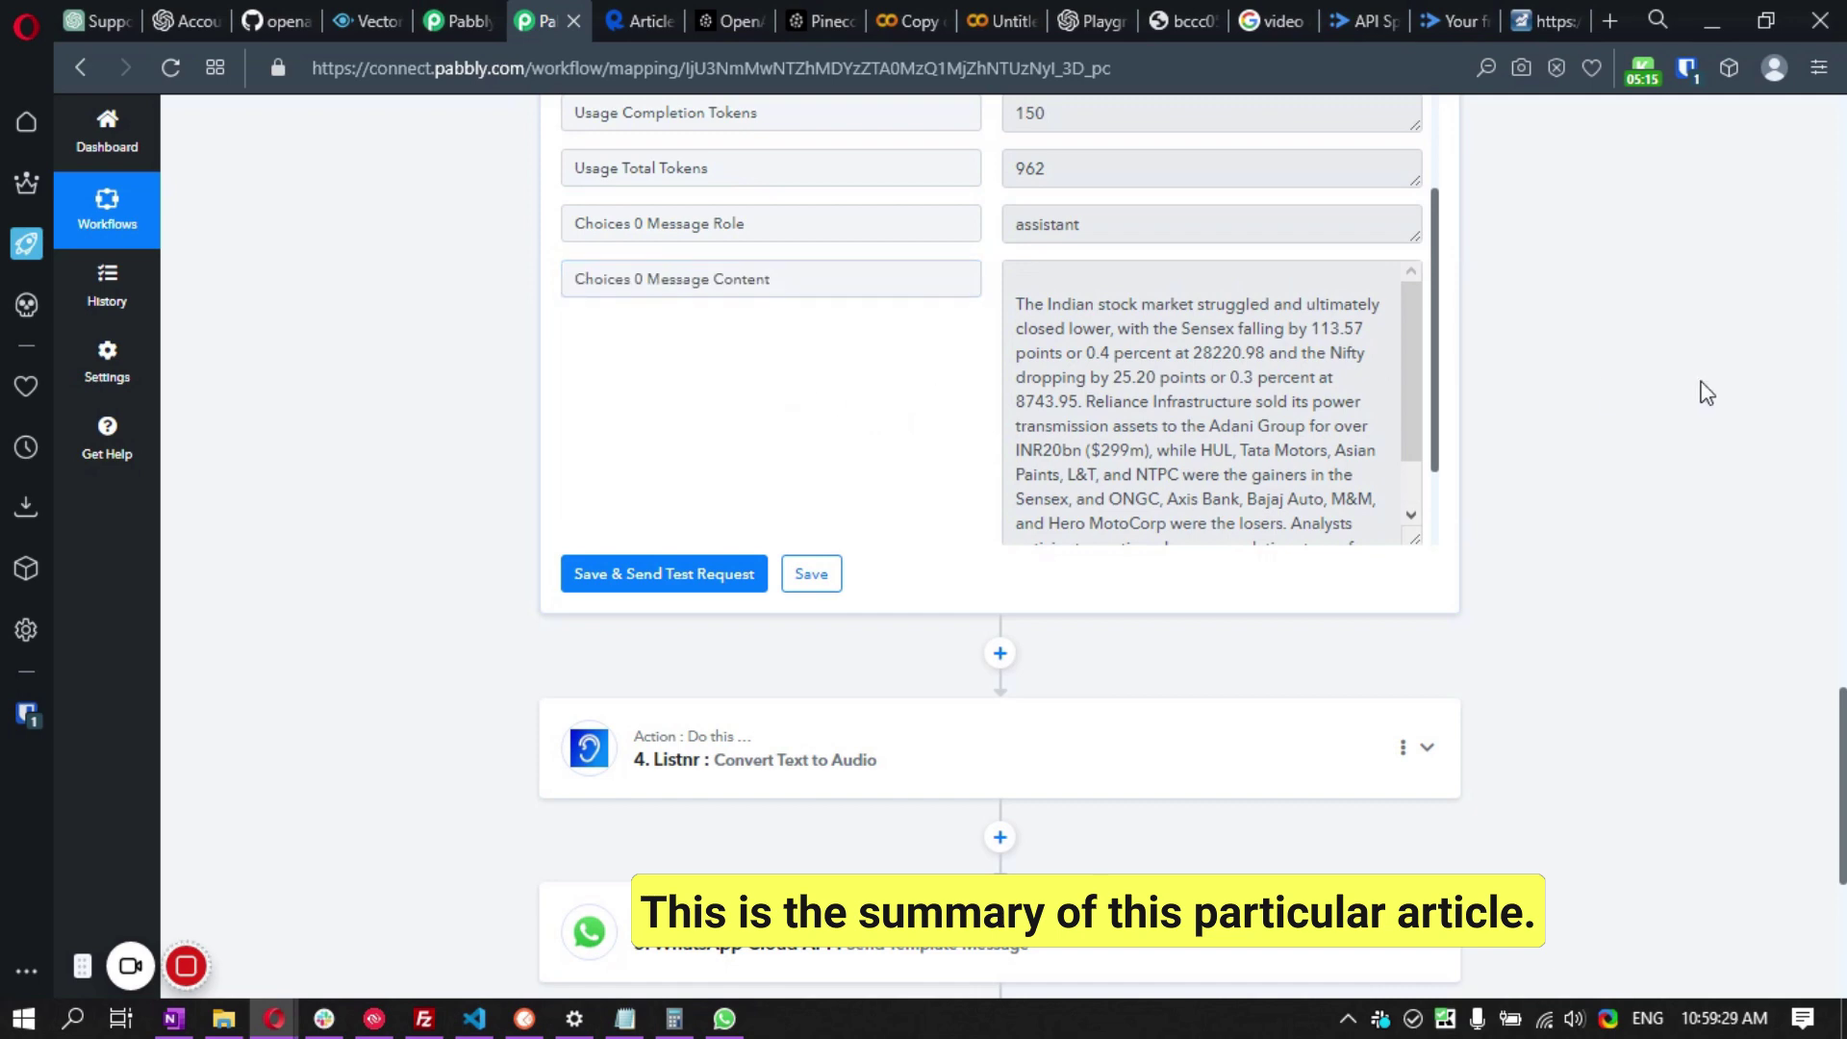
# - Collapse the OpenAI ChatGPT action and expand the Listnr Convert Text to Audio action
pyautogui.scroll(10, 1625, 684)
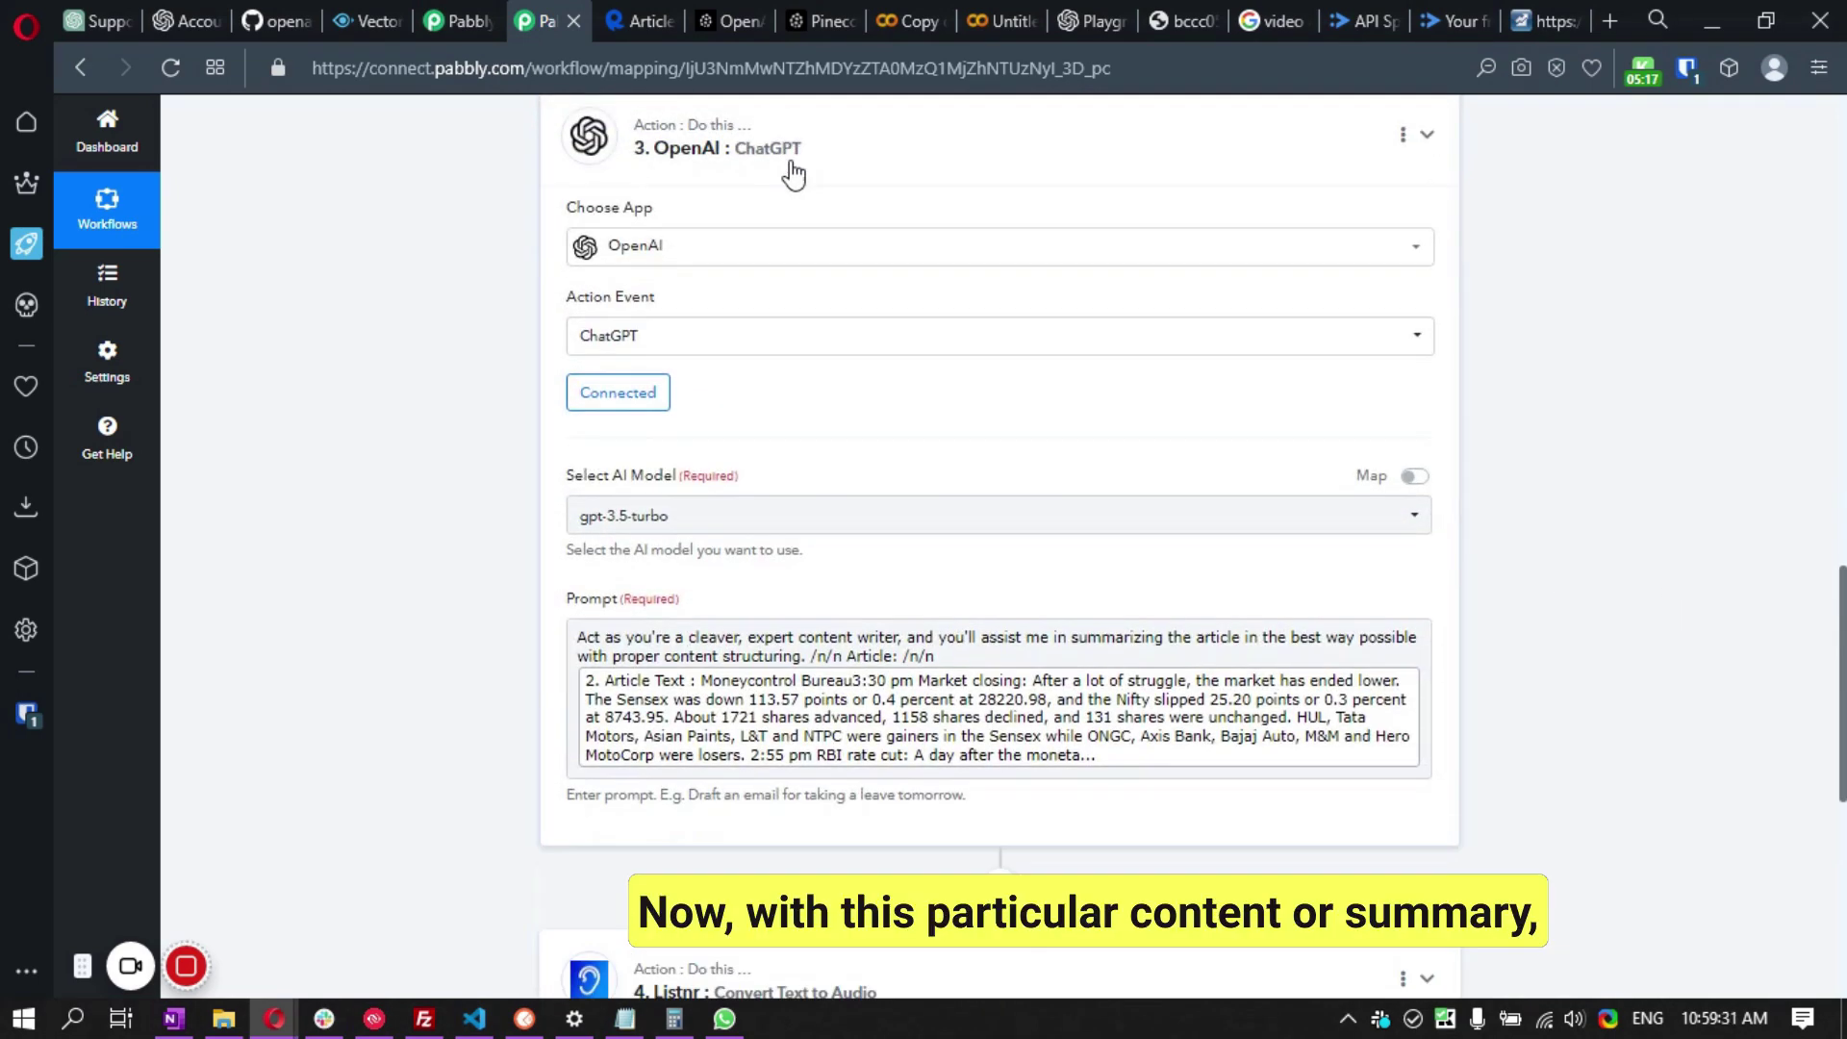
pyautogui.click(775, 142)
pyautogui.click(655, 158)
pyautogui.scroll(-5, 688, 803)
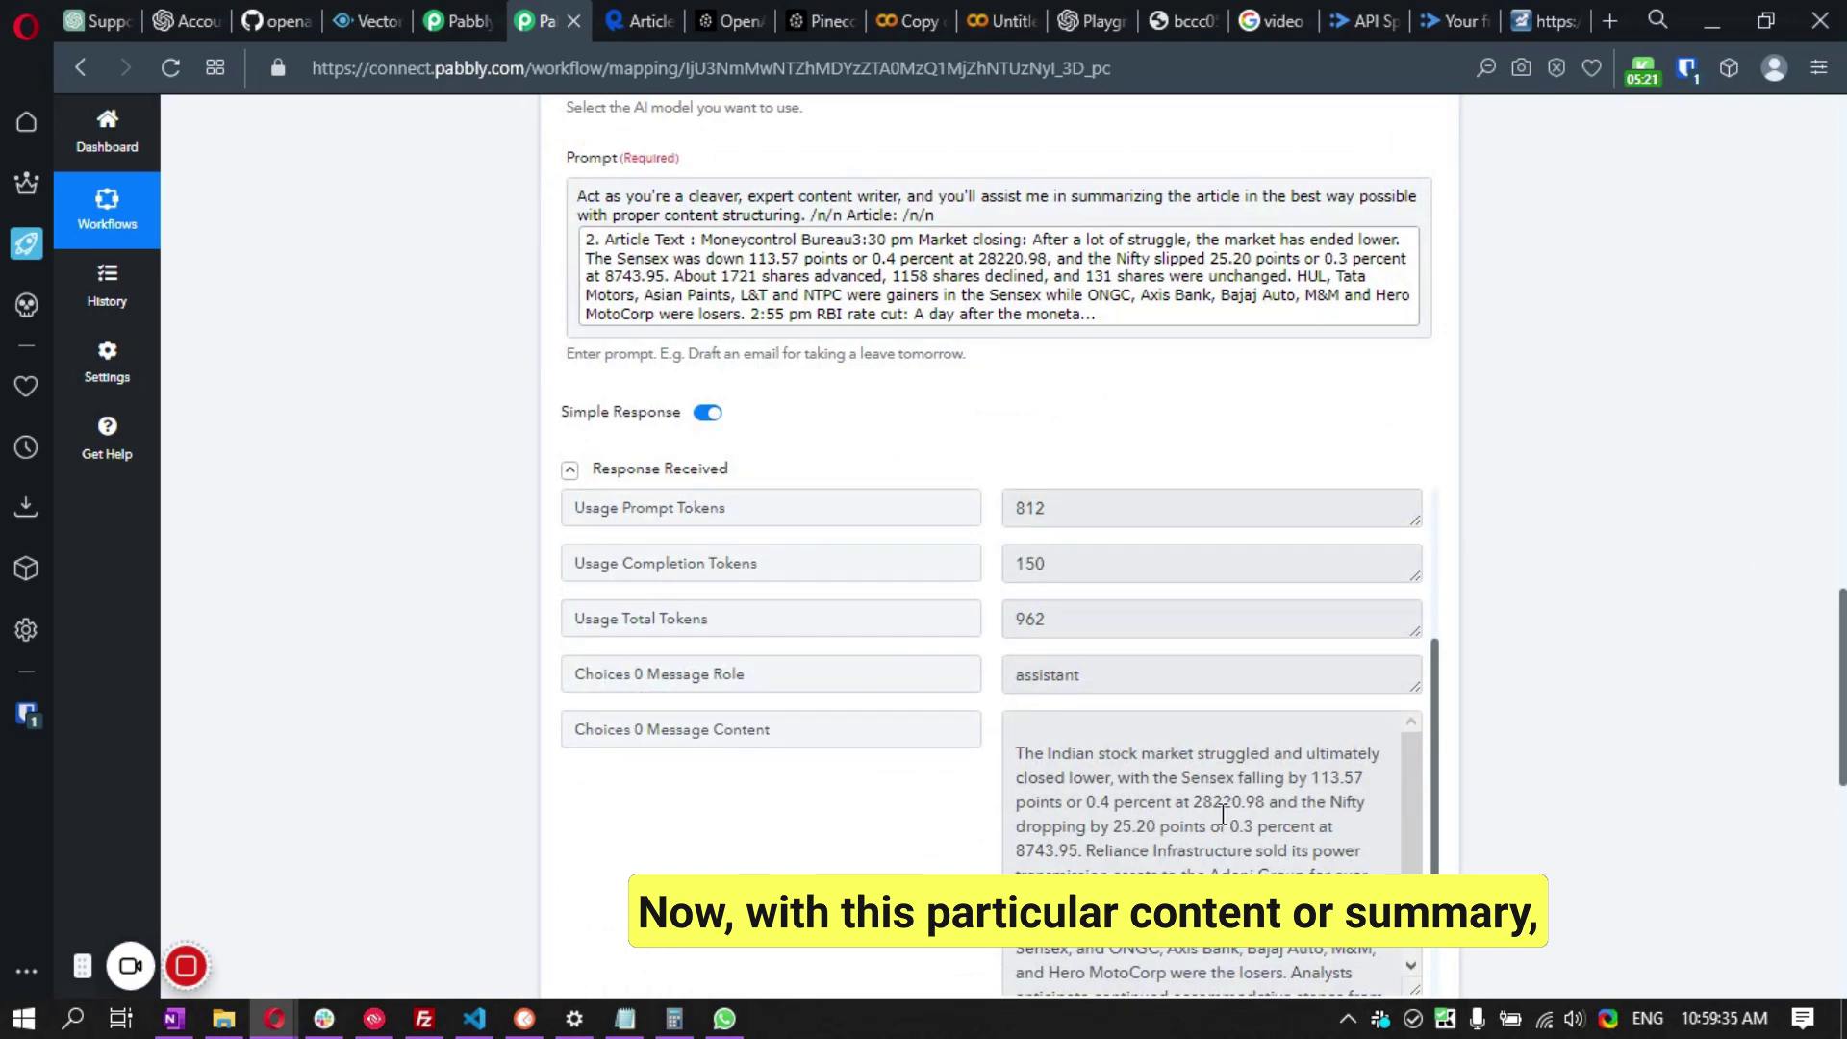
pyautogui.scroll(5, 1708, 752)
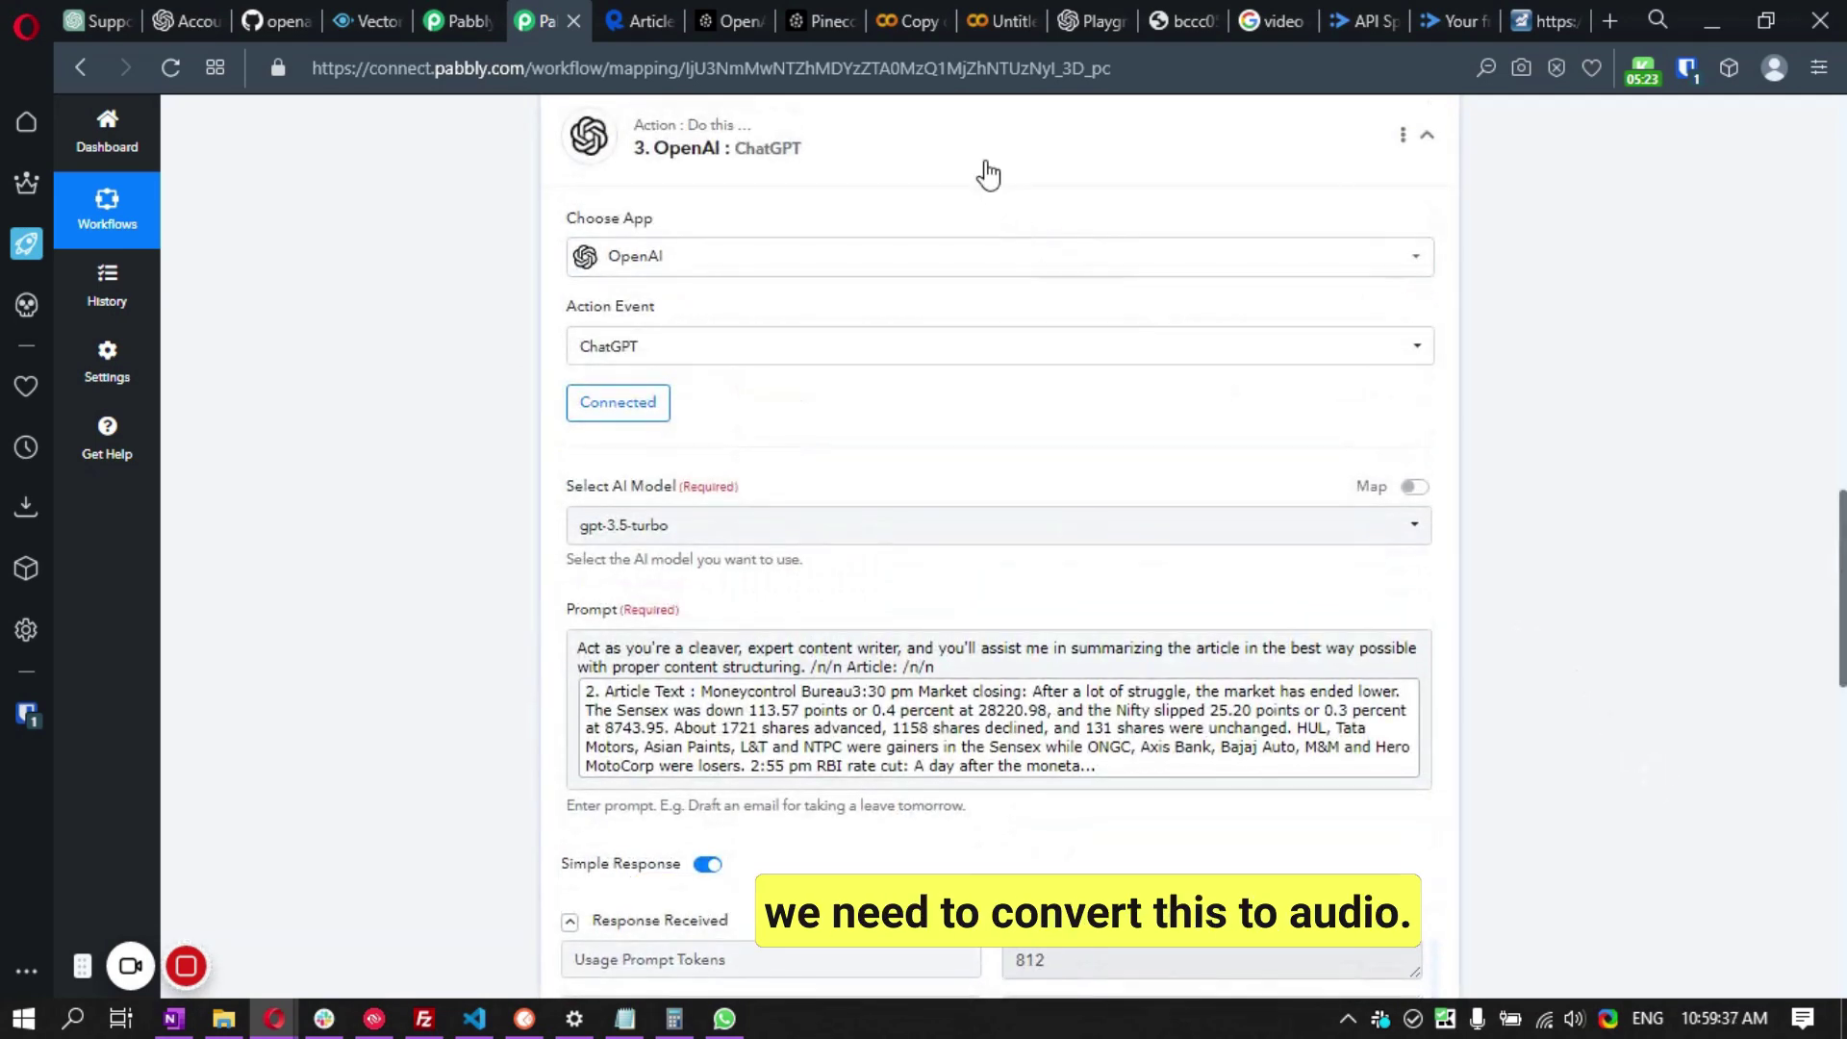
pyautogui.click(985, 173)
pyautogui.click(1290, 318)
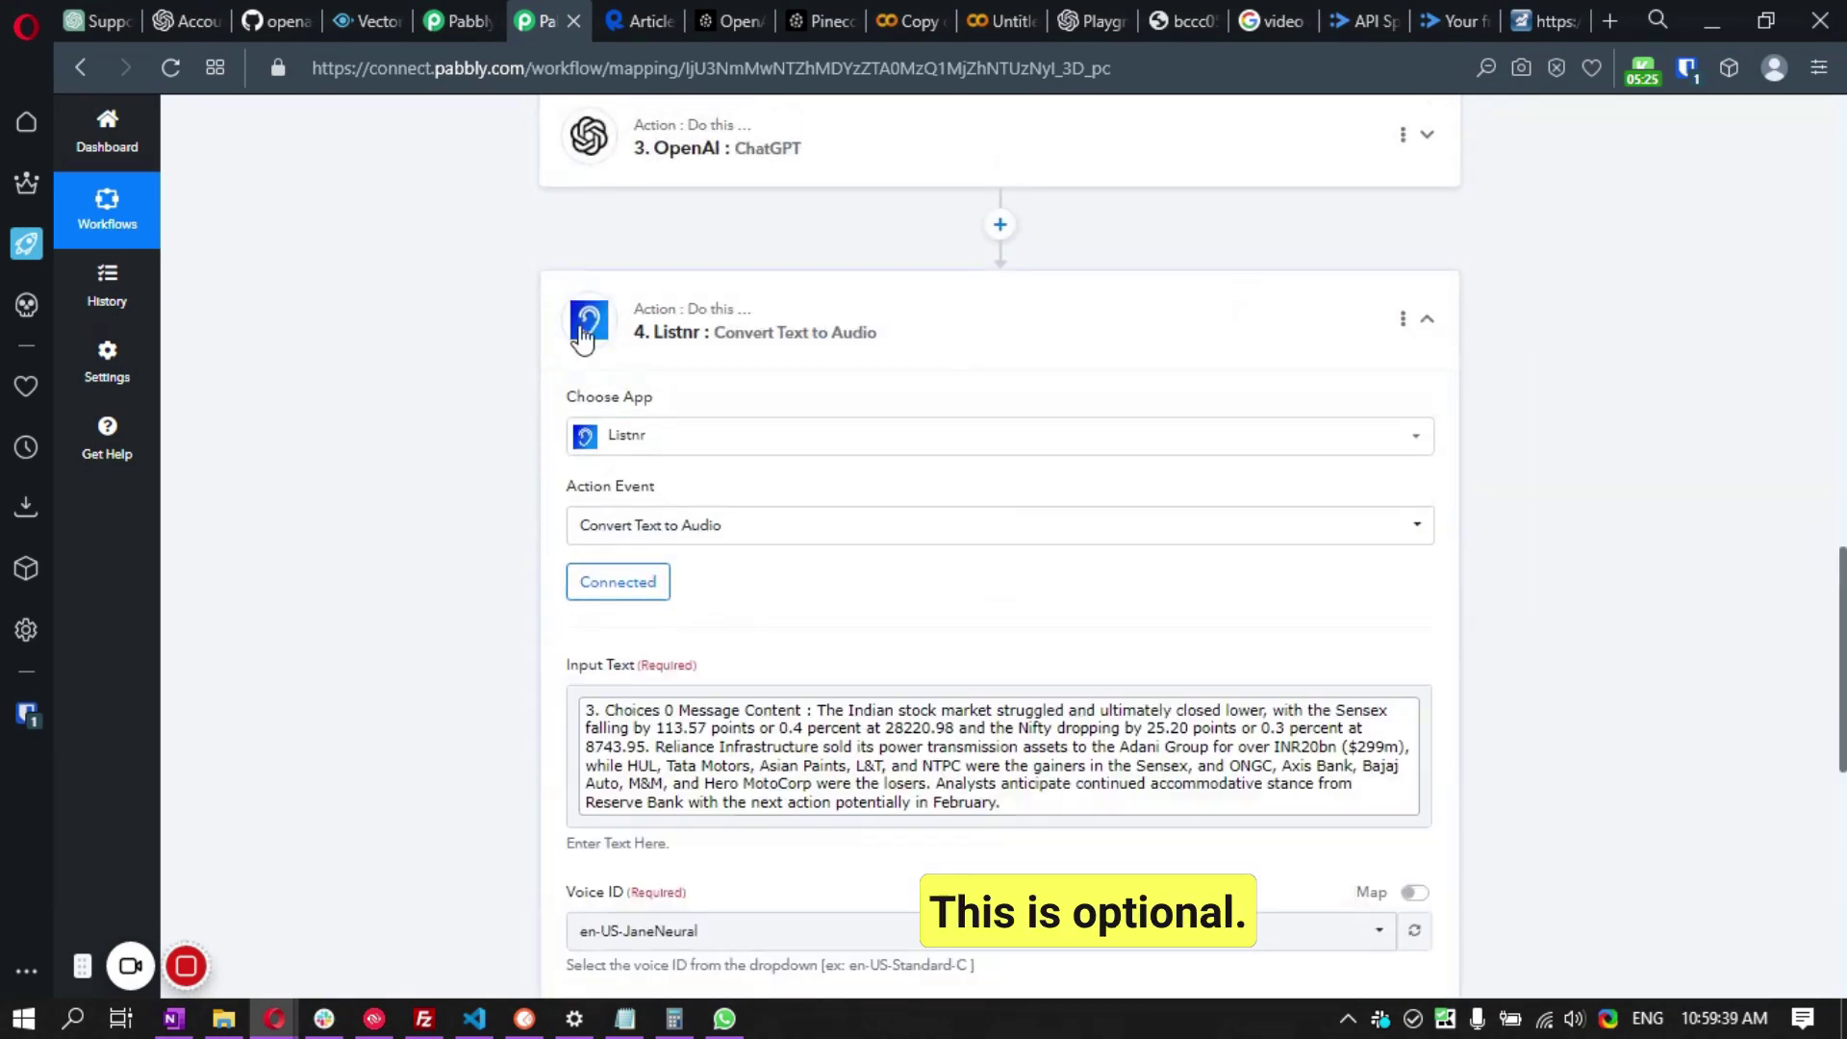
# - View the Listnr step's options without choosing one, and examine the ChatGPT message content mapped to its Input Text
pyautogui.click(1403, 320)
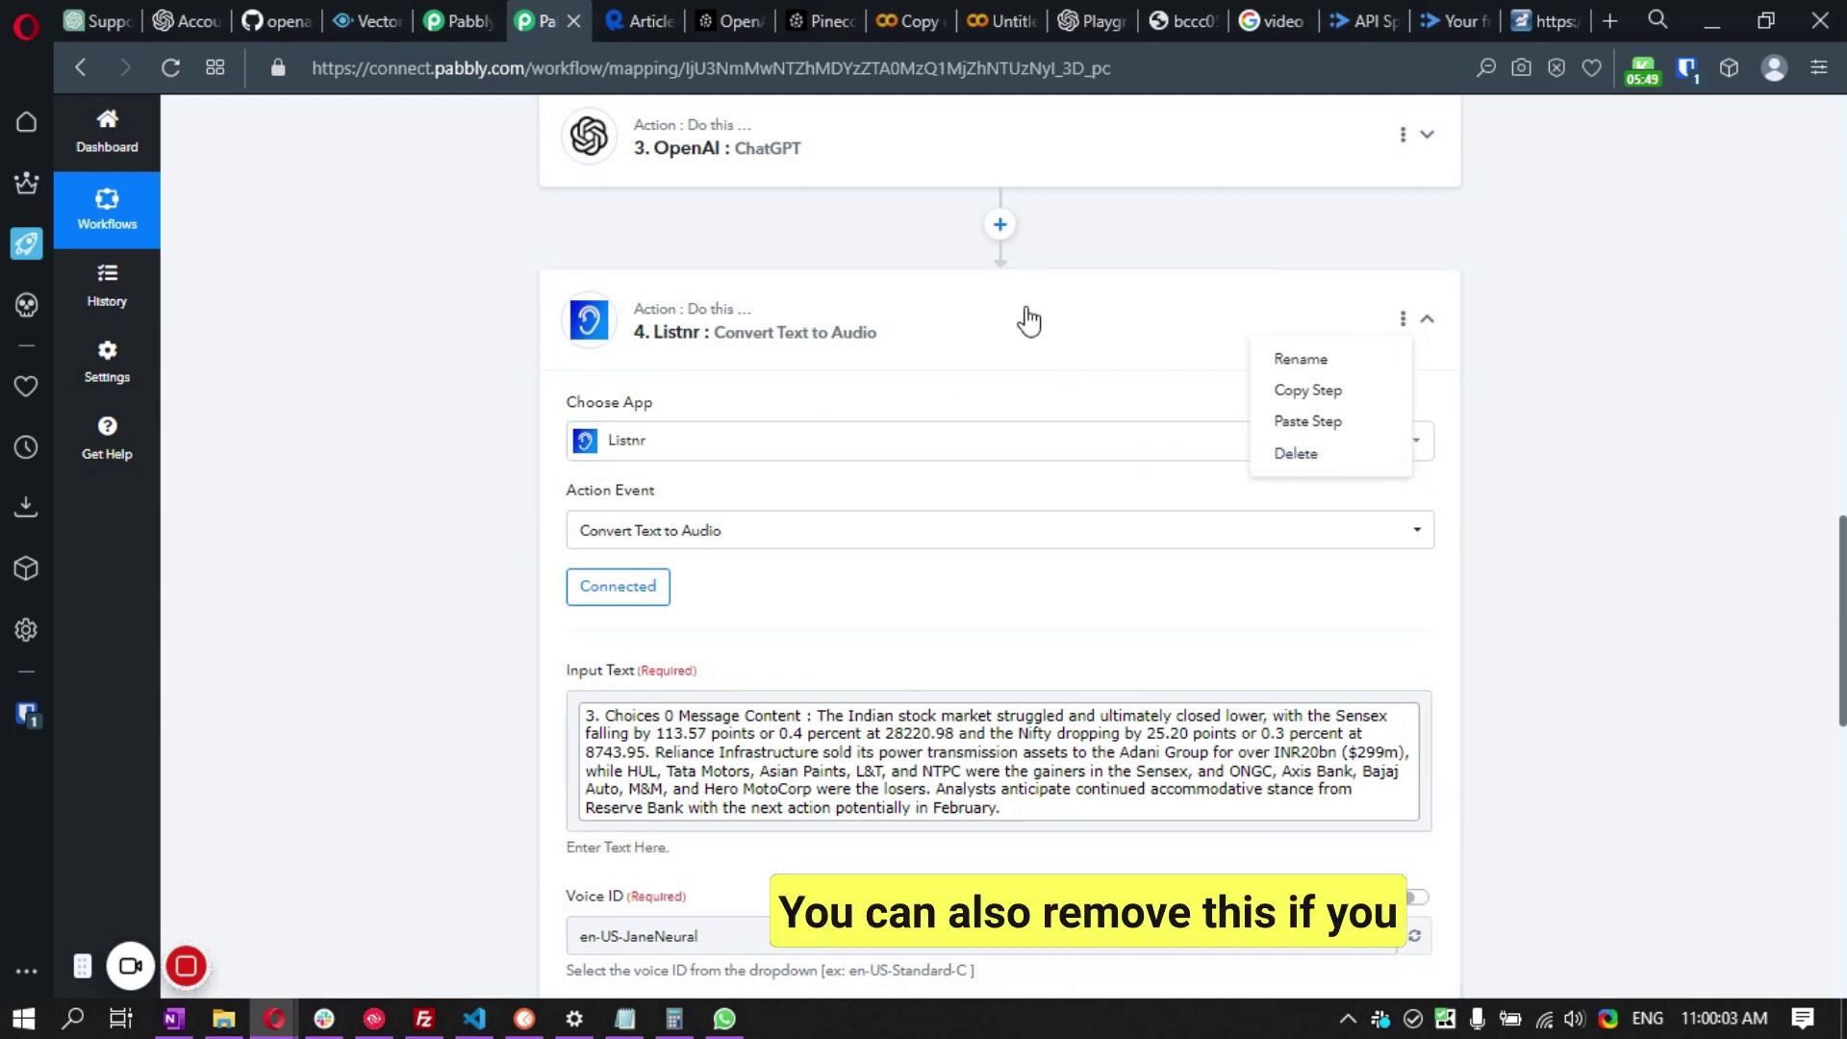
pyautogui.click(1666, 313)
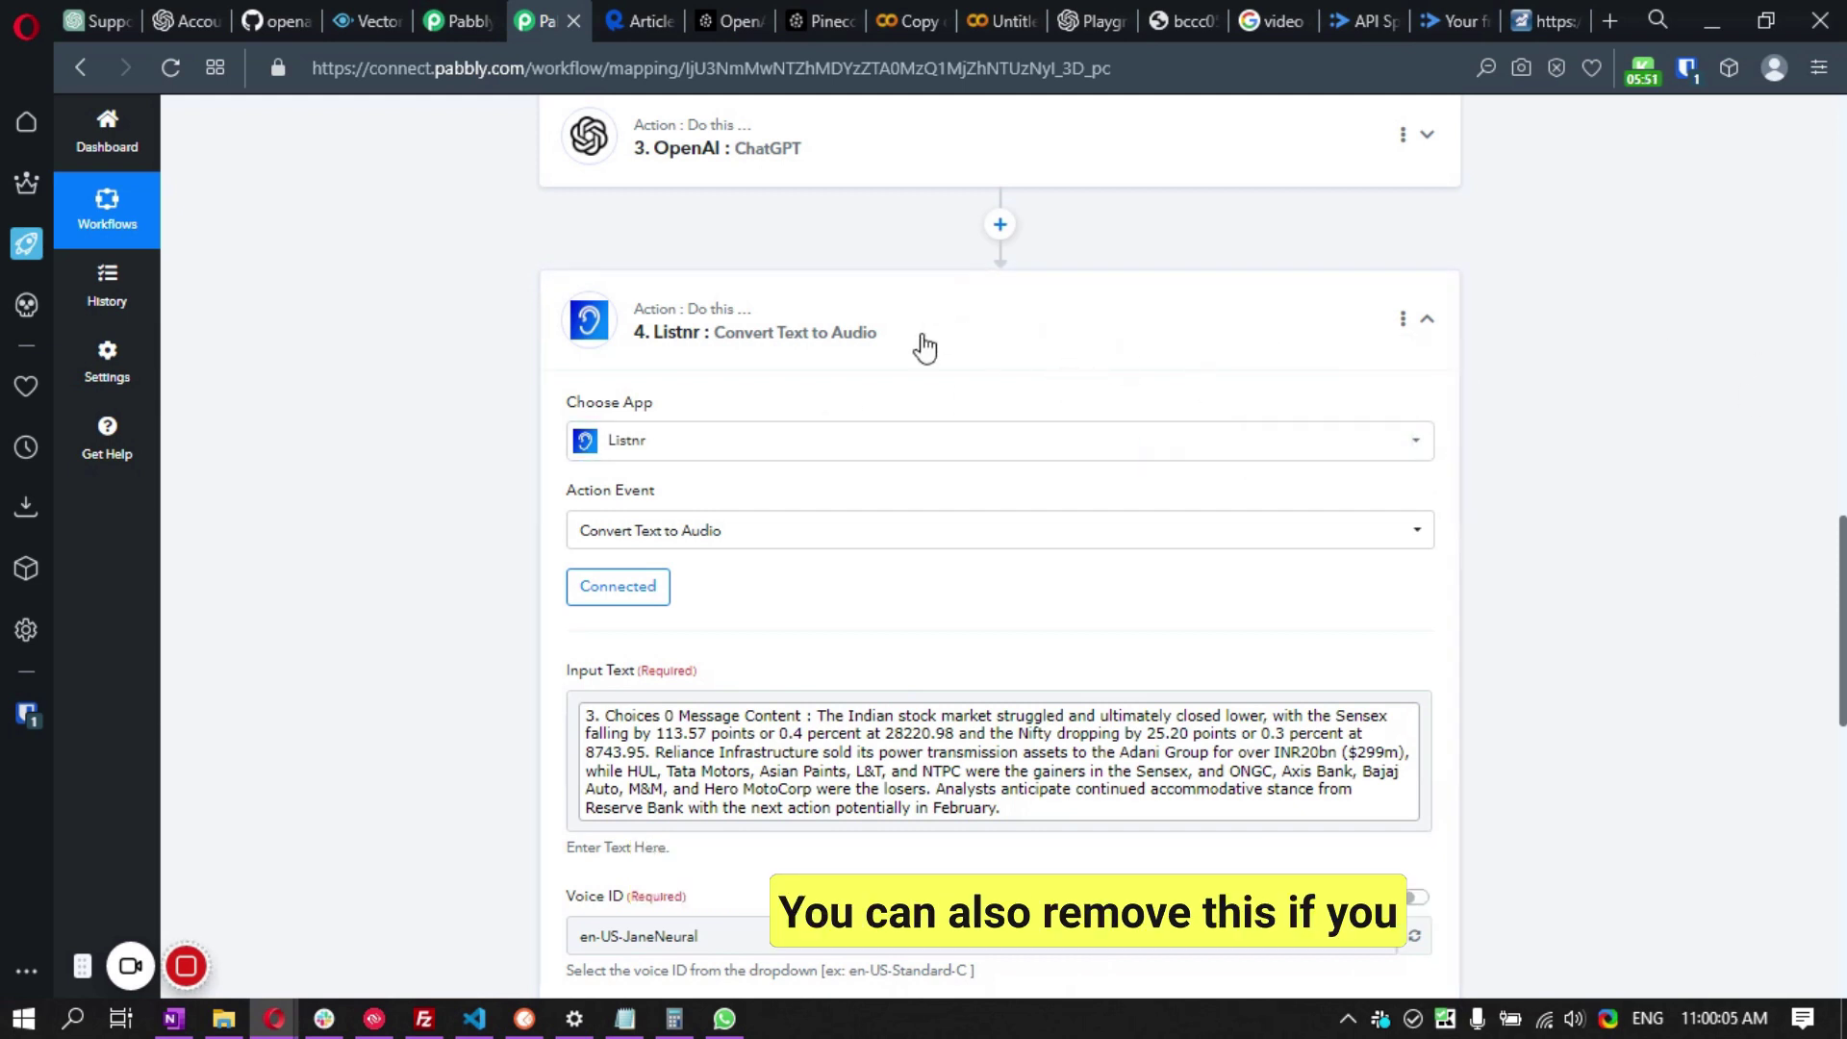
pyautogui.scroll(-2, 1622, 384)
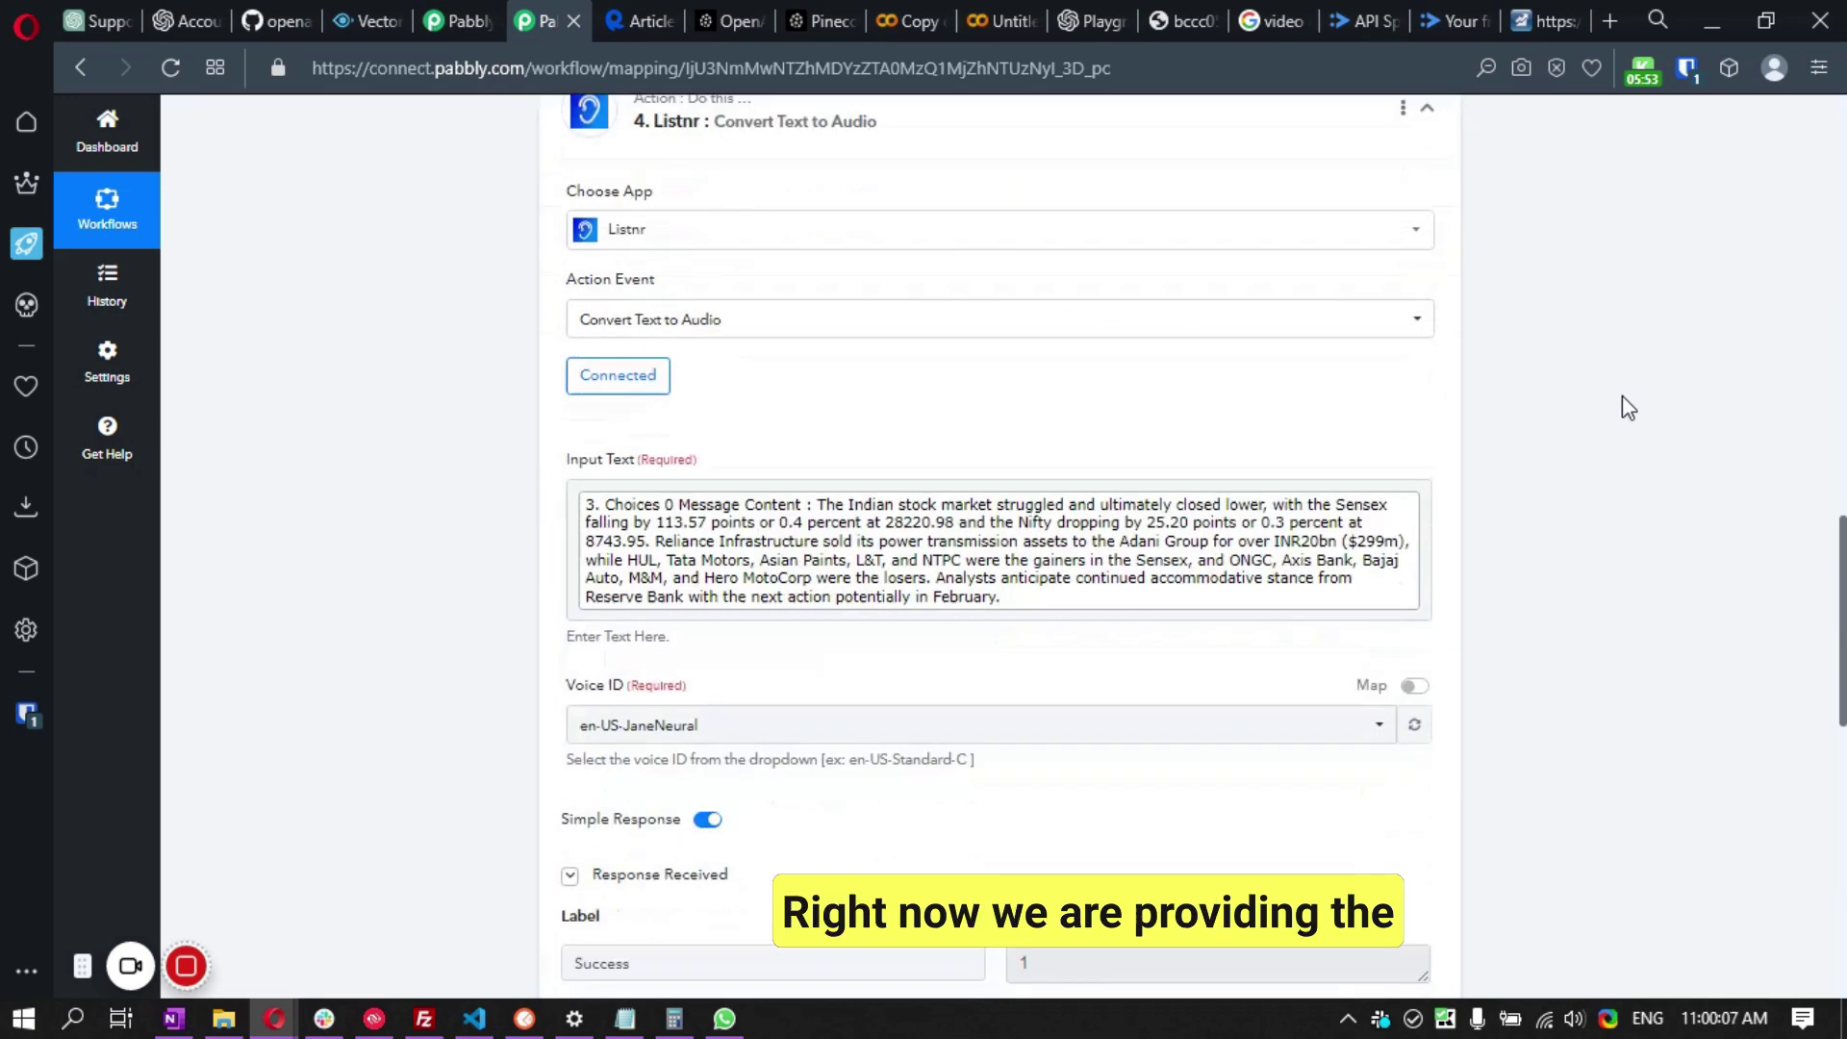
pyautogui.moveTo(584, 453); pyautogui.dragTo(895, 446)
pyautogui.click(972, 517)
pyautogui.scroll(4, 1100, 452)
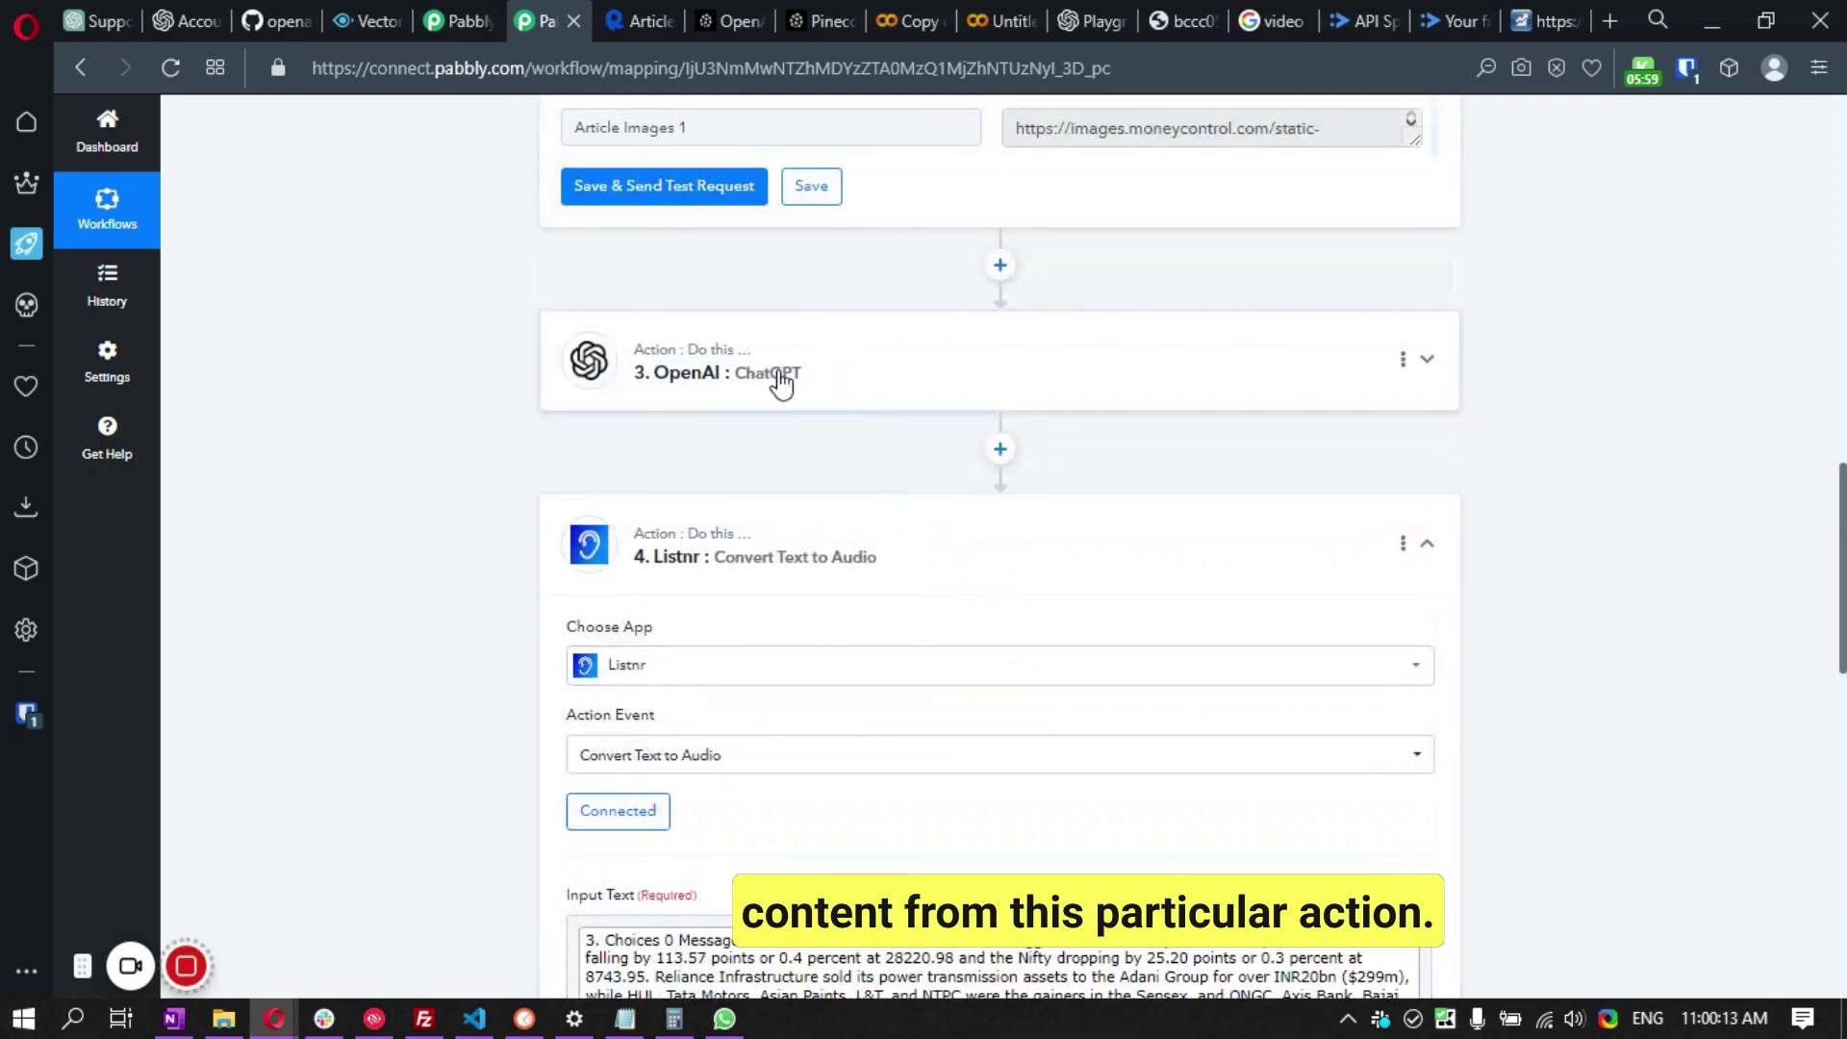
# - Examine the Listnr action's Voice ID choices, keeping en-US-JaneNeural selected
pyautogui.scroll(-4, 673, 414)
pyautogui.click(579, 712)
pyautogui.click(362, 631)
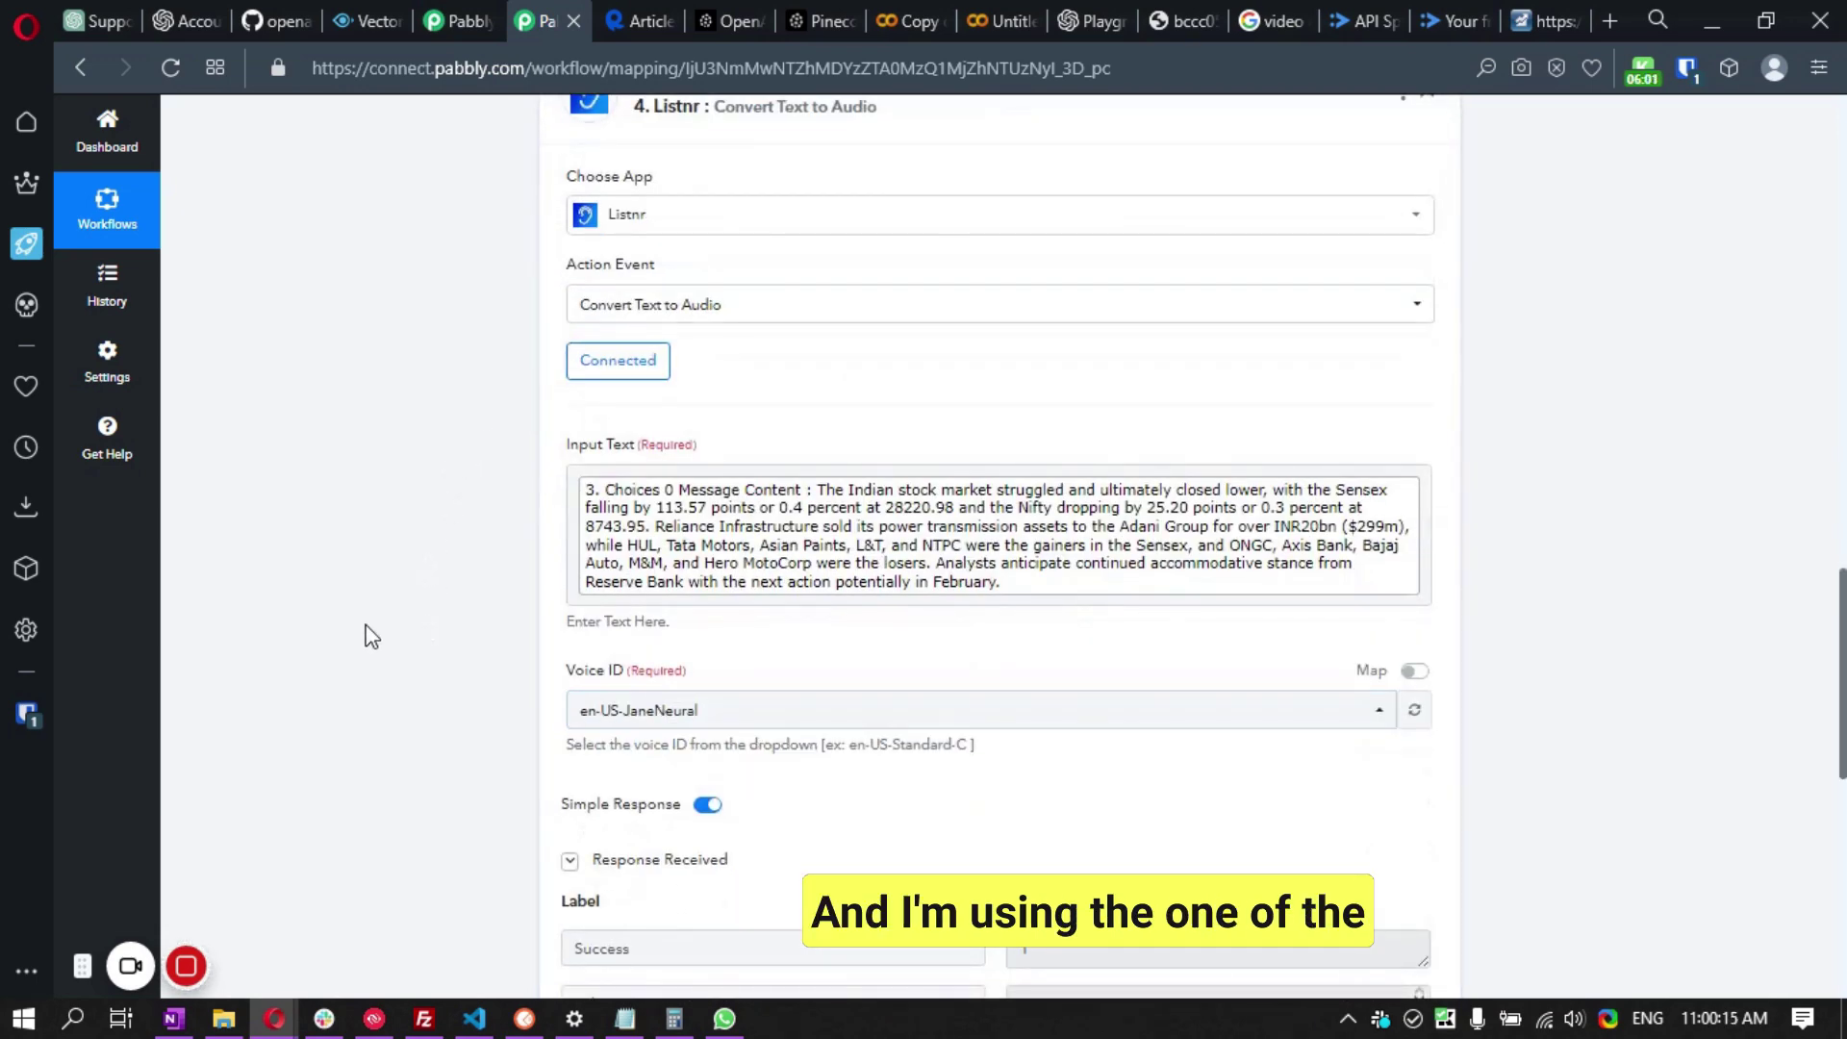
pyautogui.scroll(-4, 488, 640)
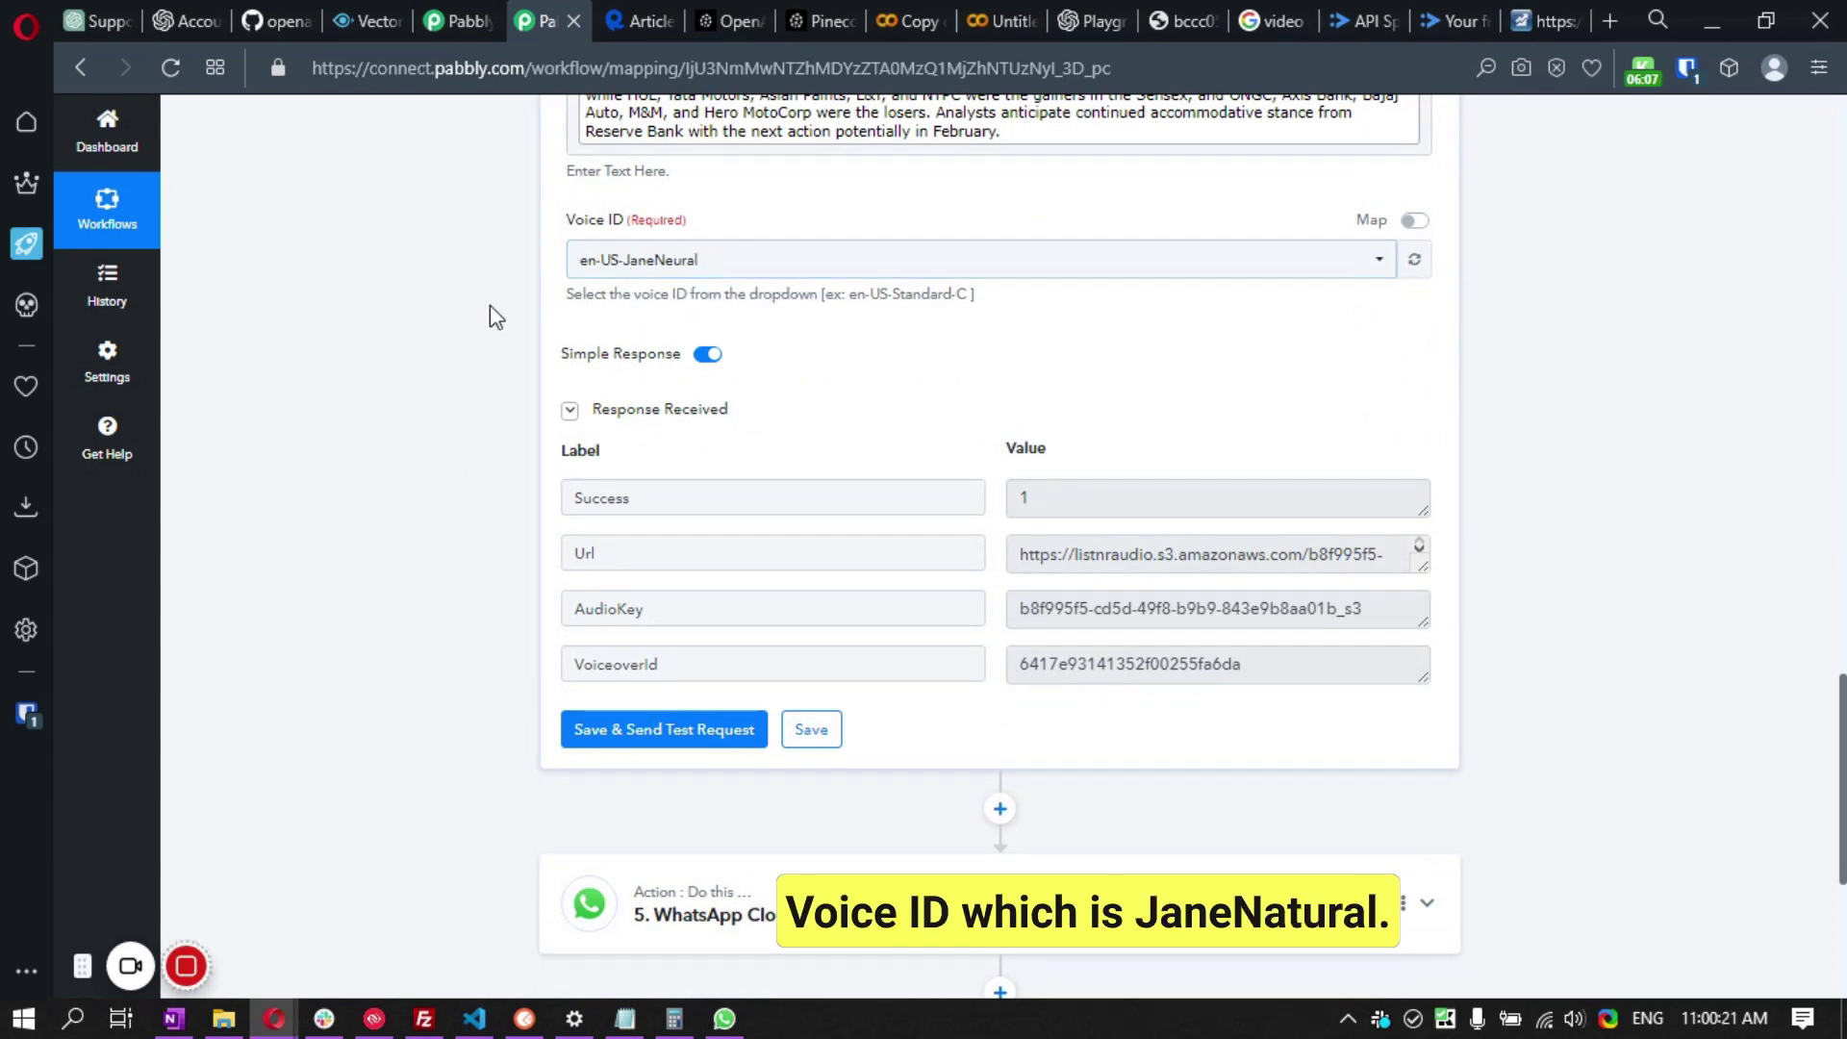
# - Enlarge the Url value in the Listnr response and inspect the full audio file link
pyautogui.scroll(9, 494, 309)
pyautogui.scroll(-2, 446, 618)
pyautogui.scroll(-7, 510, 652)
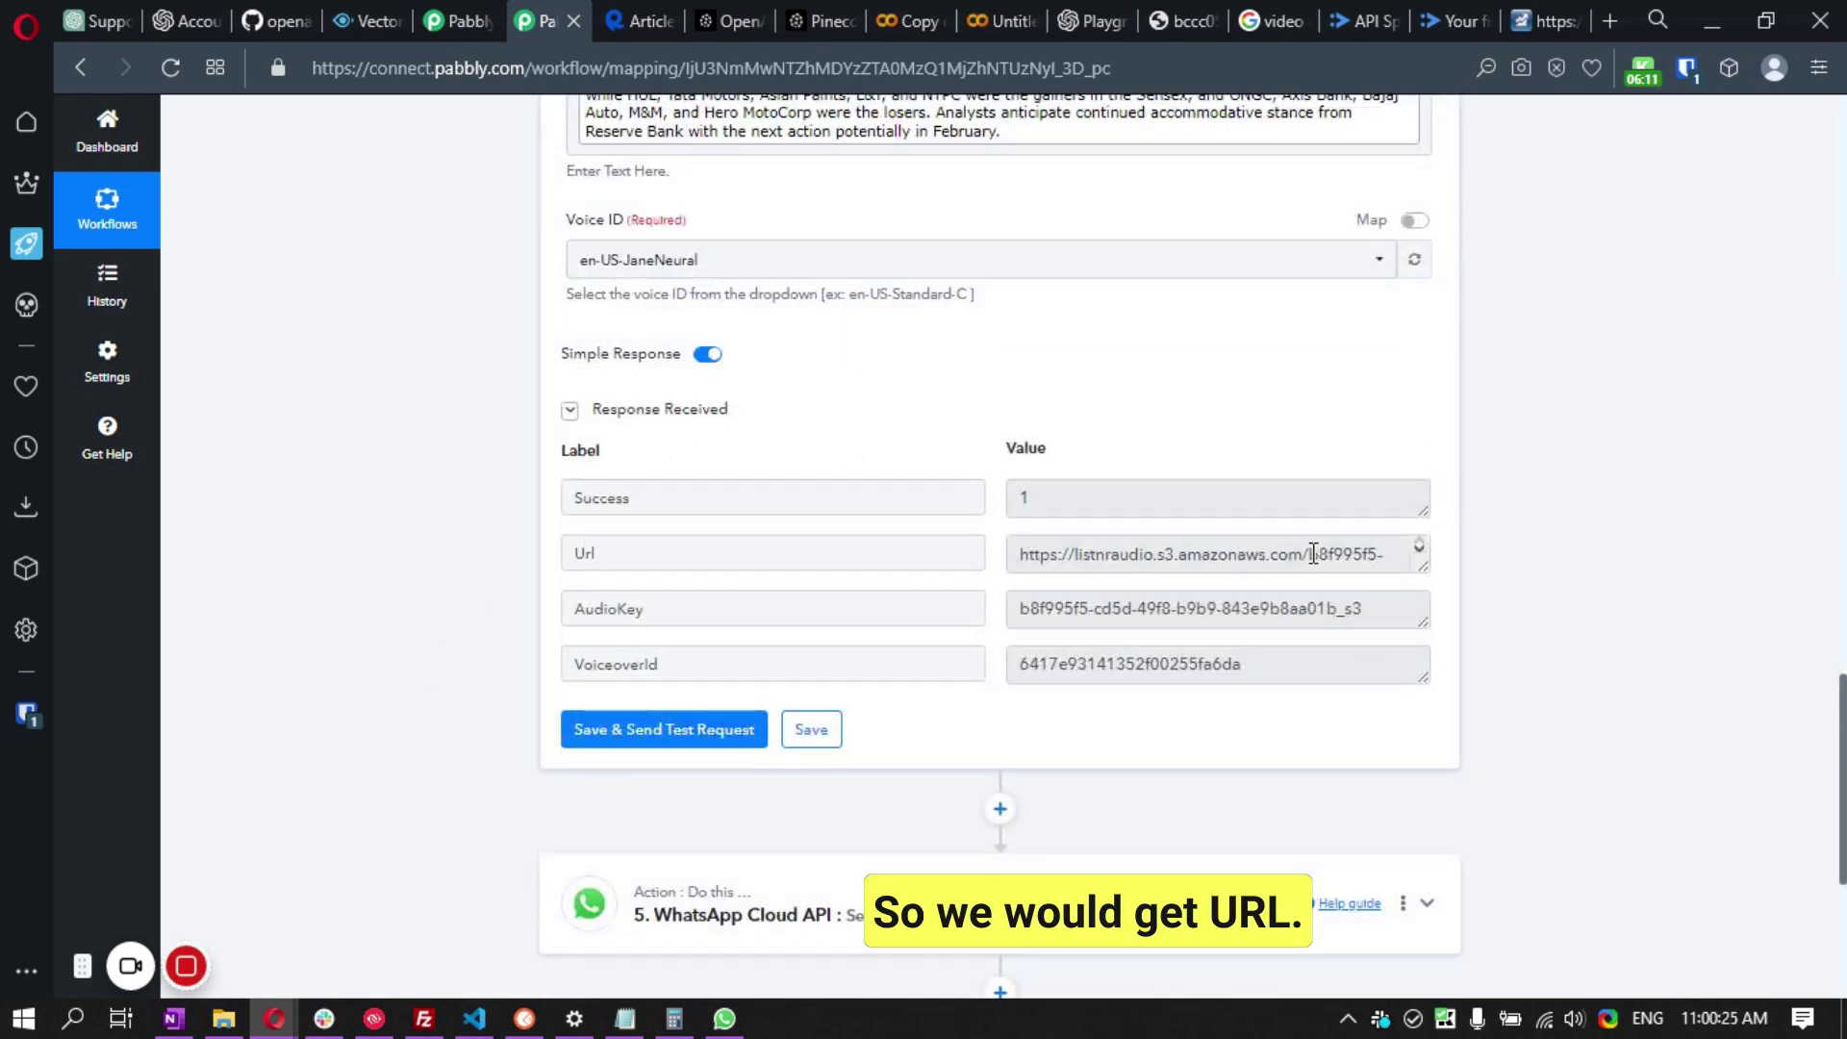
pyautogui.moveTo(1421, 566); pyautogui.dragTo(1412, 646)
pyautogui.moveTo(1344, 580); pyautogui.dragTo(994, 557)
pyautogui.click(1155, 574)
# - Collapse the Listnr action and expand the WhatsApp Cloud API Send Template Message action to view its template settings
pyautogui.scroll(10, 1609, 550)
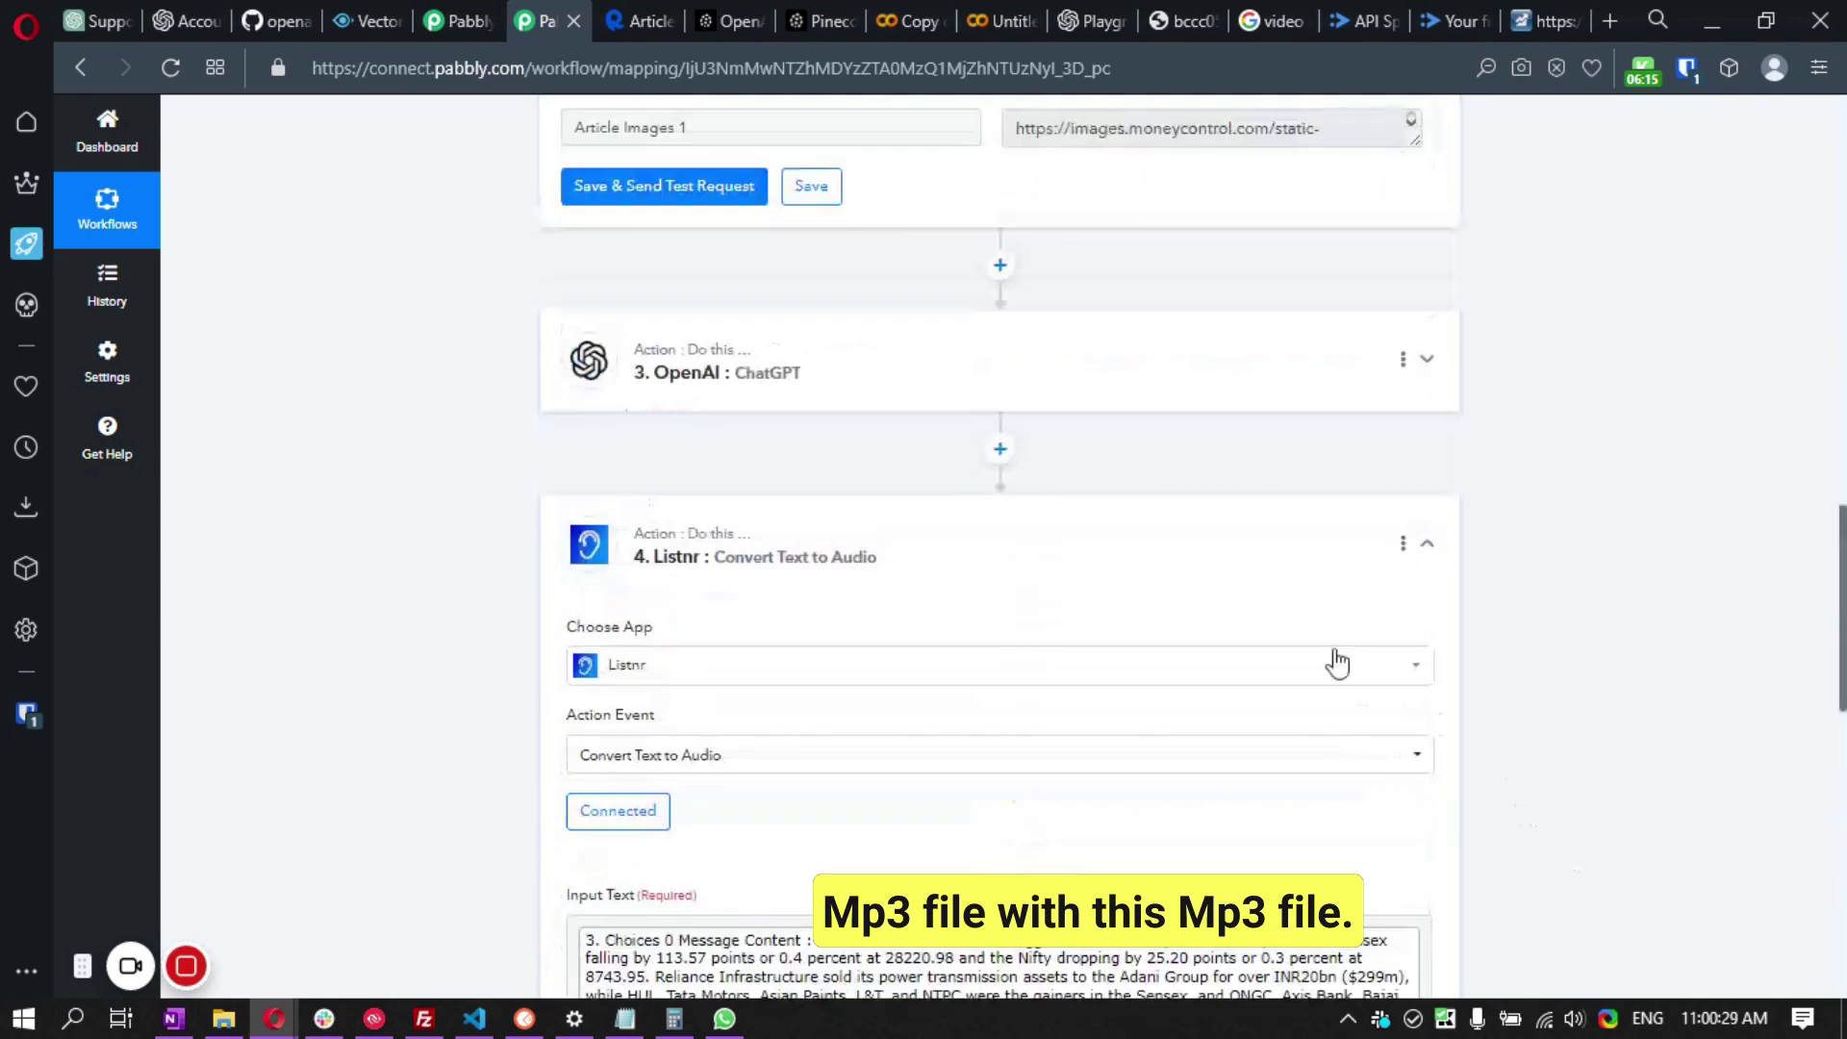
pyautogui.click(940, 586)
pyautogui.scroll(-3, 442, 453)
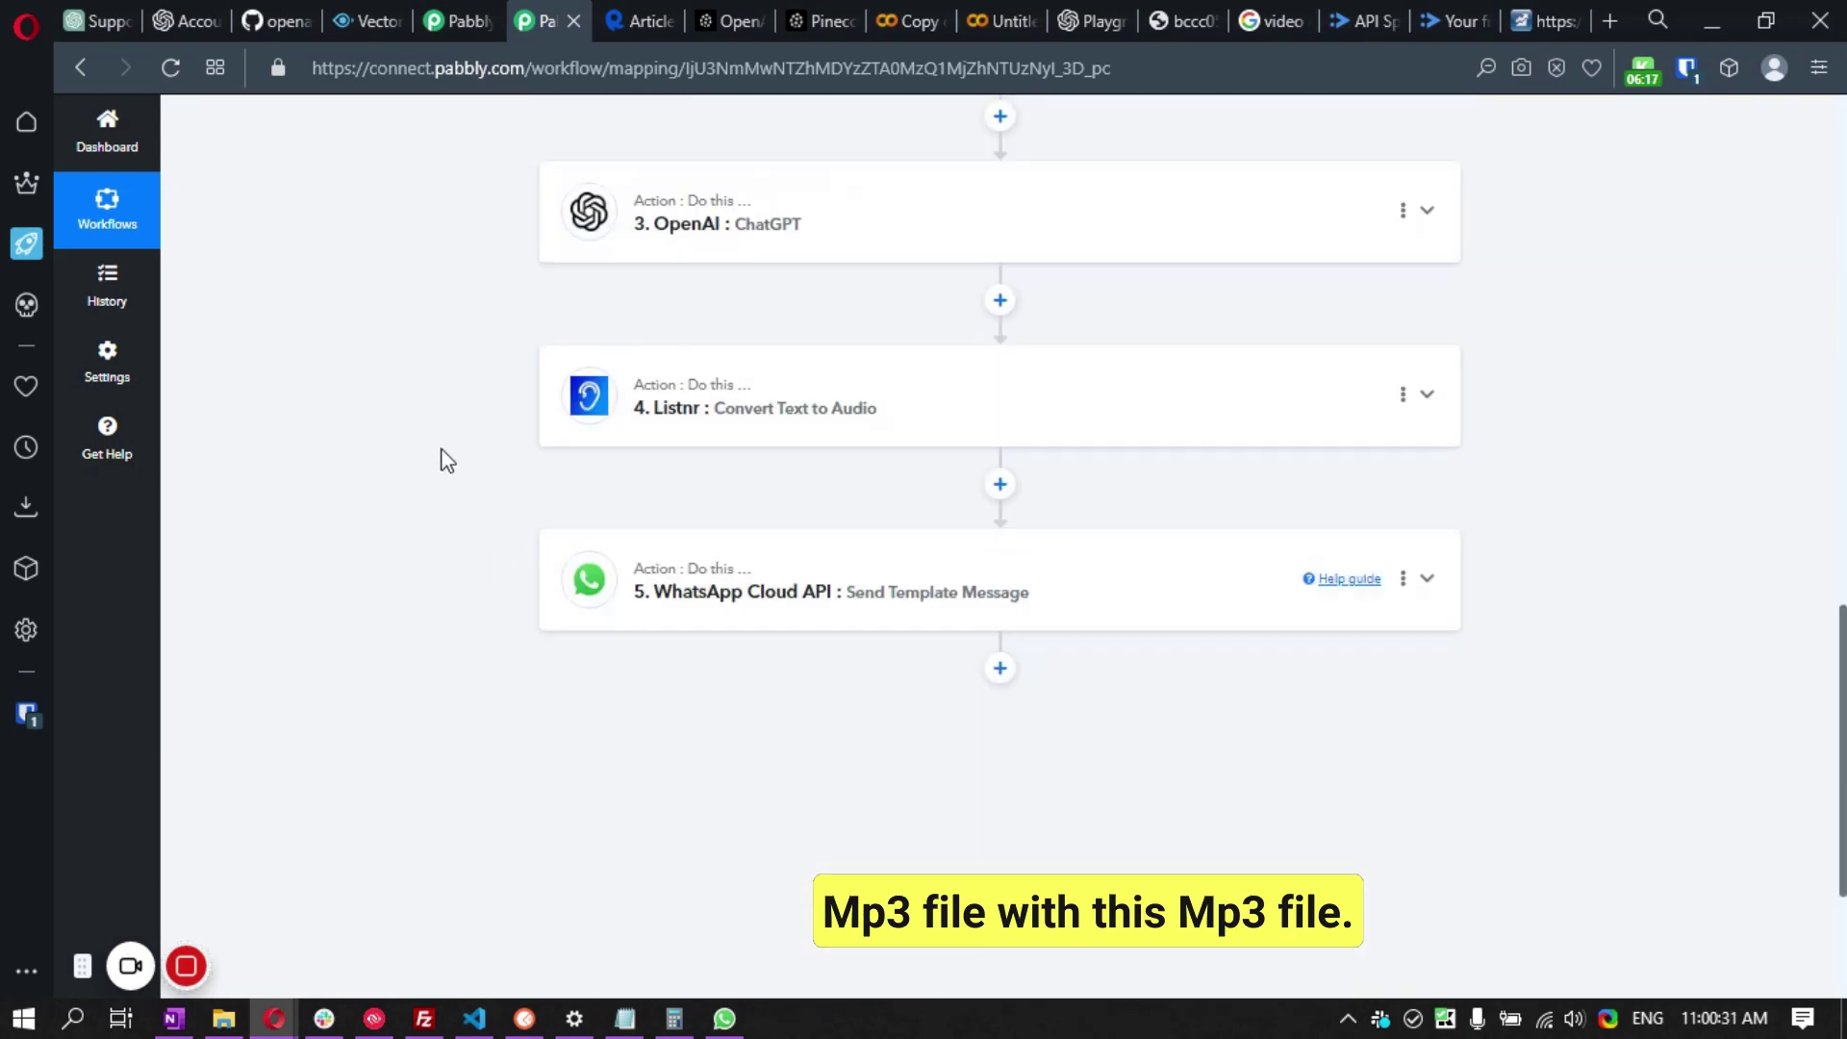
pyautogui.click(775, 417)
pyautogui.scroll(-2, 430, 448)
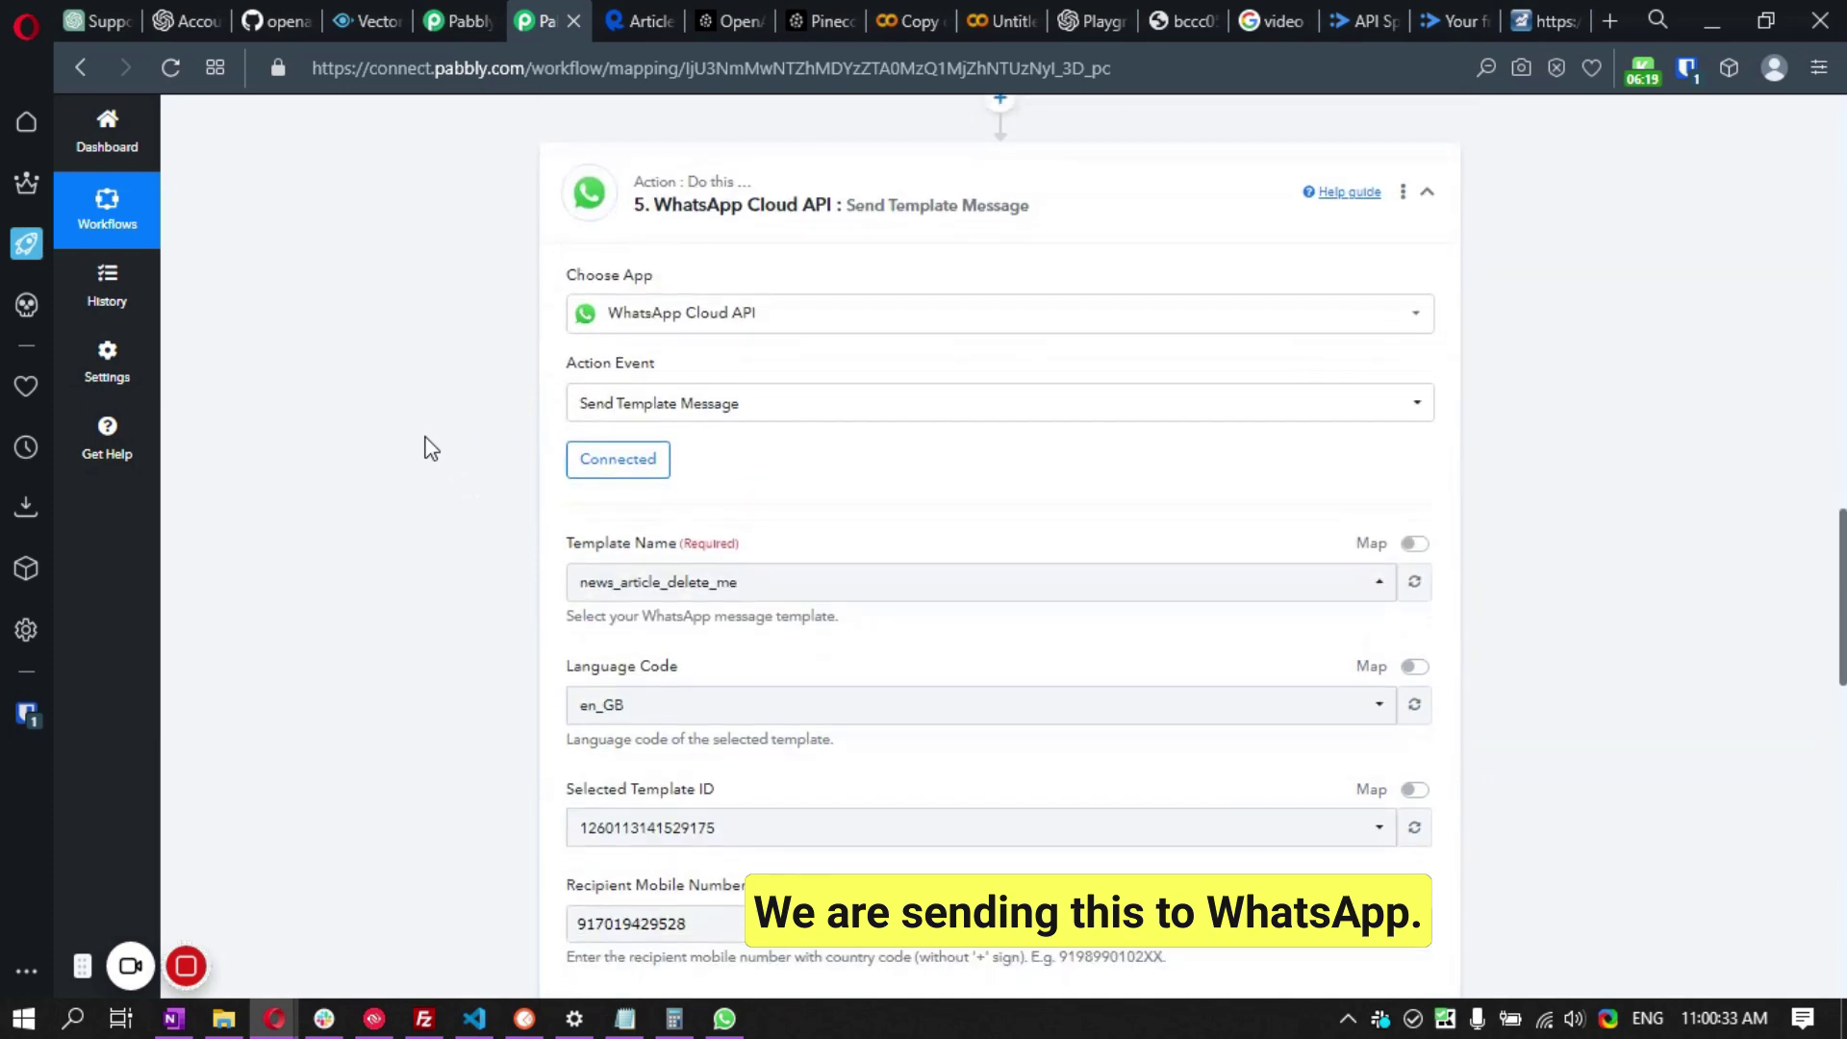
pyautogui.scroll(-2, 432, 452)
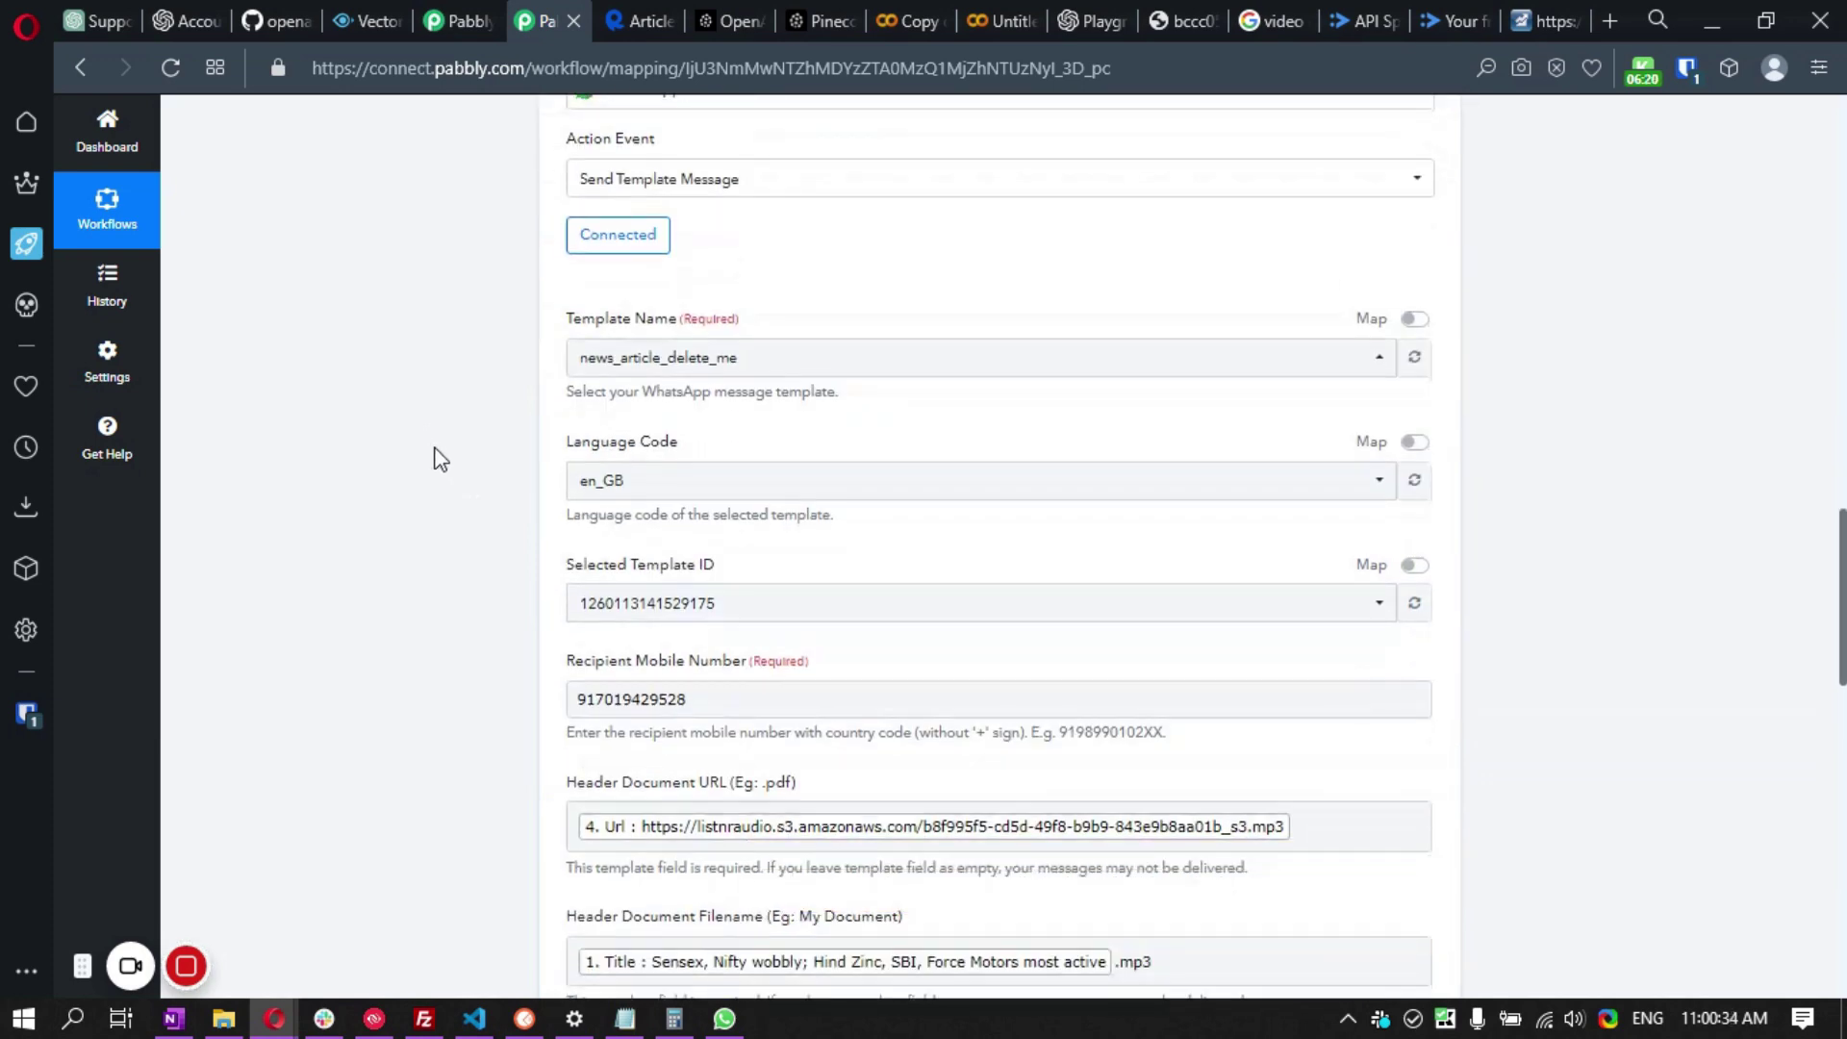
# - Switch to Meta's message templates to examine the news_article_delete_me body, and view the delivered message in WhatsApp Web
pyautogui.click(26, 305)
pyautogui.click(1530, 17)
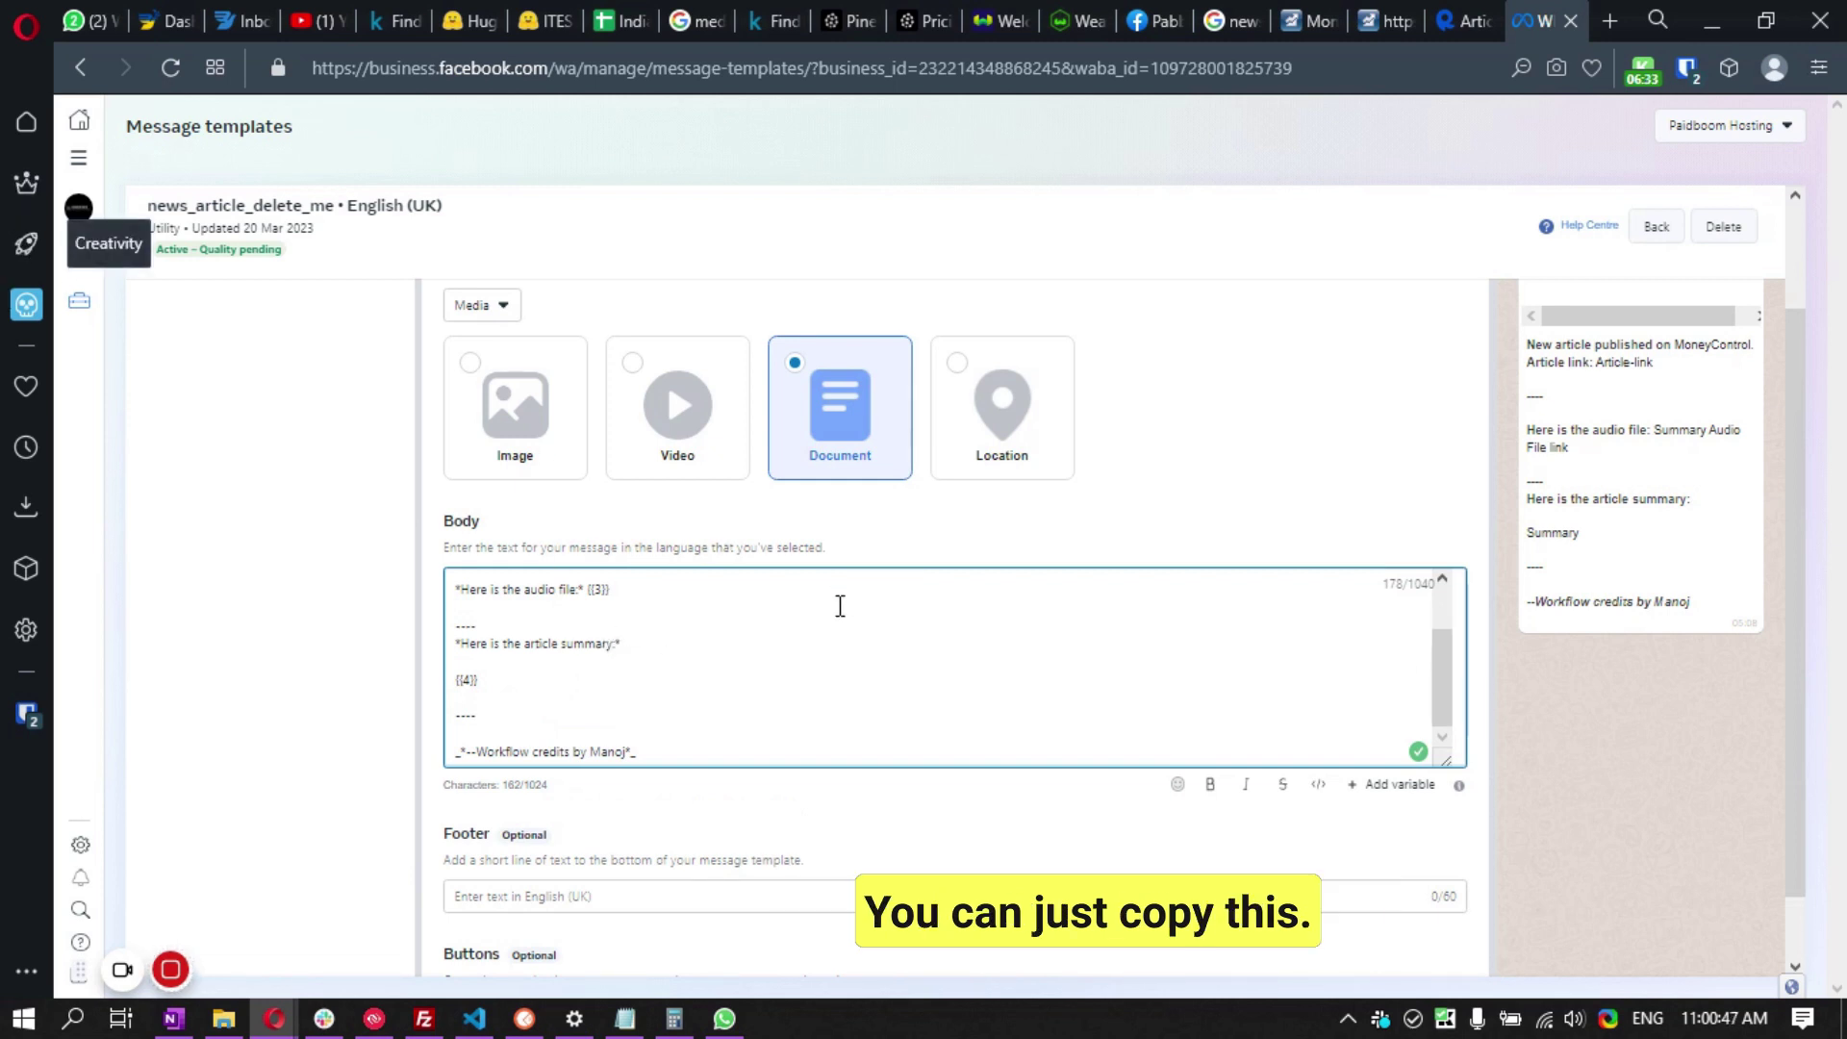
pyautogui.scroll(2, 852, 720)
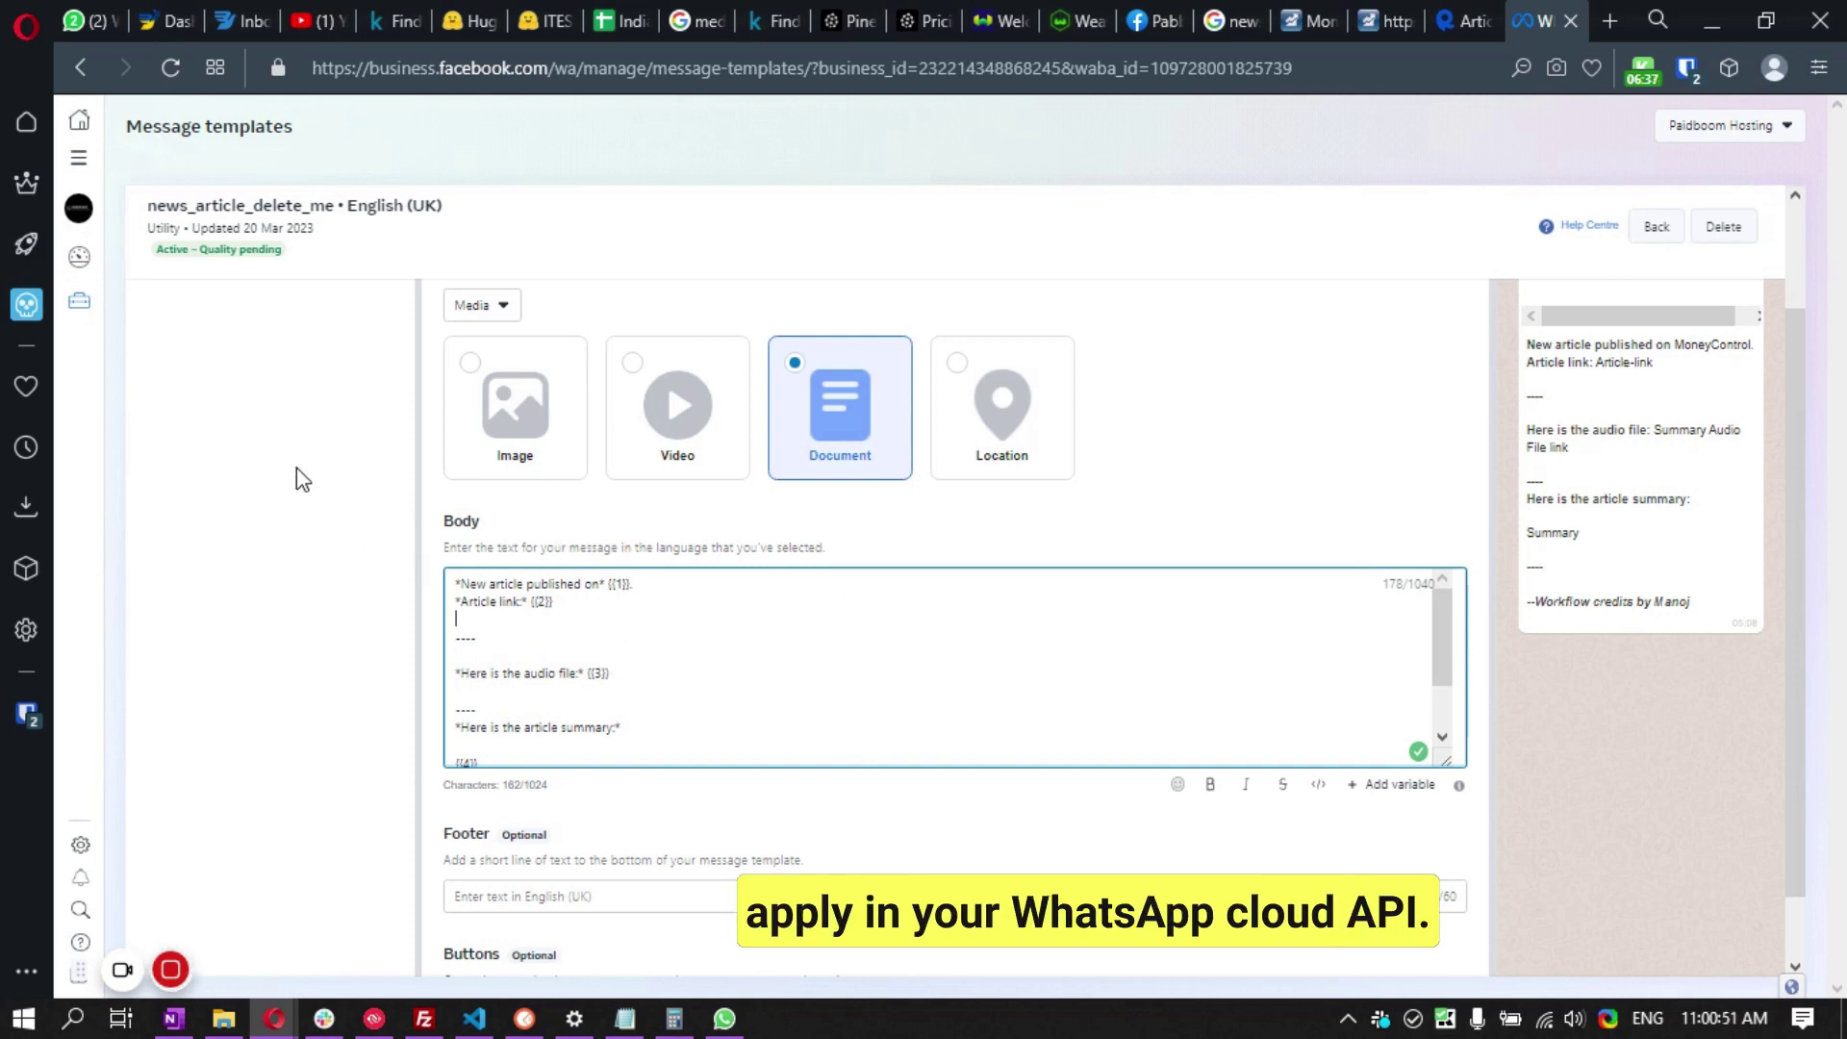
pyautogui.click(93, 20)
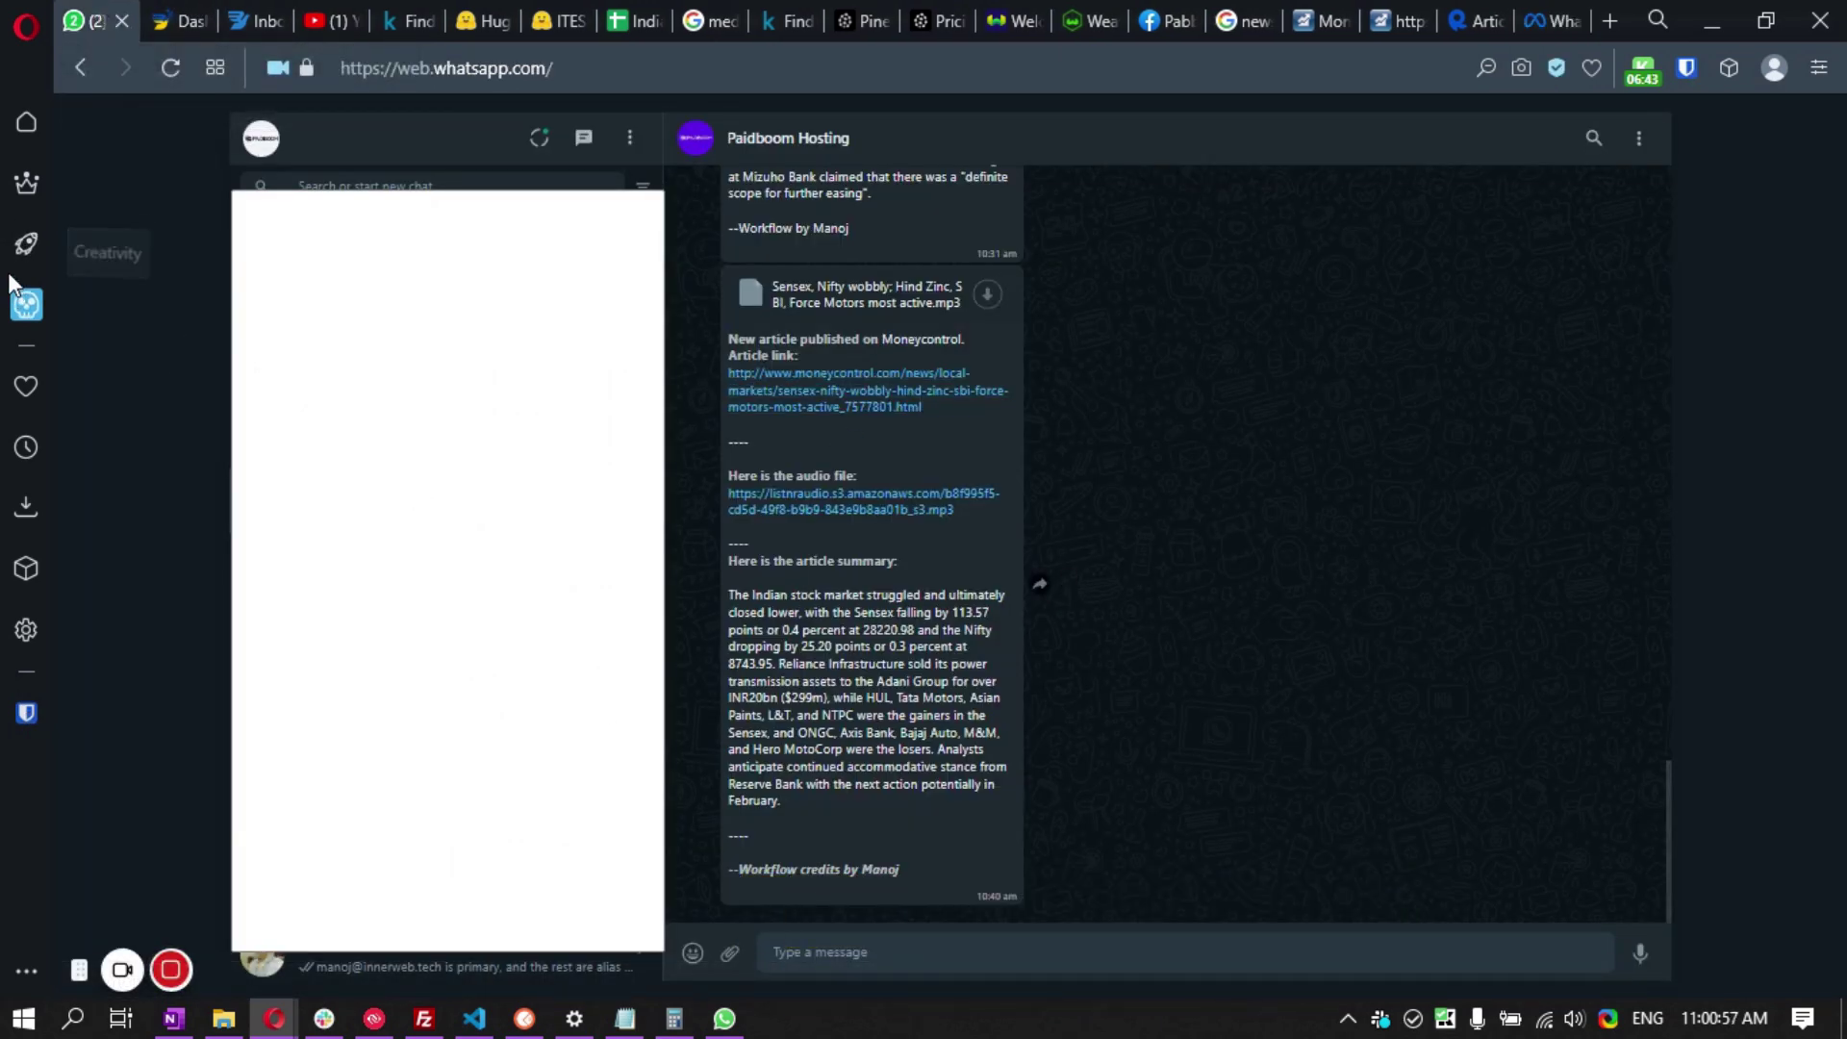
# - Return to the Pabbly Connect workflow and examine the WhatsApp action's recipient number and Header Document URL mapped from Listnr
pyautogui.click(27, 242)
pyautogui.scroll(-5, 450, 517)
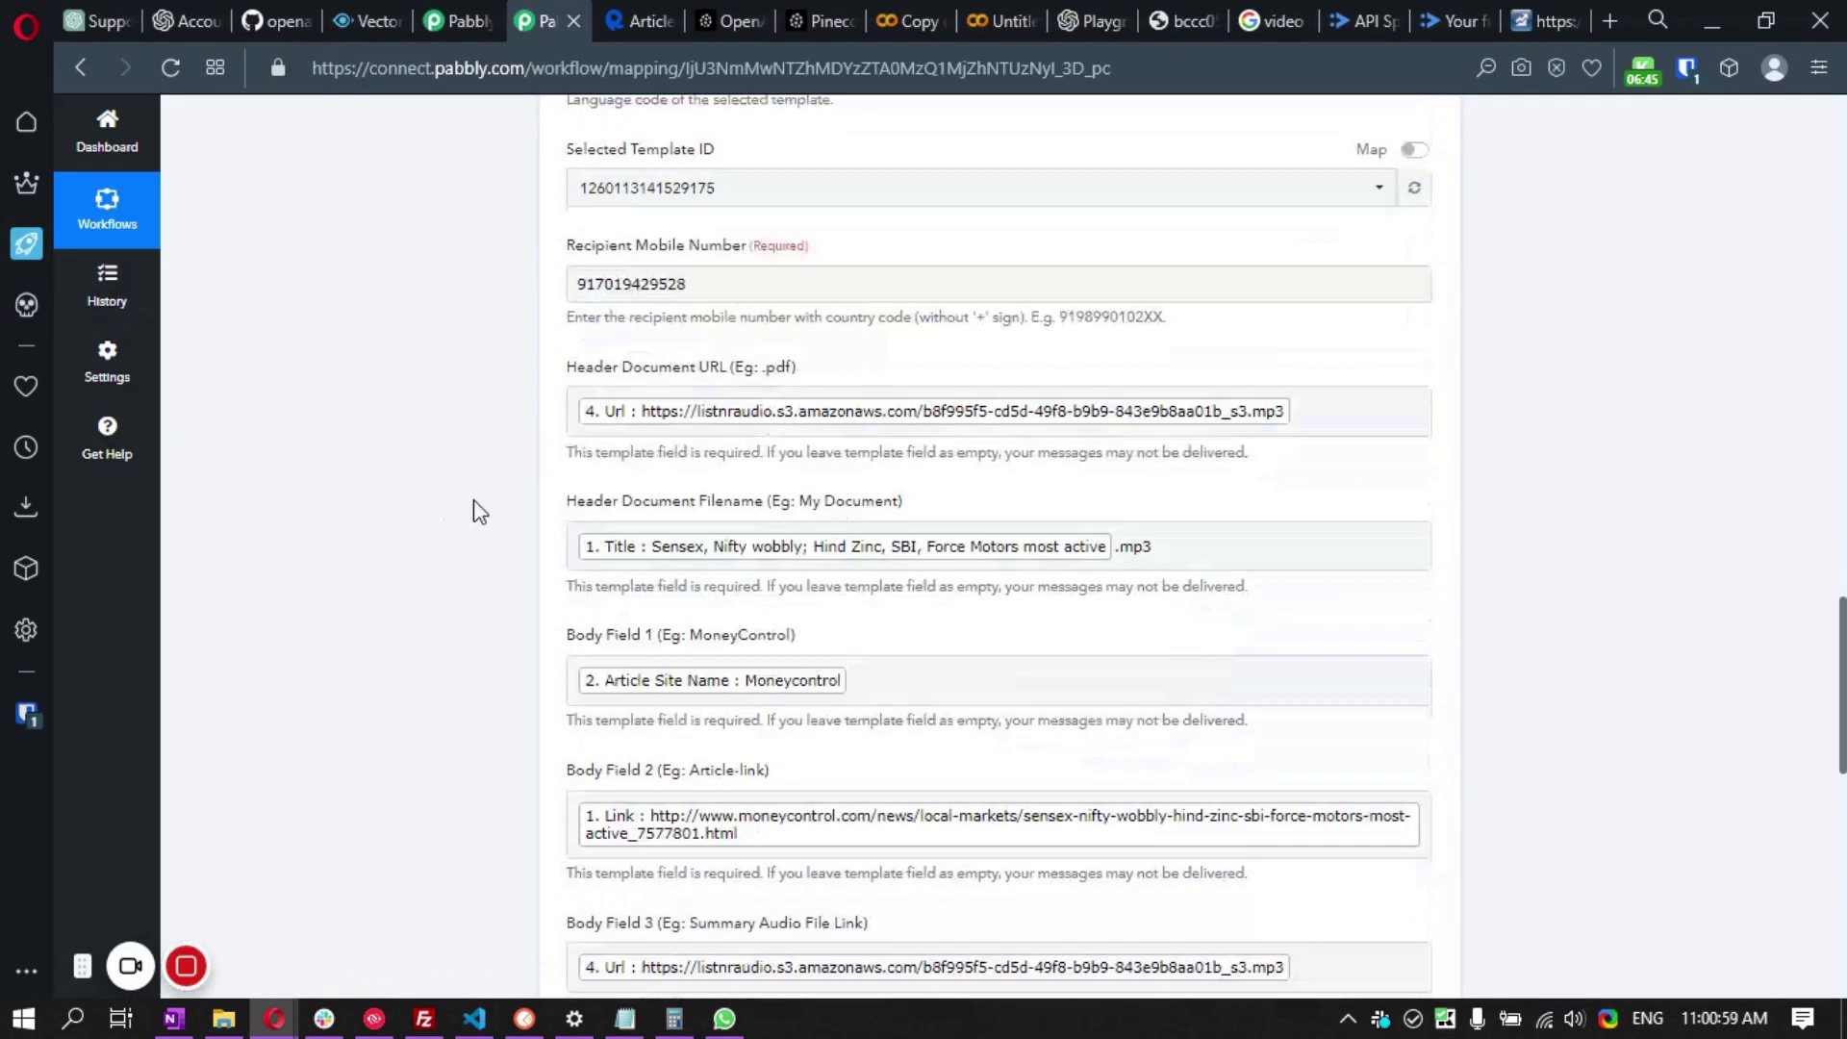
pyautogui.click(633, 252)
pyautogui.click(621, 280)
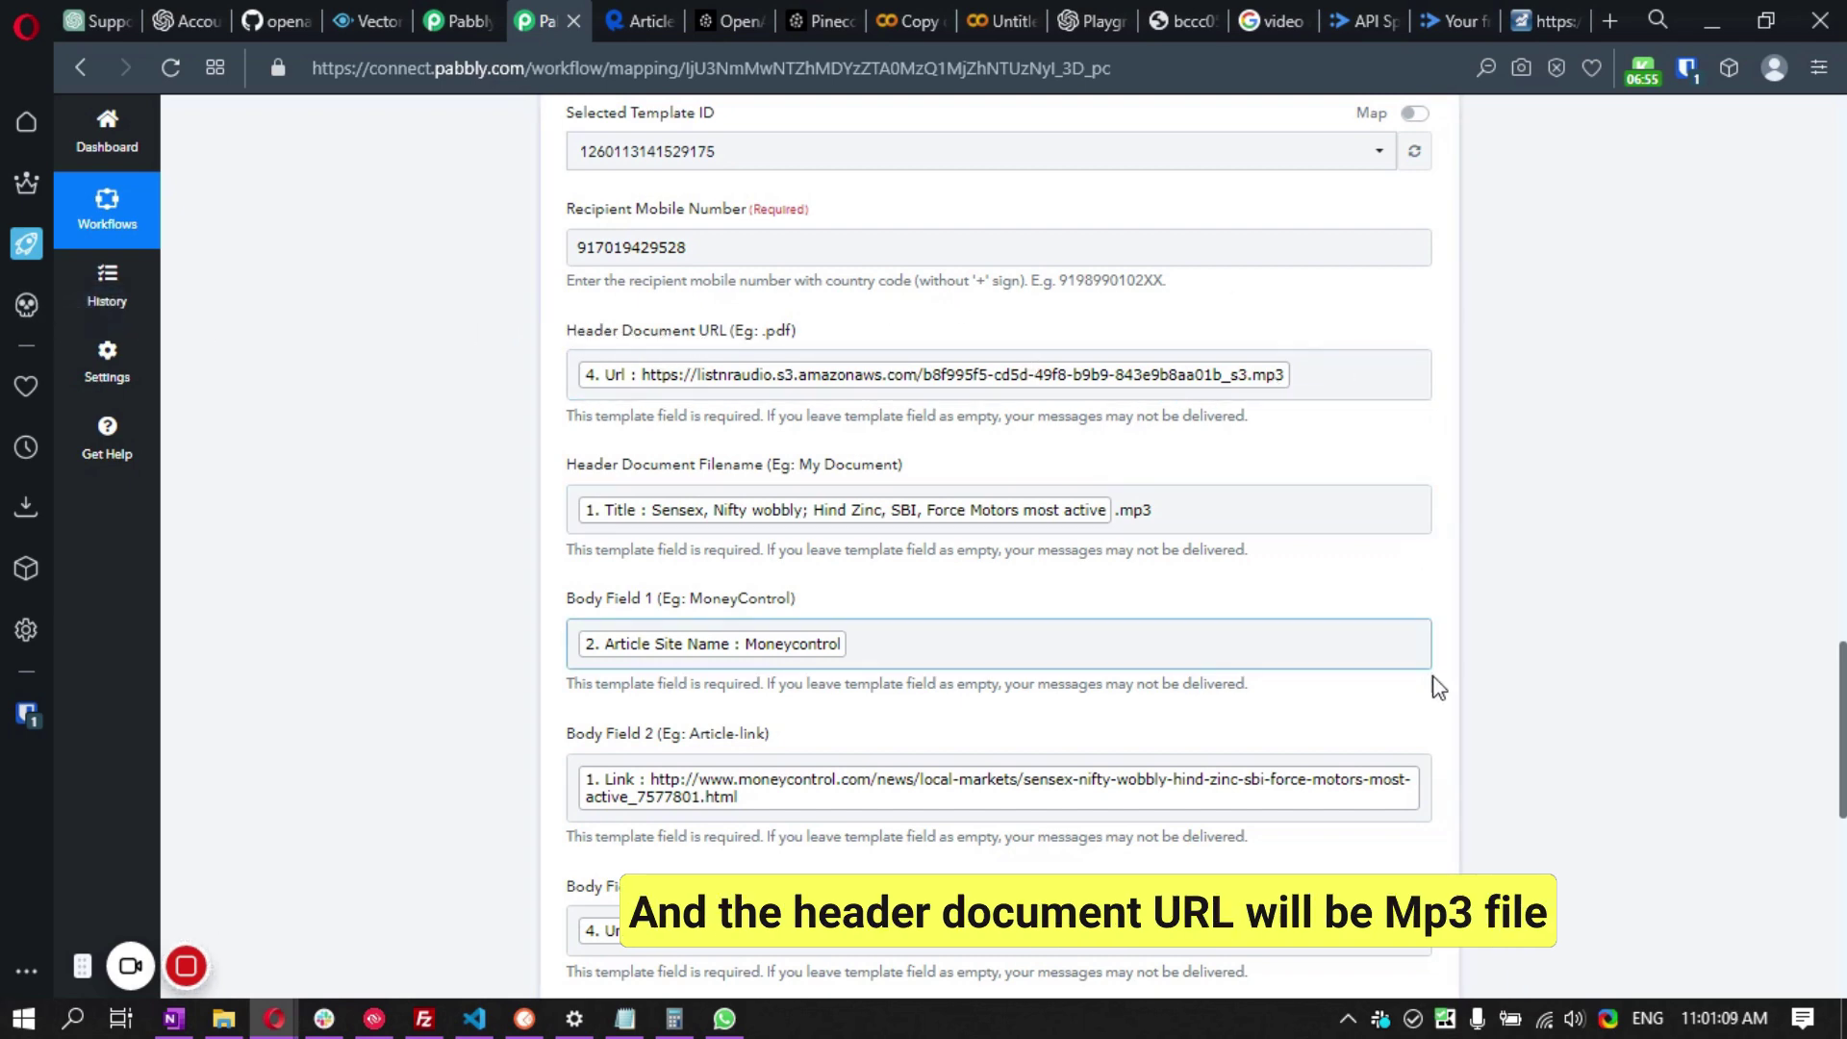
pyautogui.scroll(5, 1431, 718)
pyautogui.scroll(7, 927, 610)
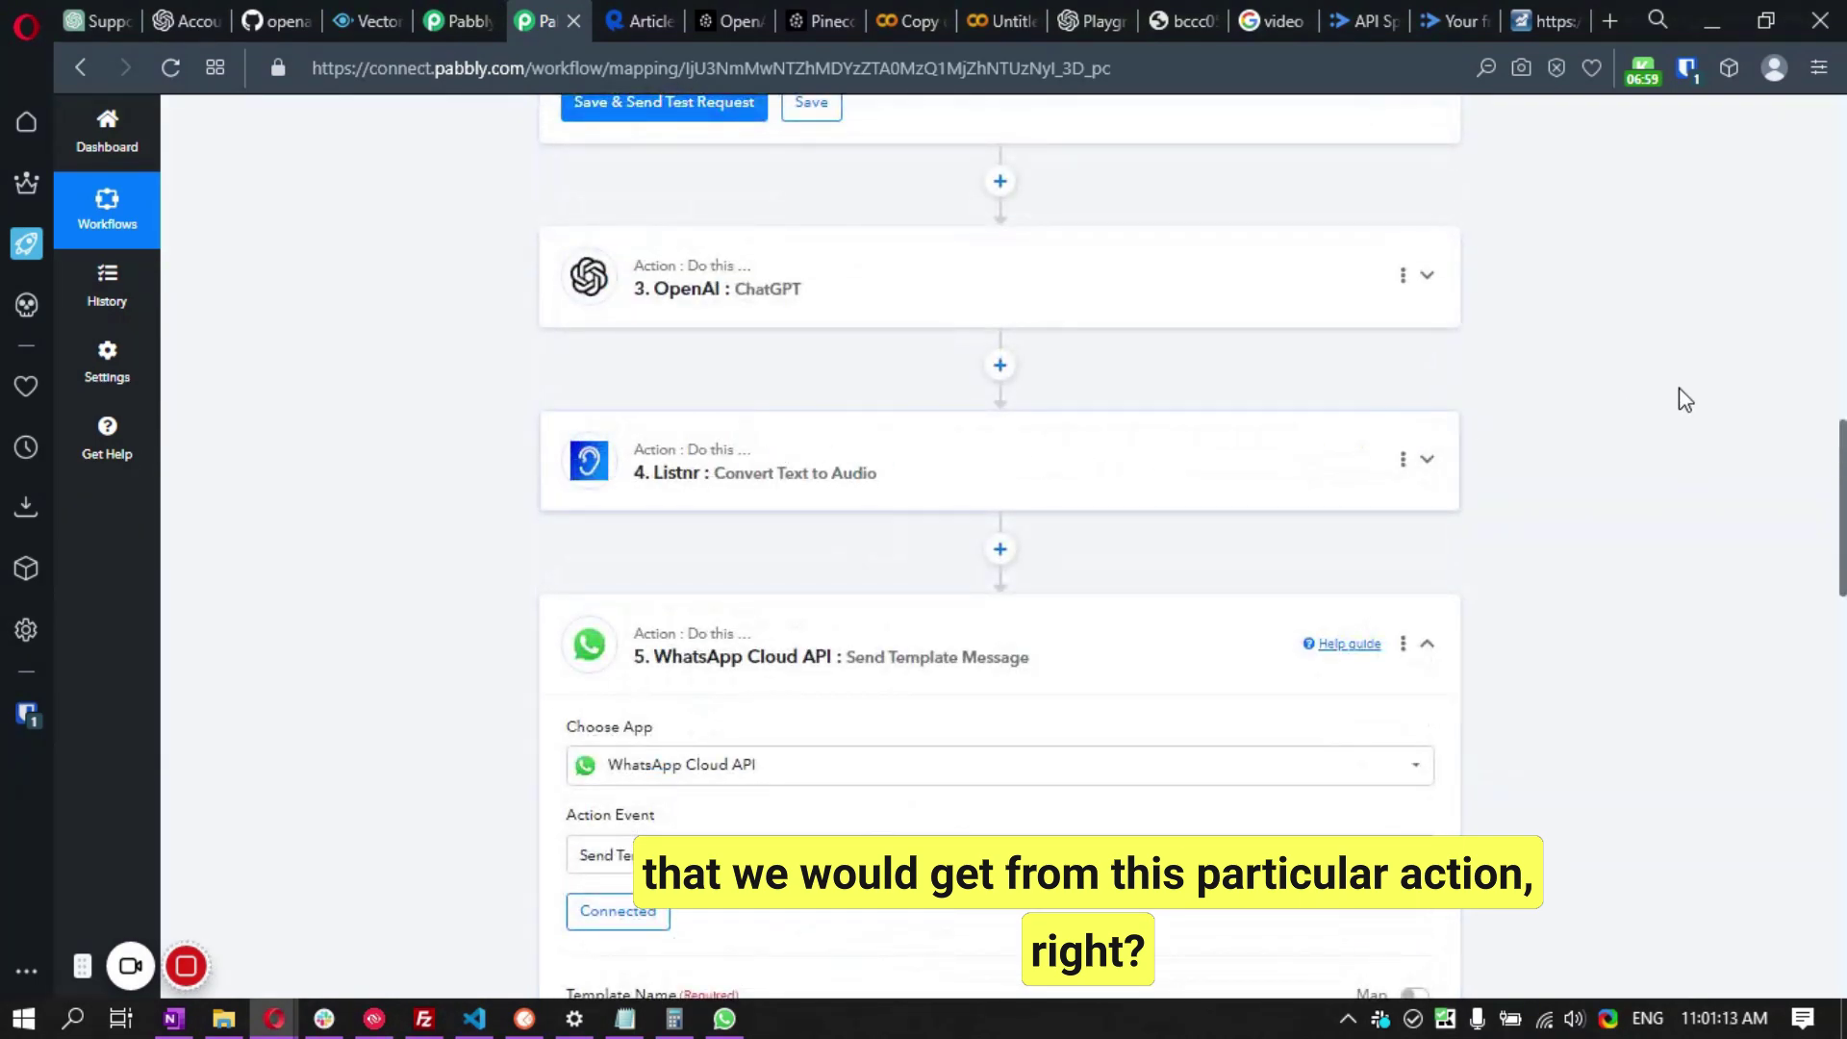
pyautogui.scroll(-13, 1674, 346)
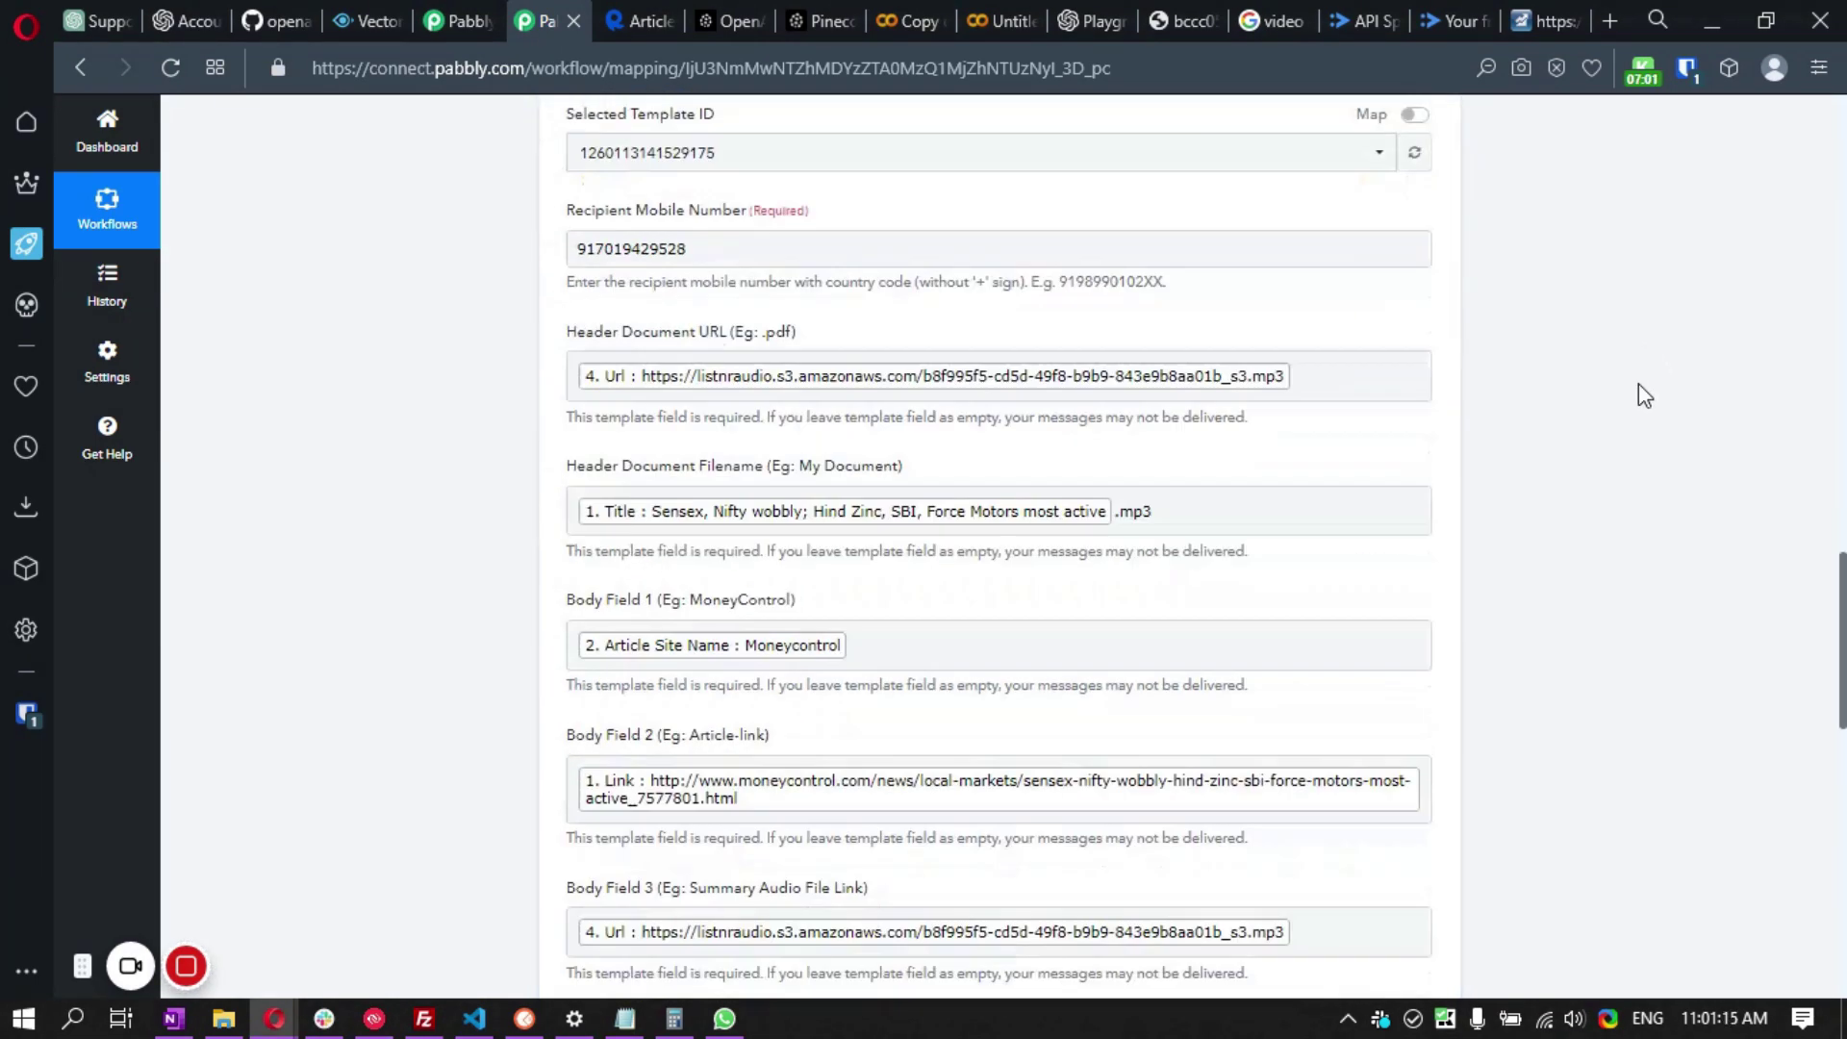
# - Examine the Header Document Filename mapping with its .mp3 extension and the body fields below it
pyautogui.click(633, 521)
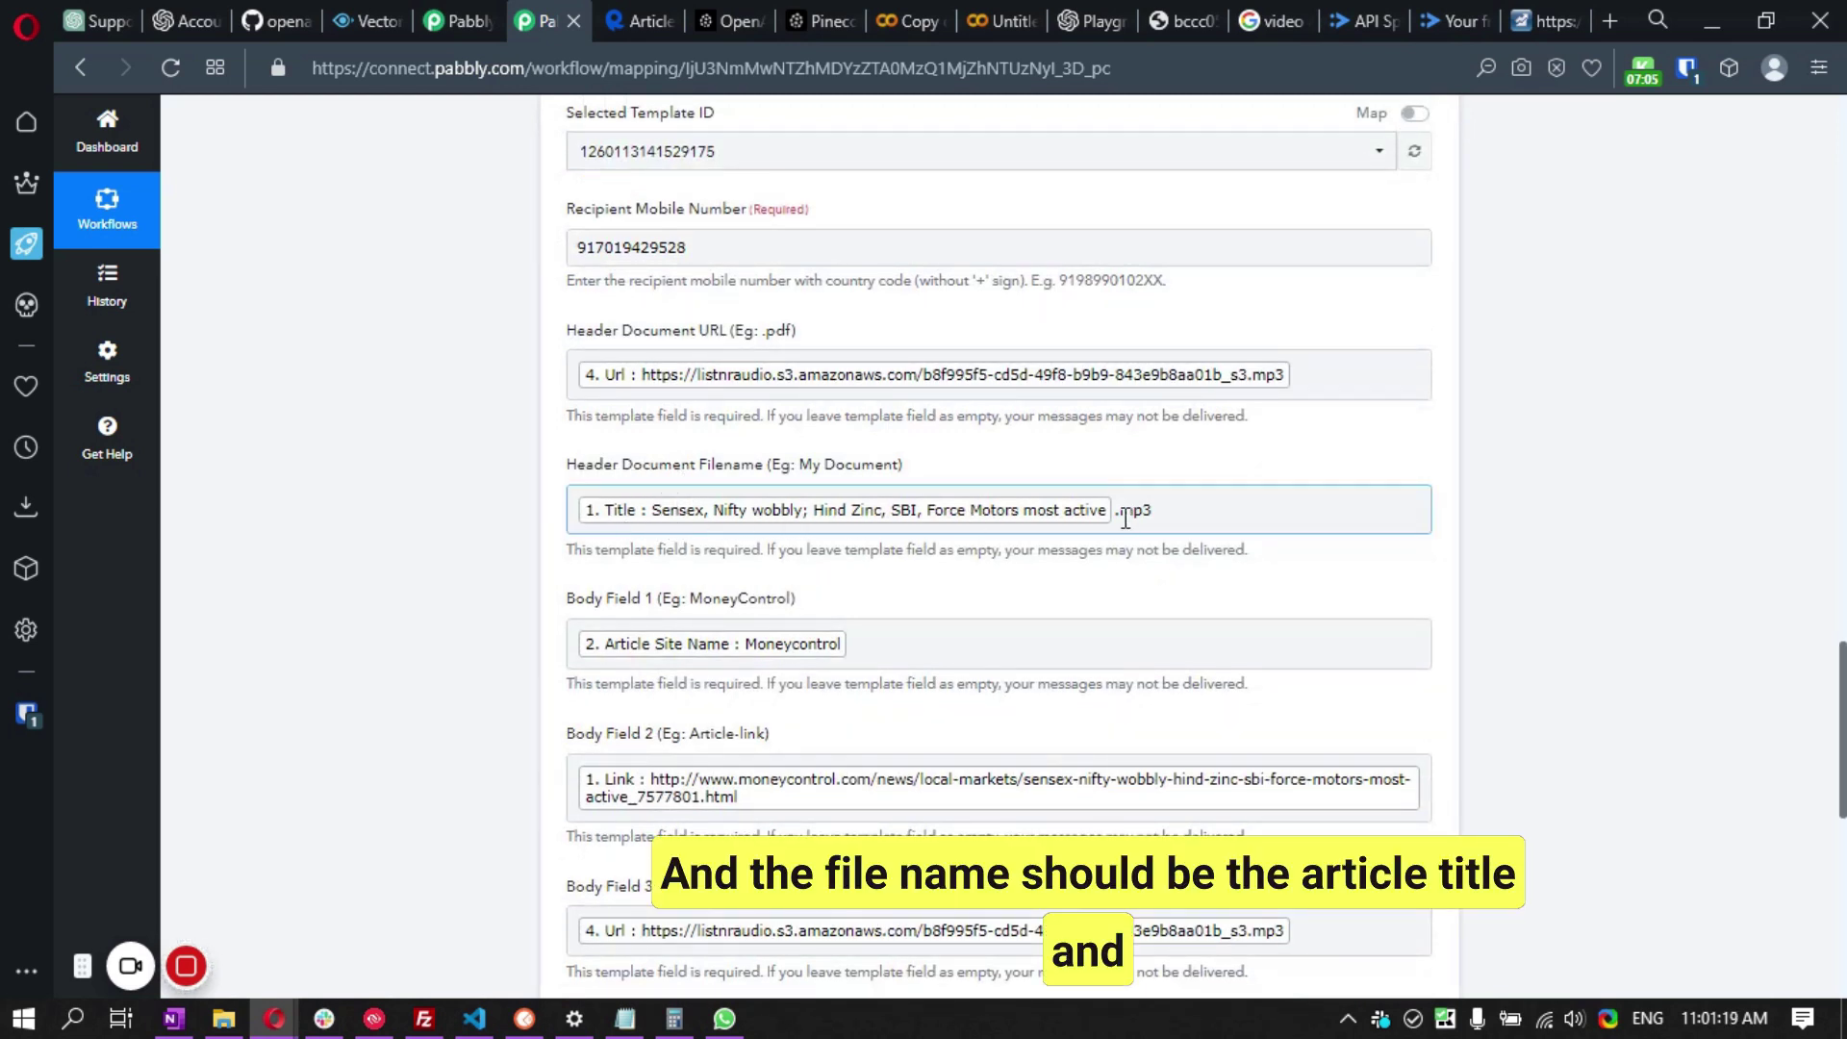
pyautogui.moveTo(1114, 511); pyautogui.dragTo(1175, 510)
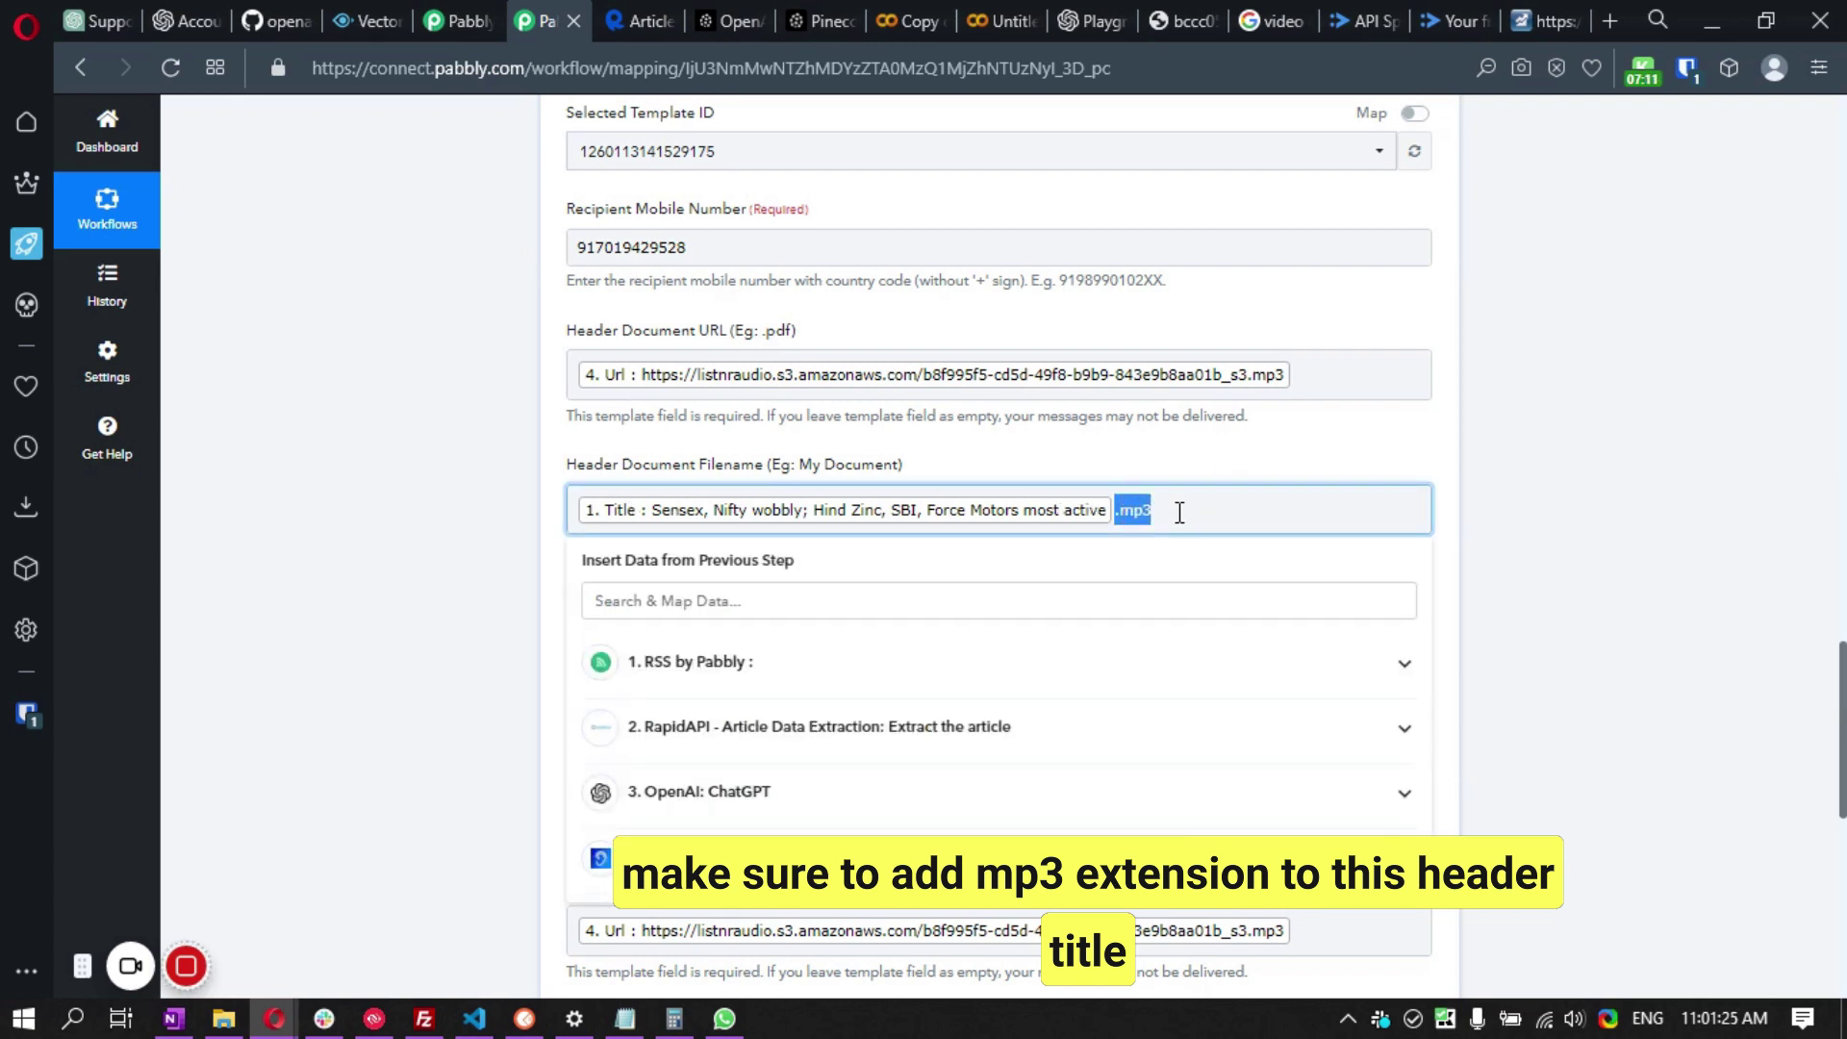
pyautogui.click(1173, 463)
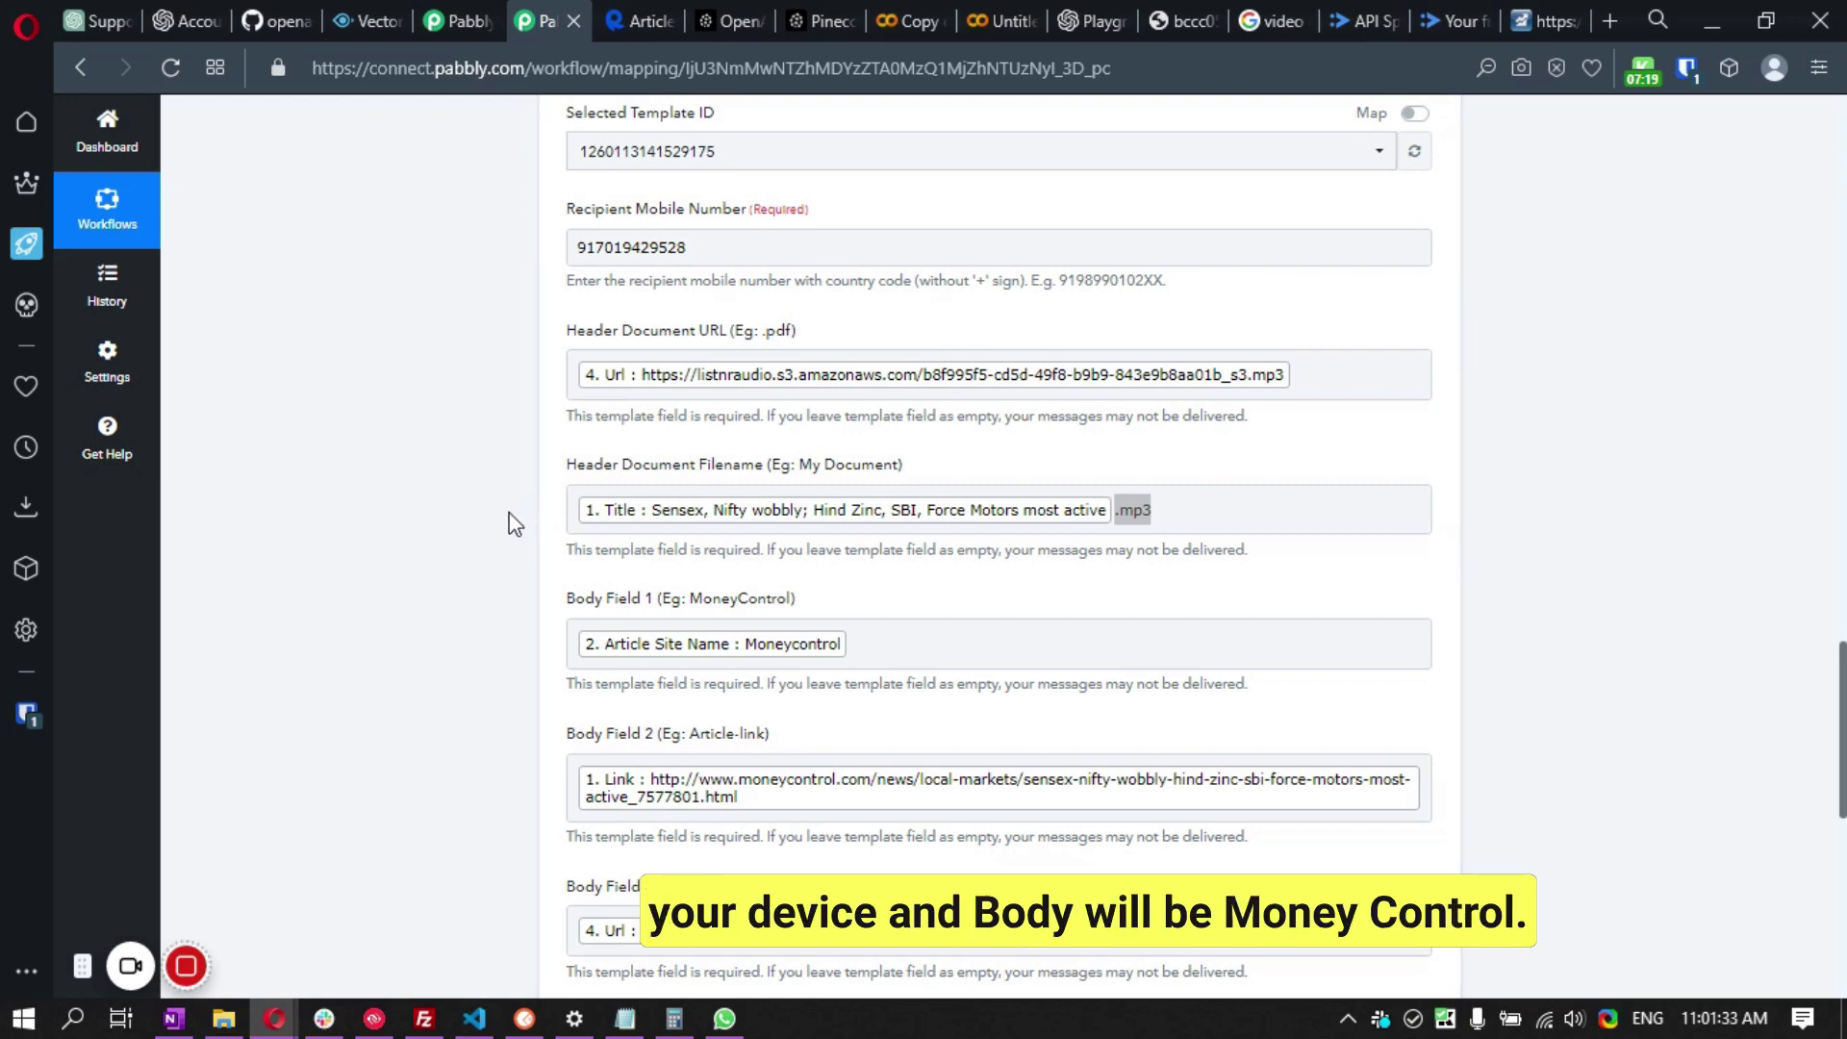
pyautogui.scroll(-2, 467, 563)
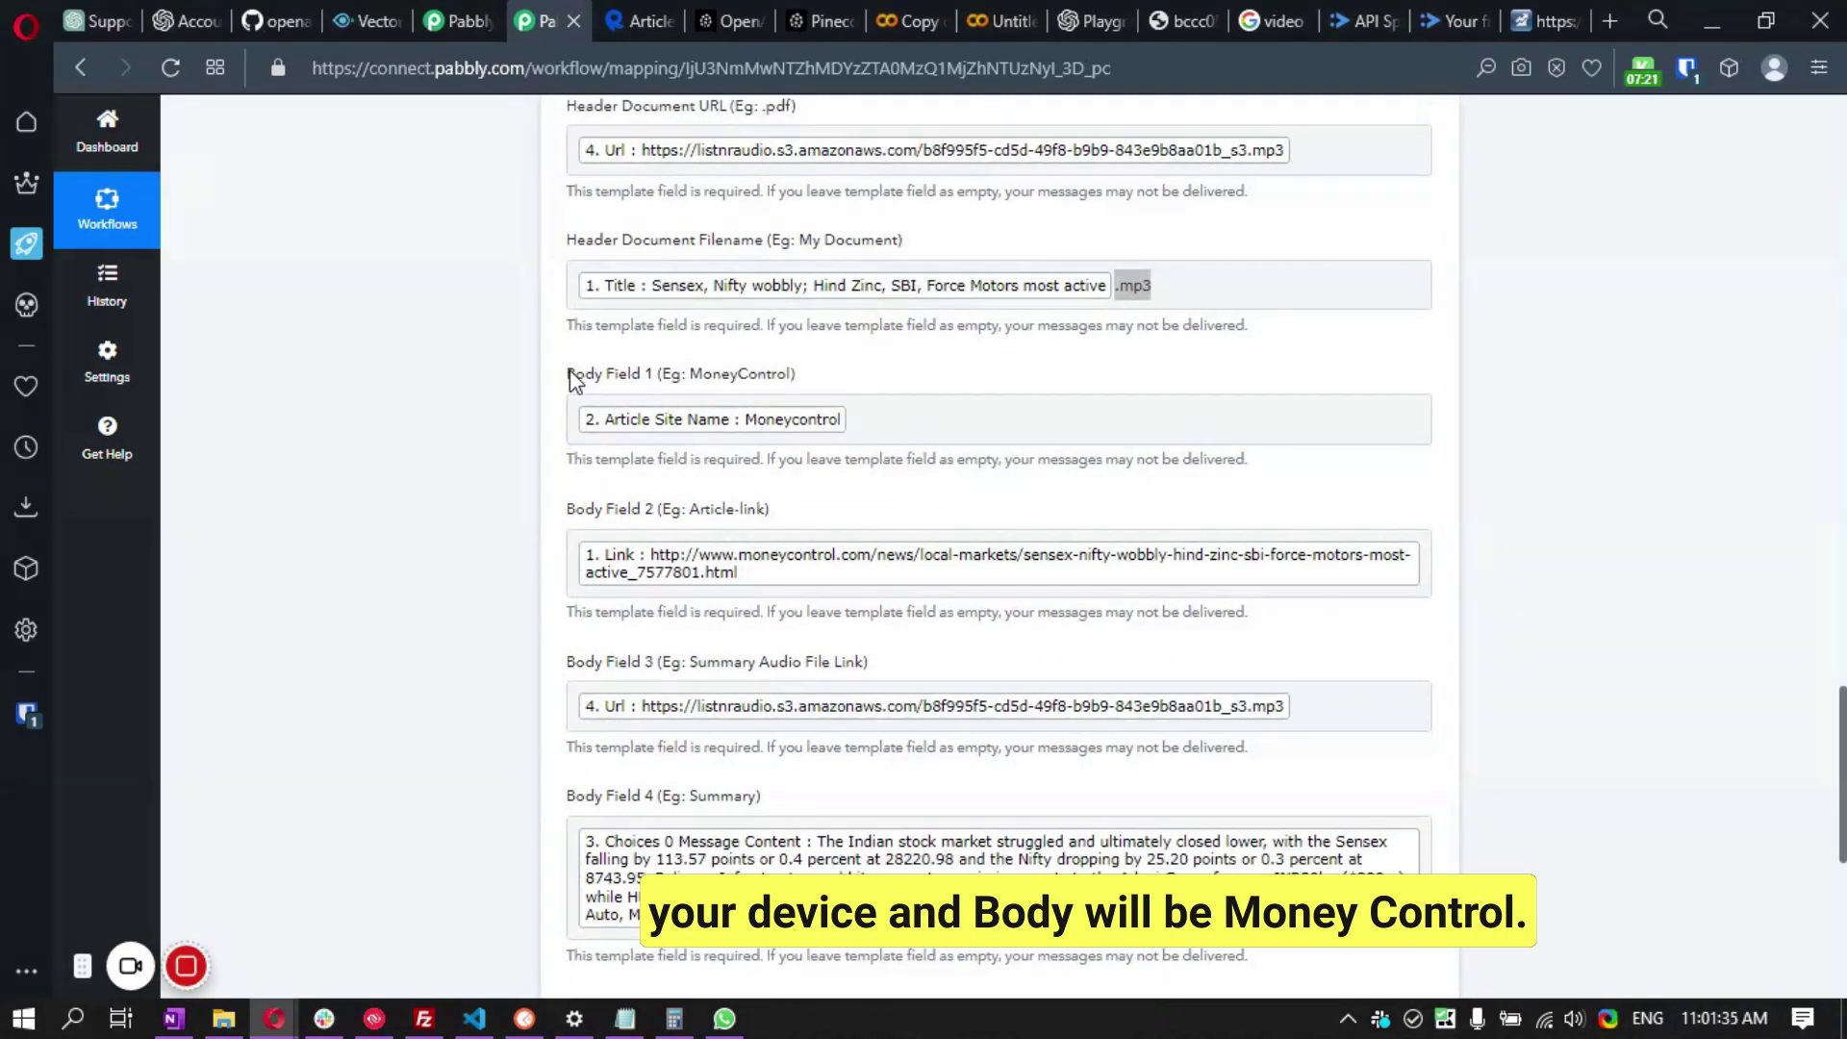
# - Compare Body Field 1's site name and Body Field 2's article link with the text of the delivered message in WhatsApp Web
pyautogui.moveTo(691, 377); pyautogui.dragTo(796, 383)
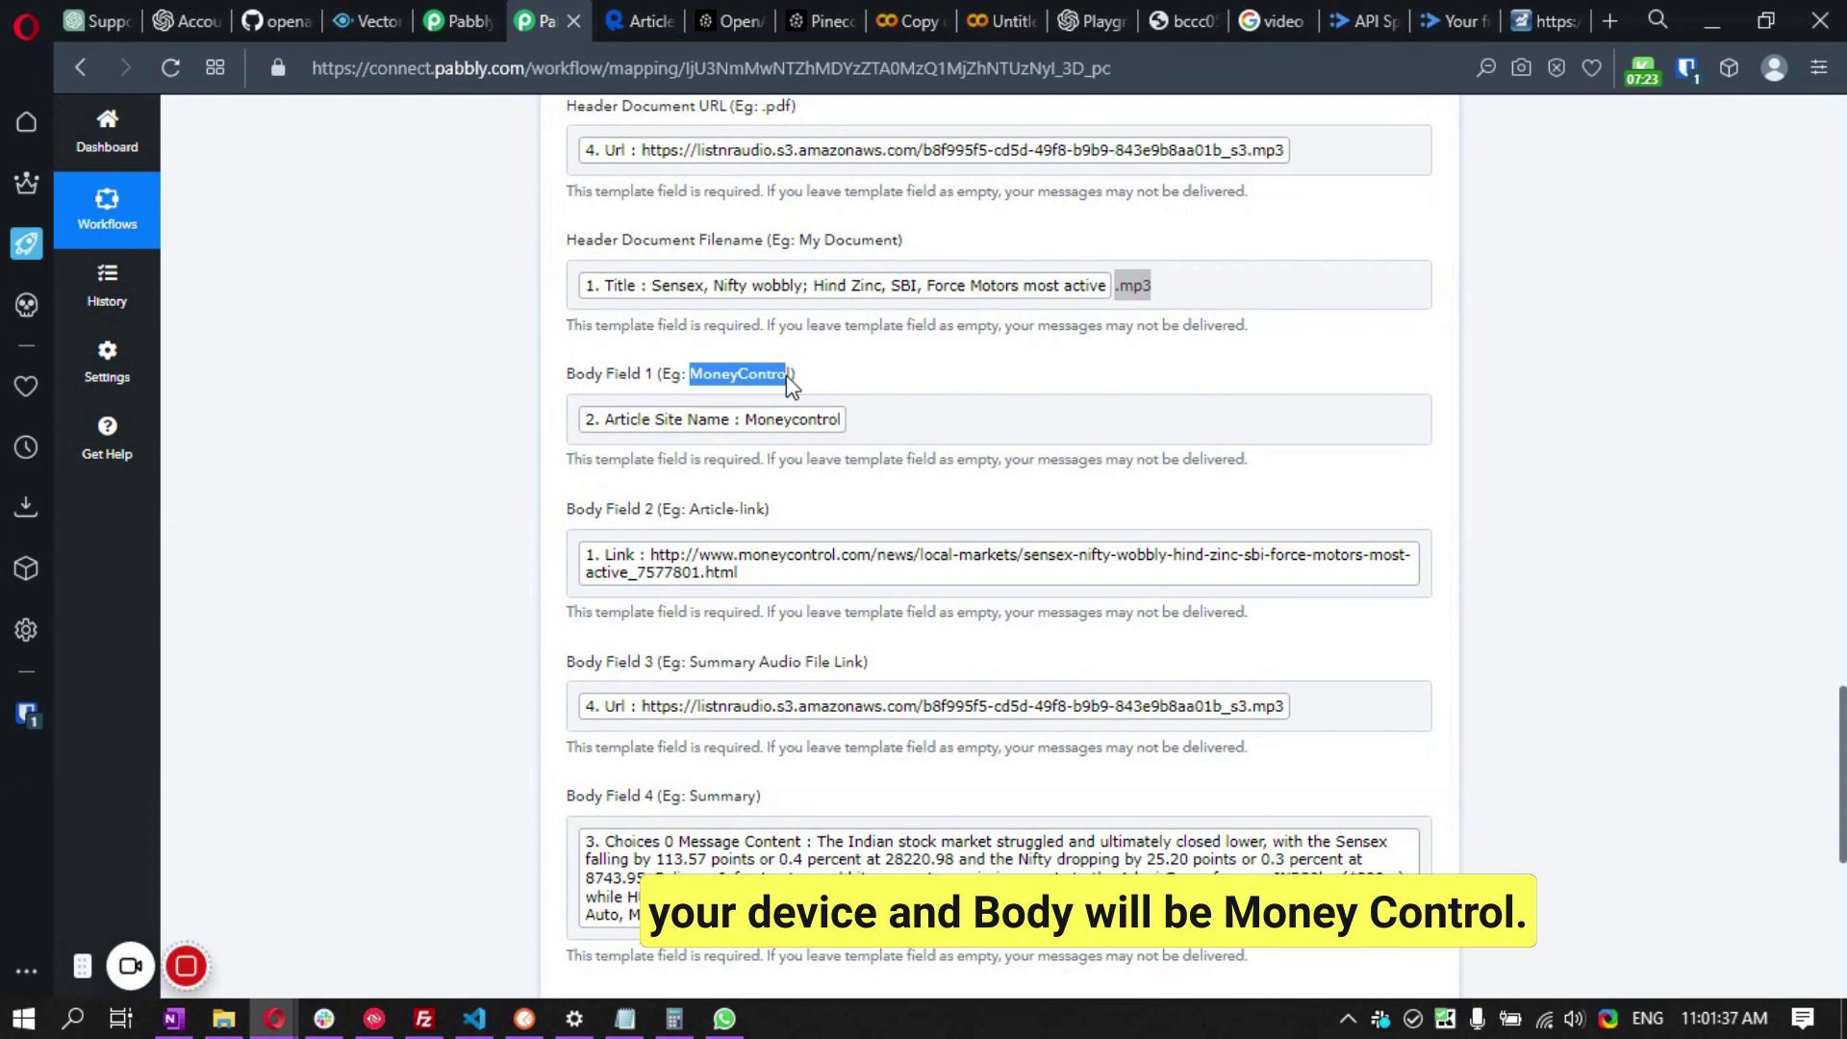
pyautogui.click(662, 379)
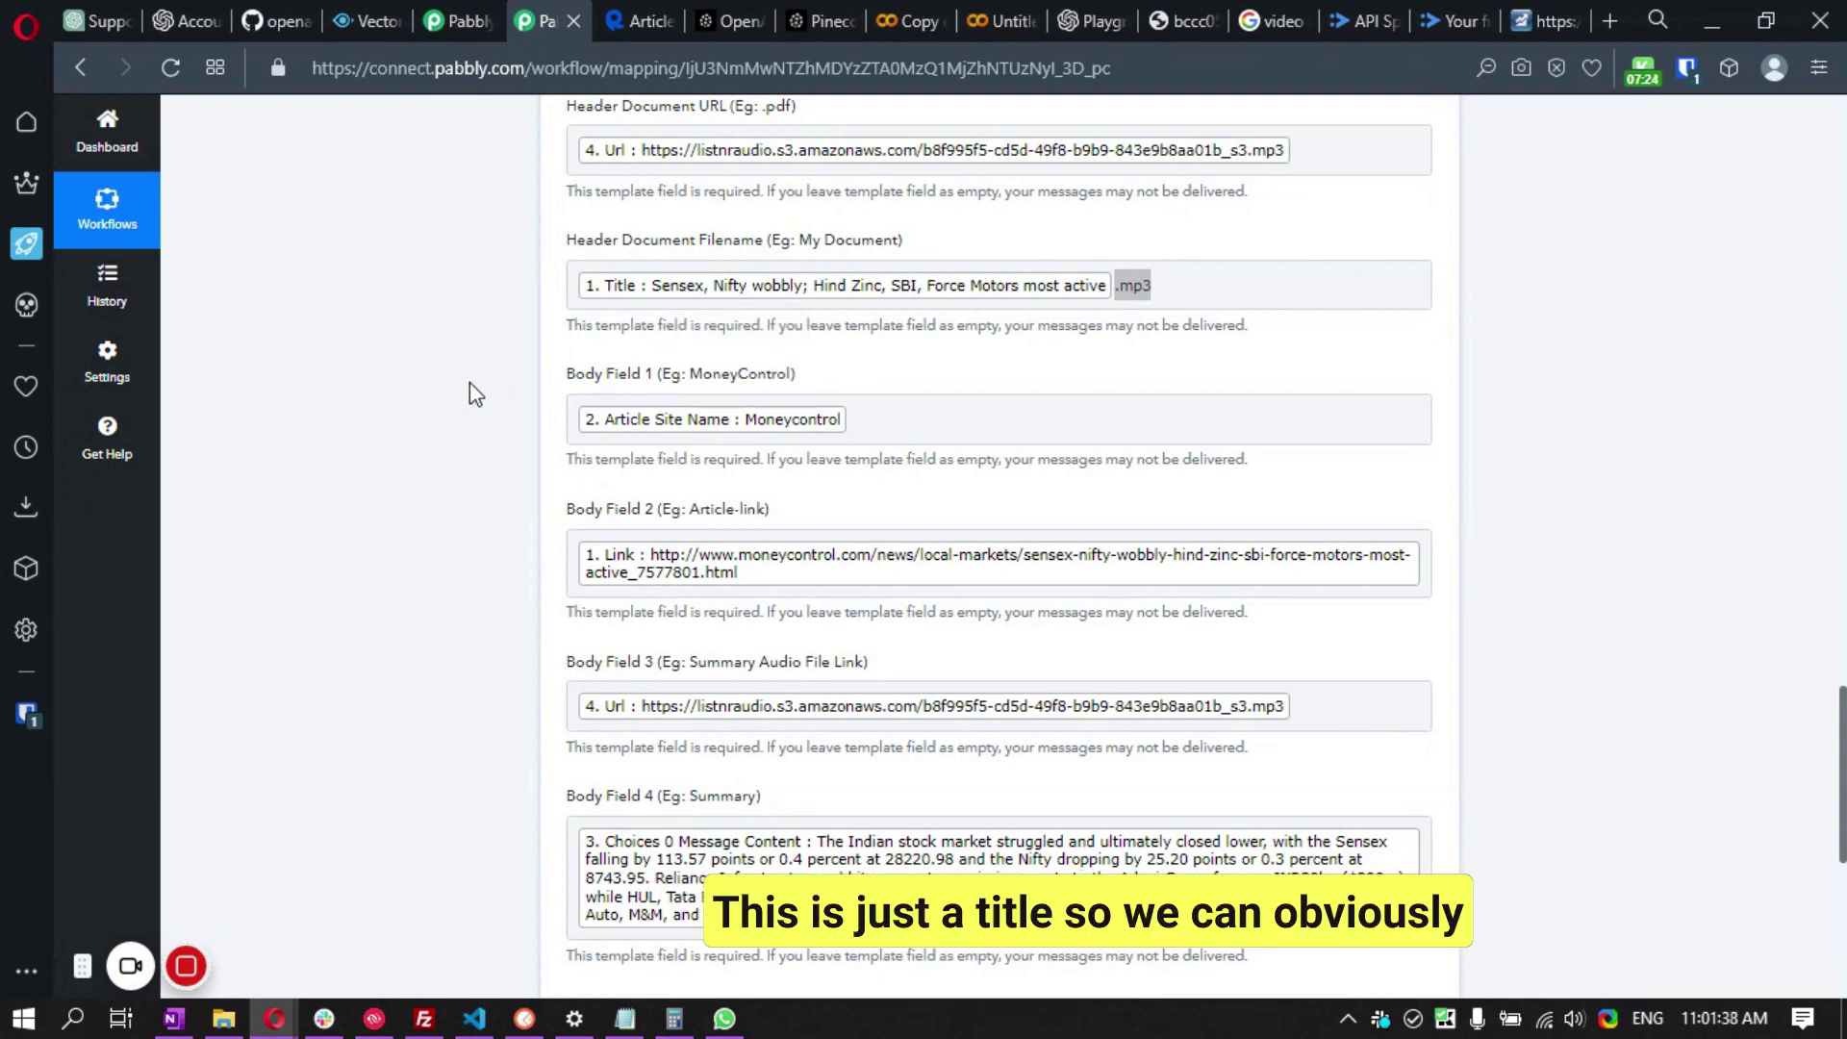
pyautogui.click(21, 304)
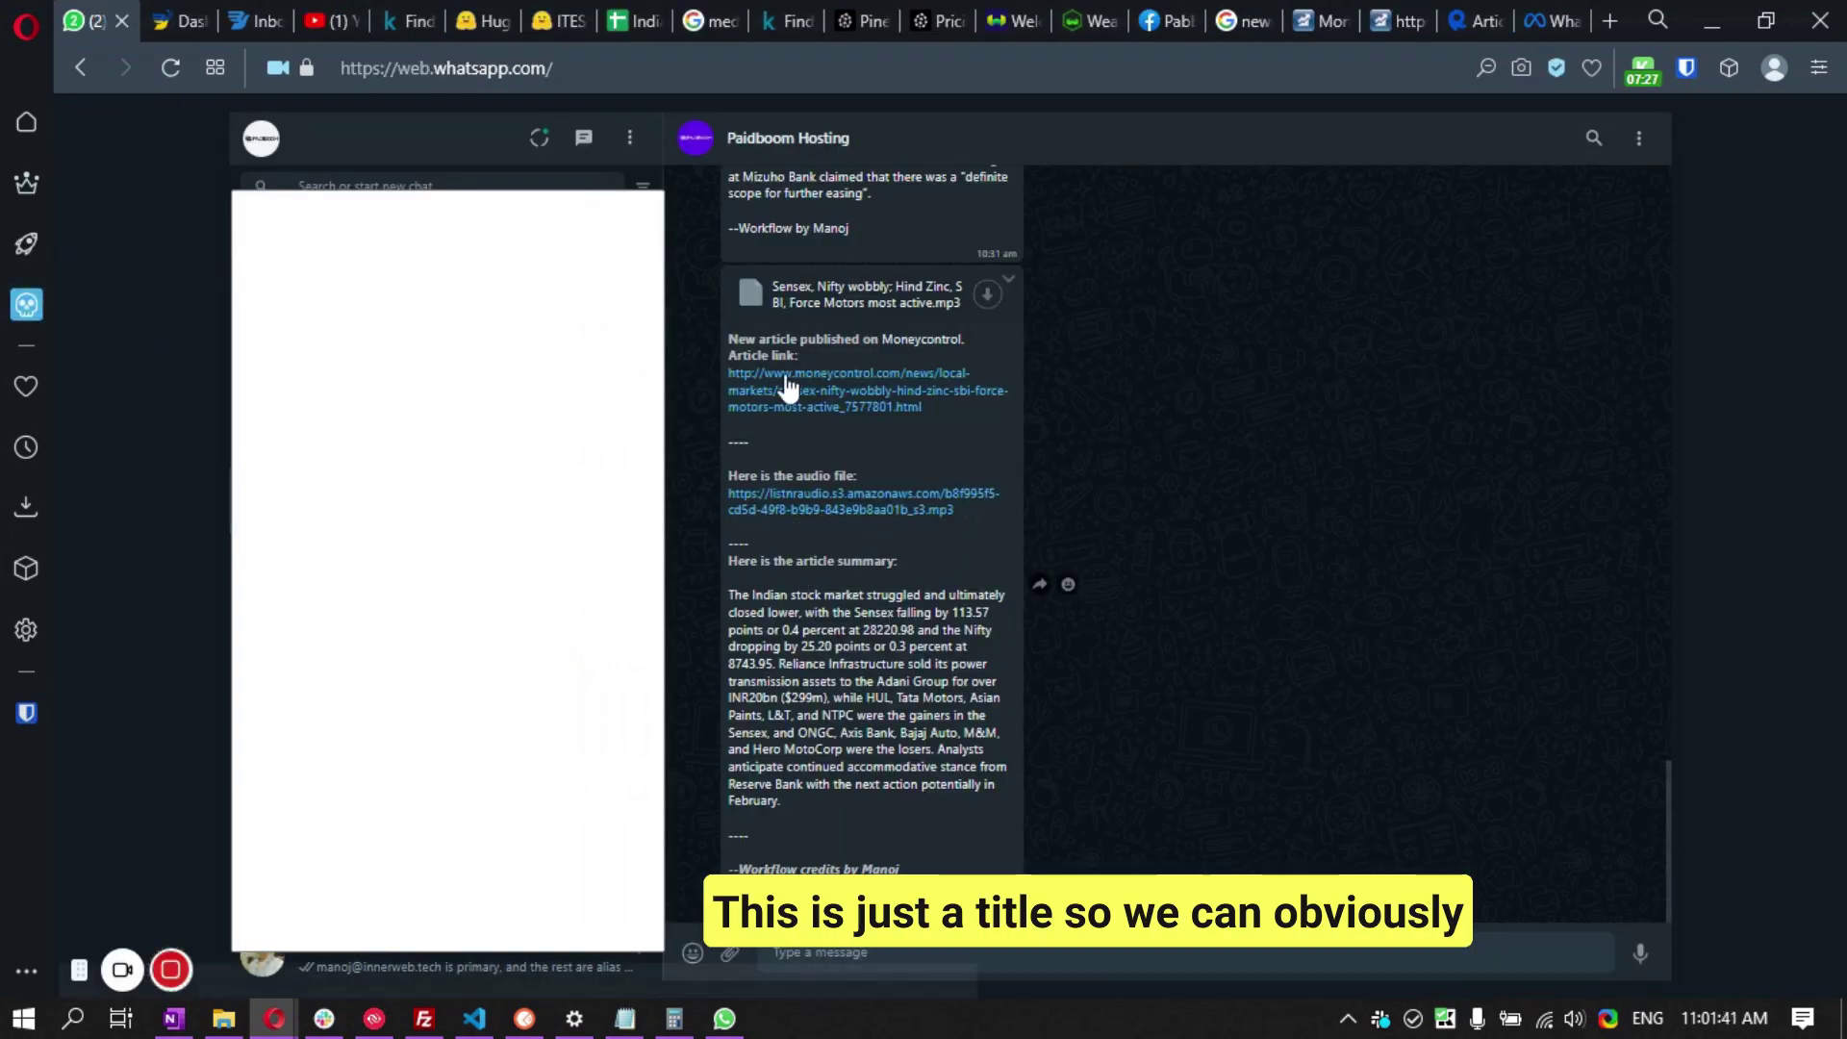
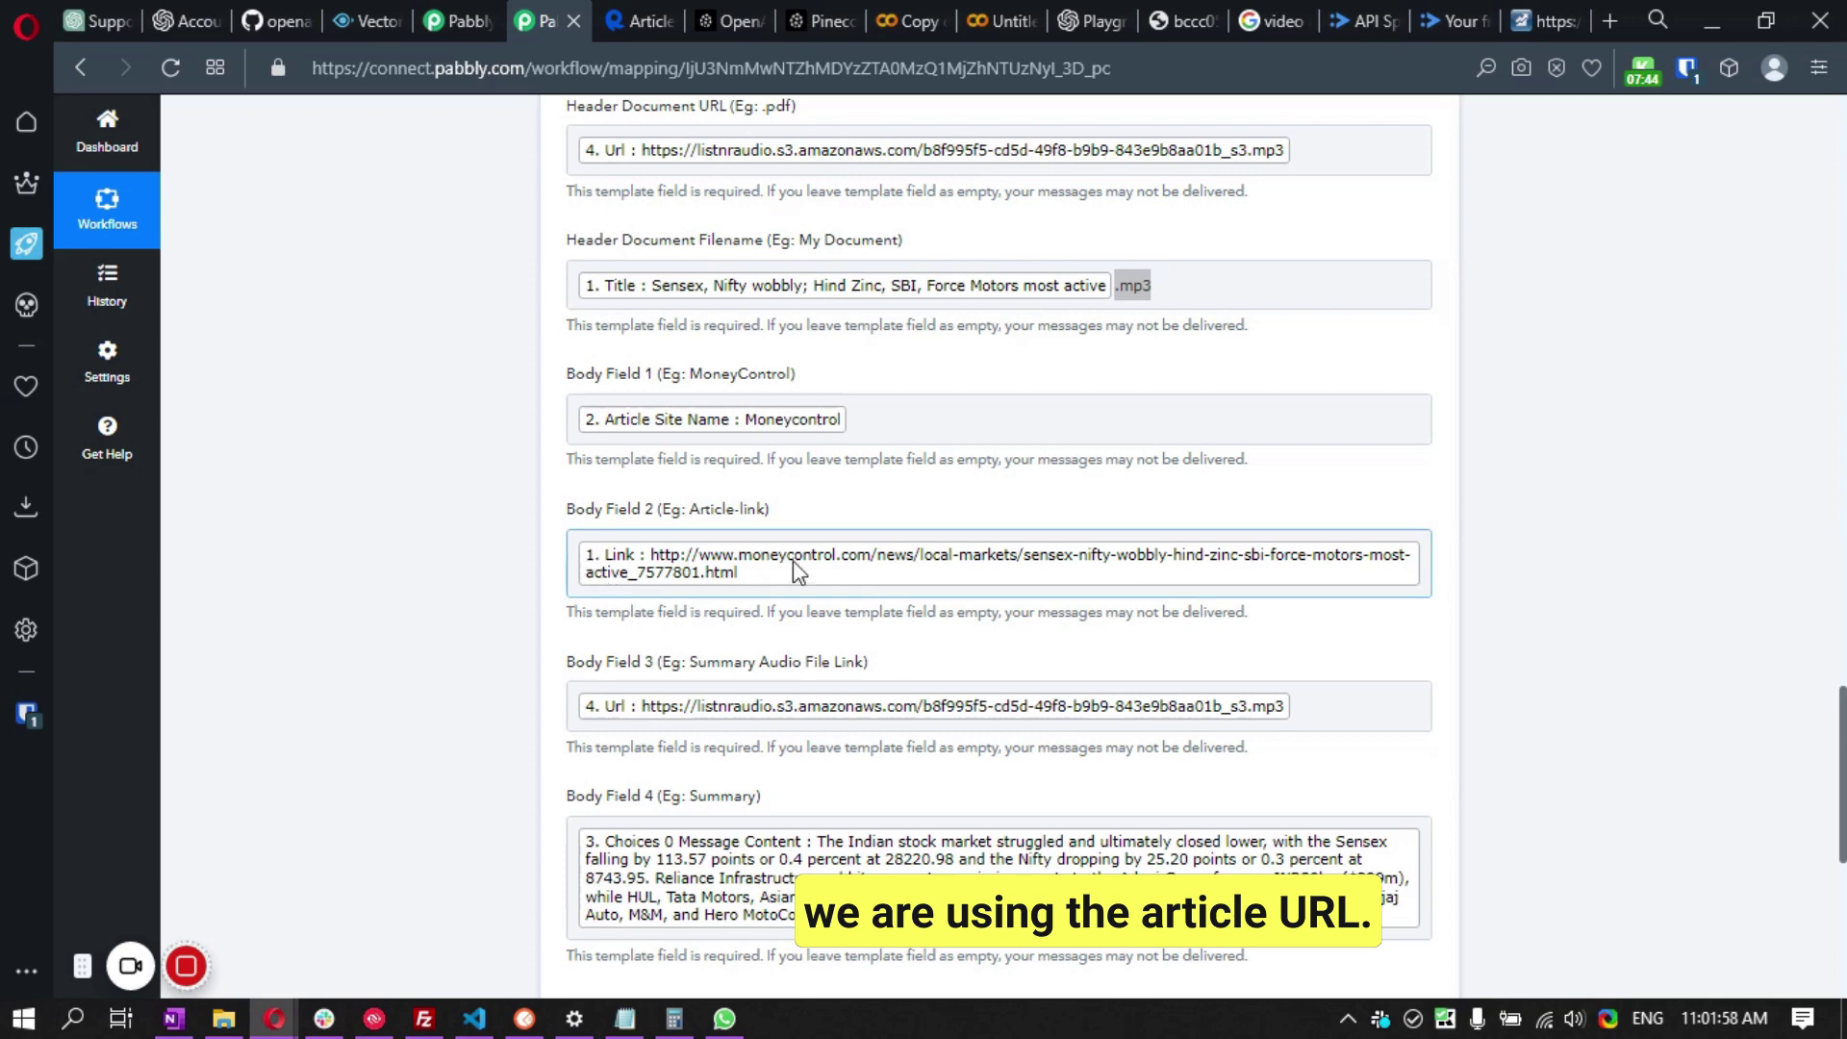
pyautogui.click(26, 304)
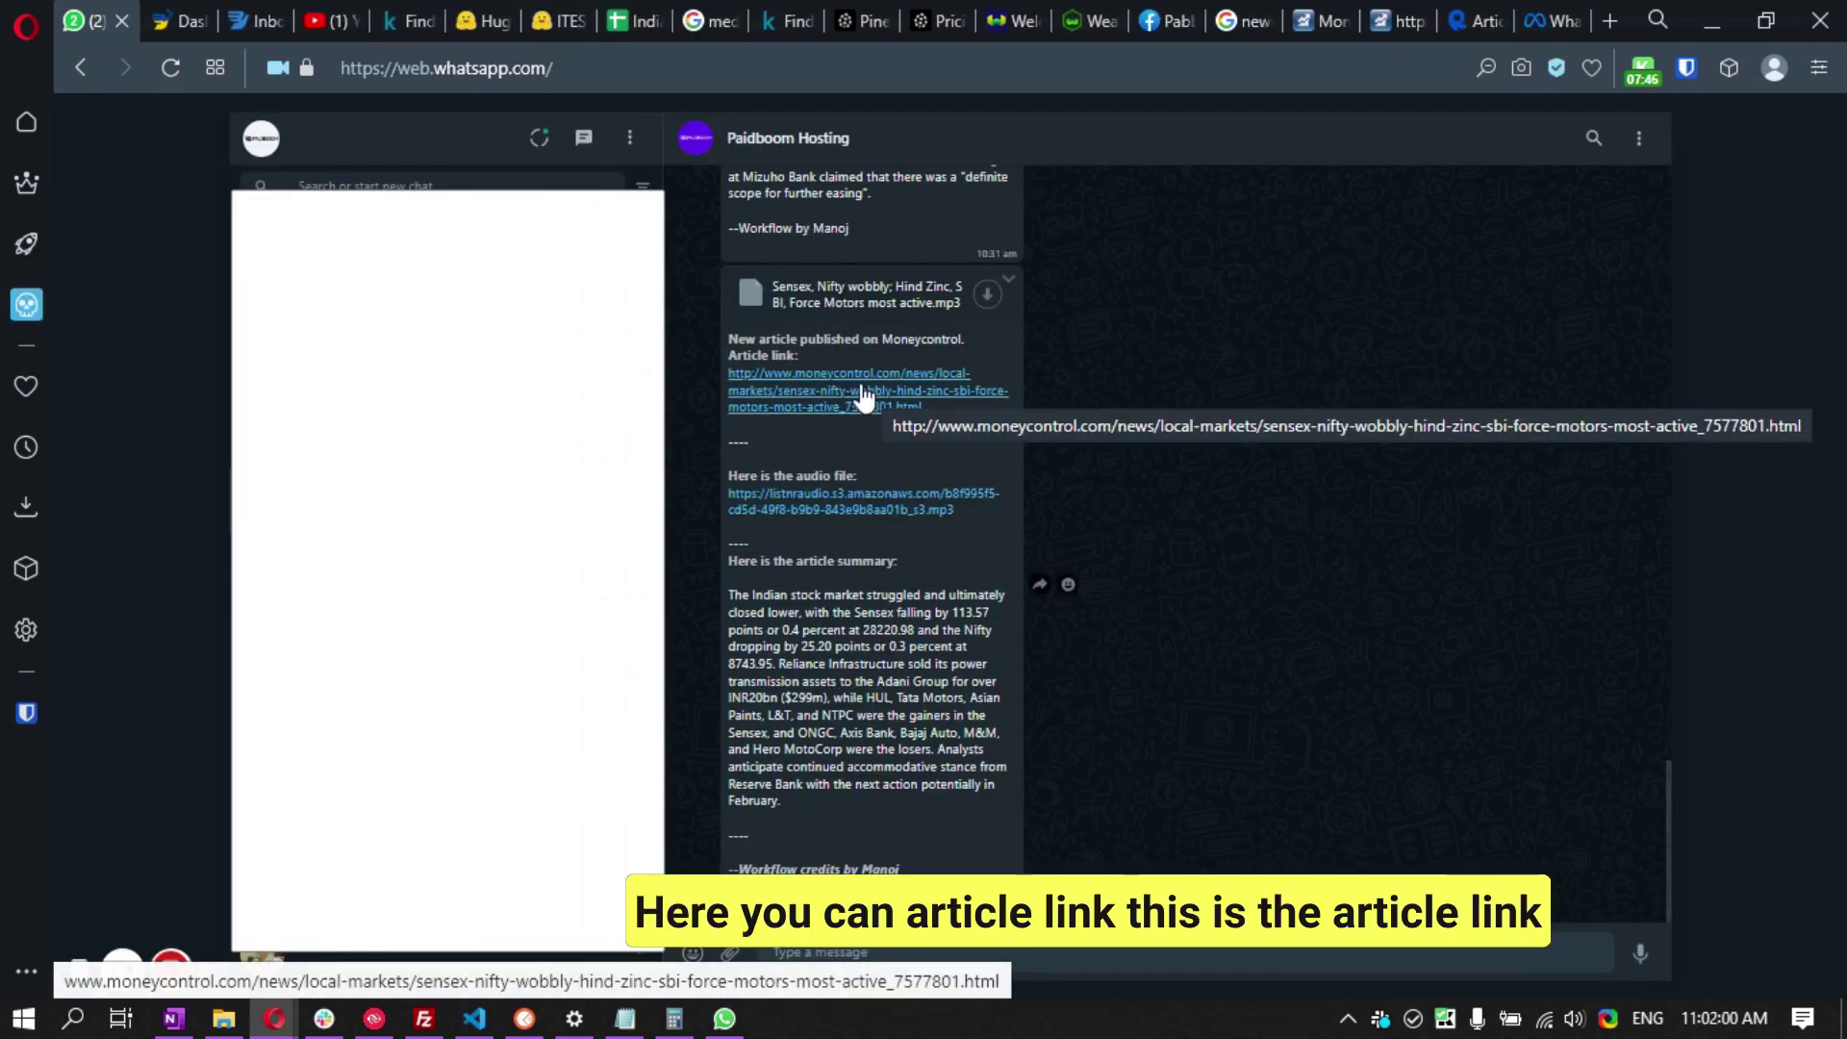
pyautogui.moveTo(732, 353); pyautogui.dragTo(801, 356)
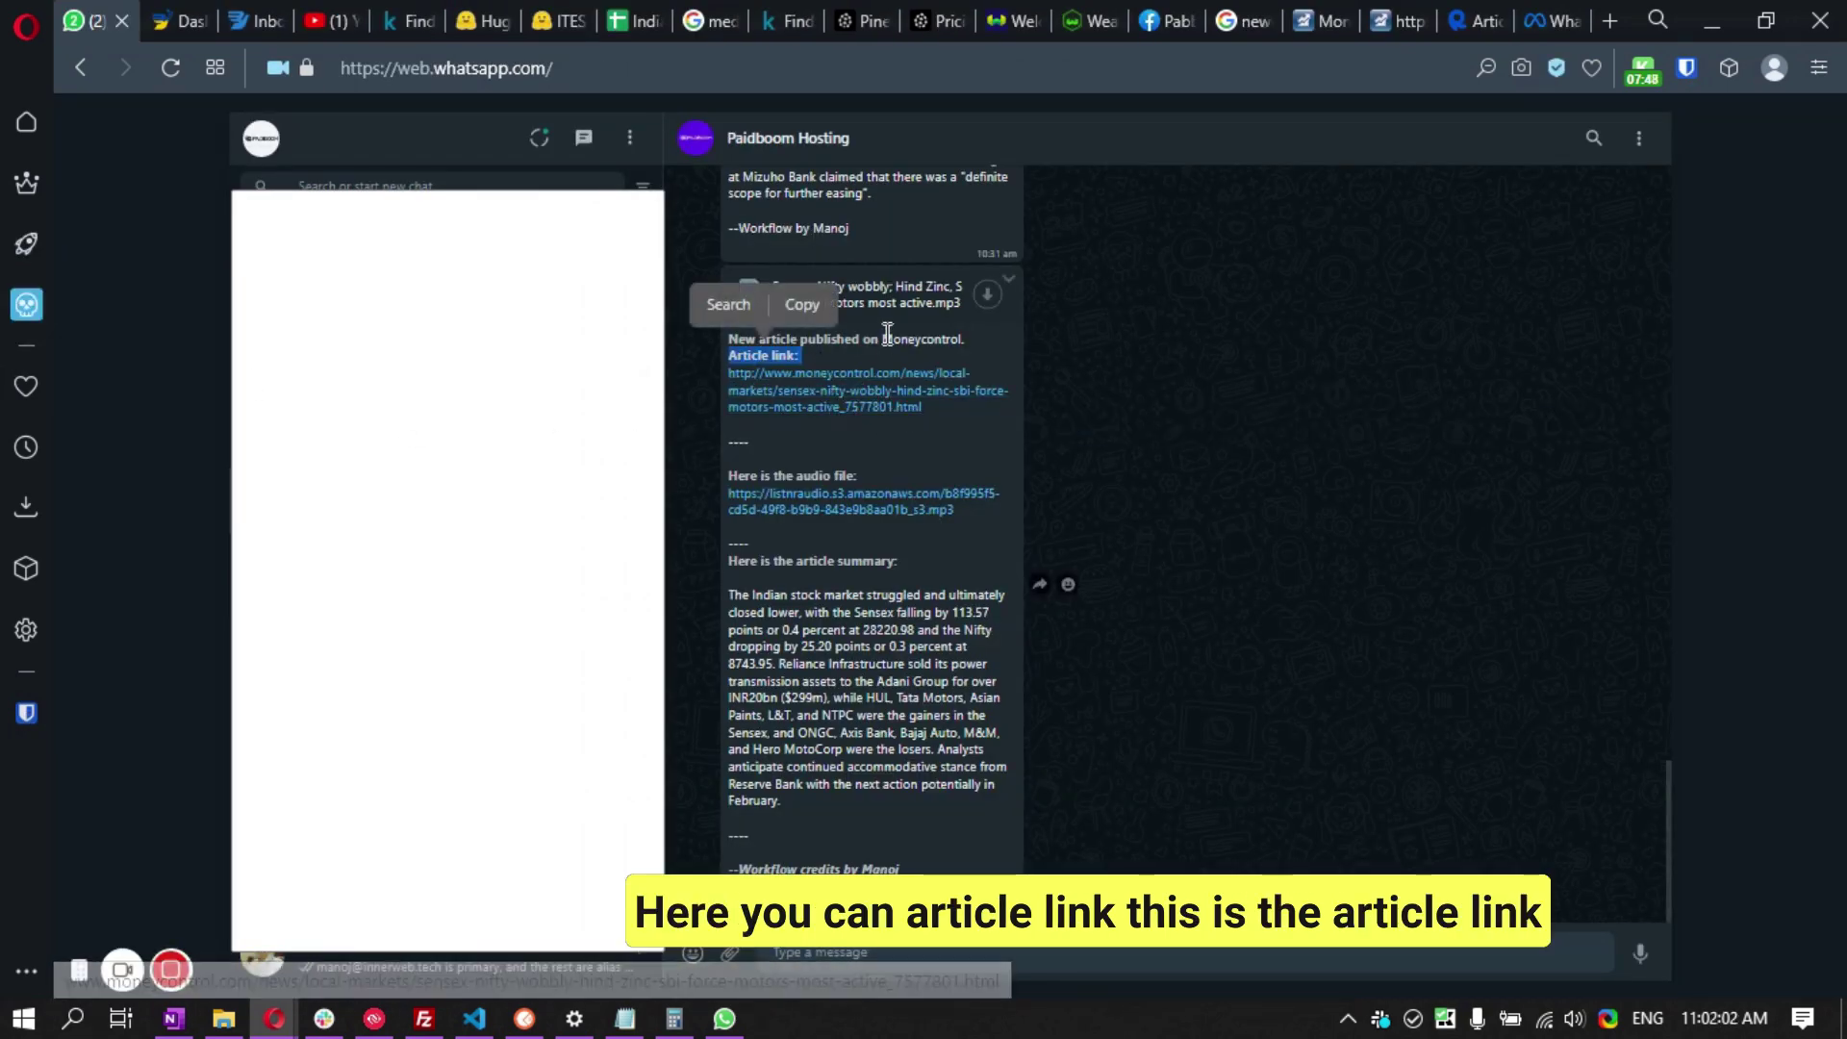
# - Return to the Pabbly Connect workflow to examine Body Field 3's Summary Audio File Link, and check the matching audio link in WhatsApp Web
pyautogui.click(26, 243)
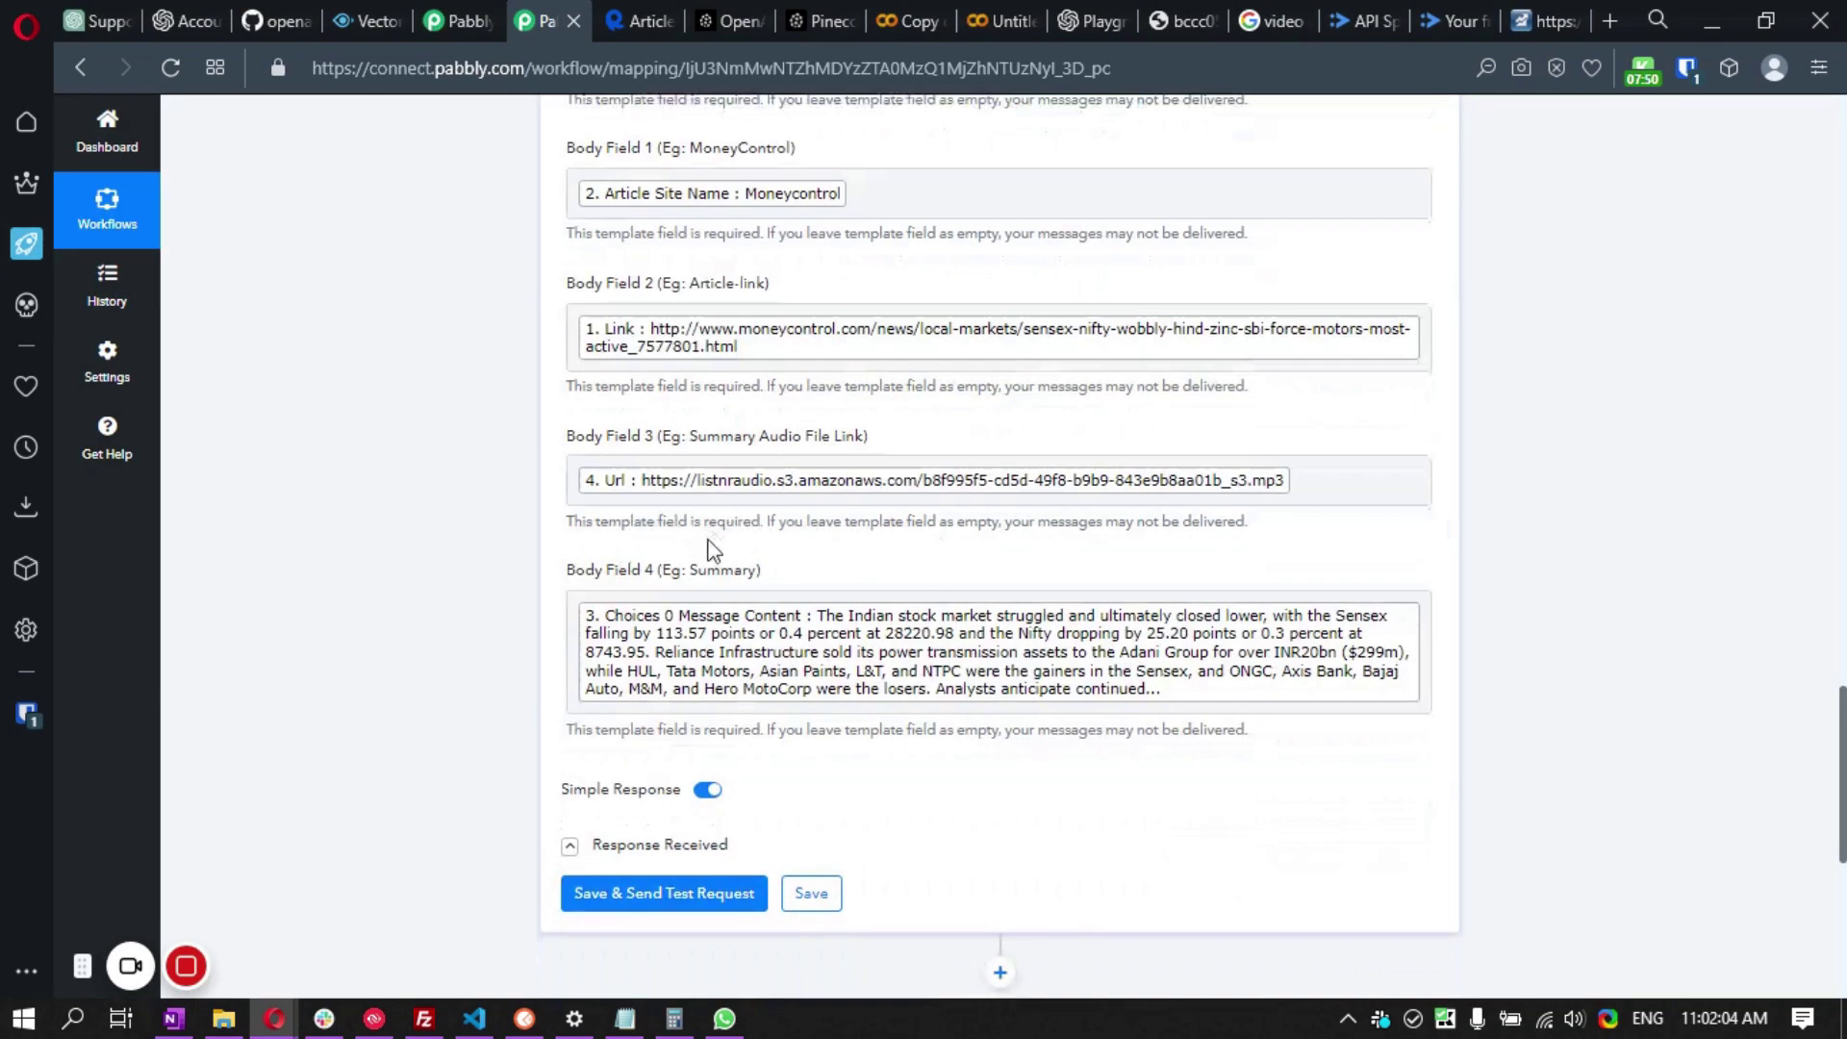
pyautogui.moveTo(689, 440); pyautogui.dragTo(932, 445)
pyautogui.click(423, 439)
pyautogui.click(26, 305)
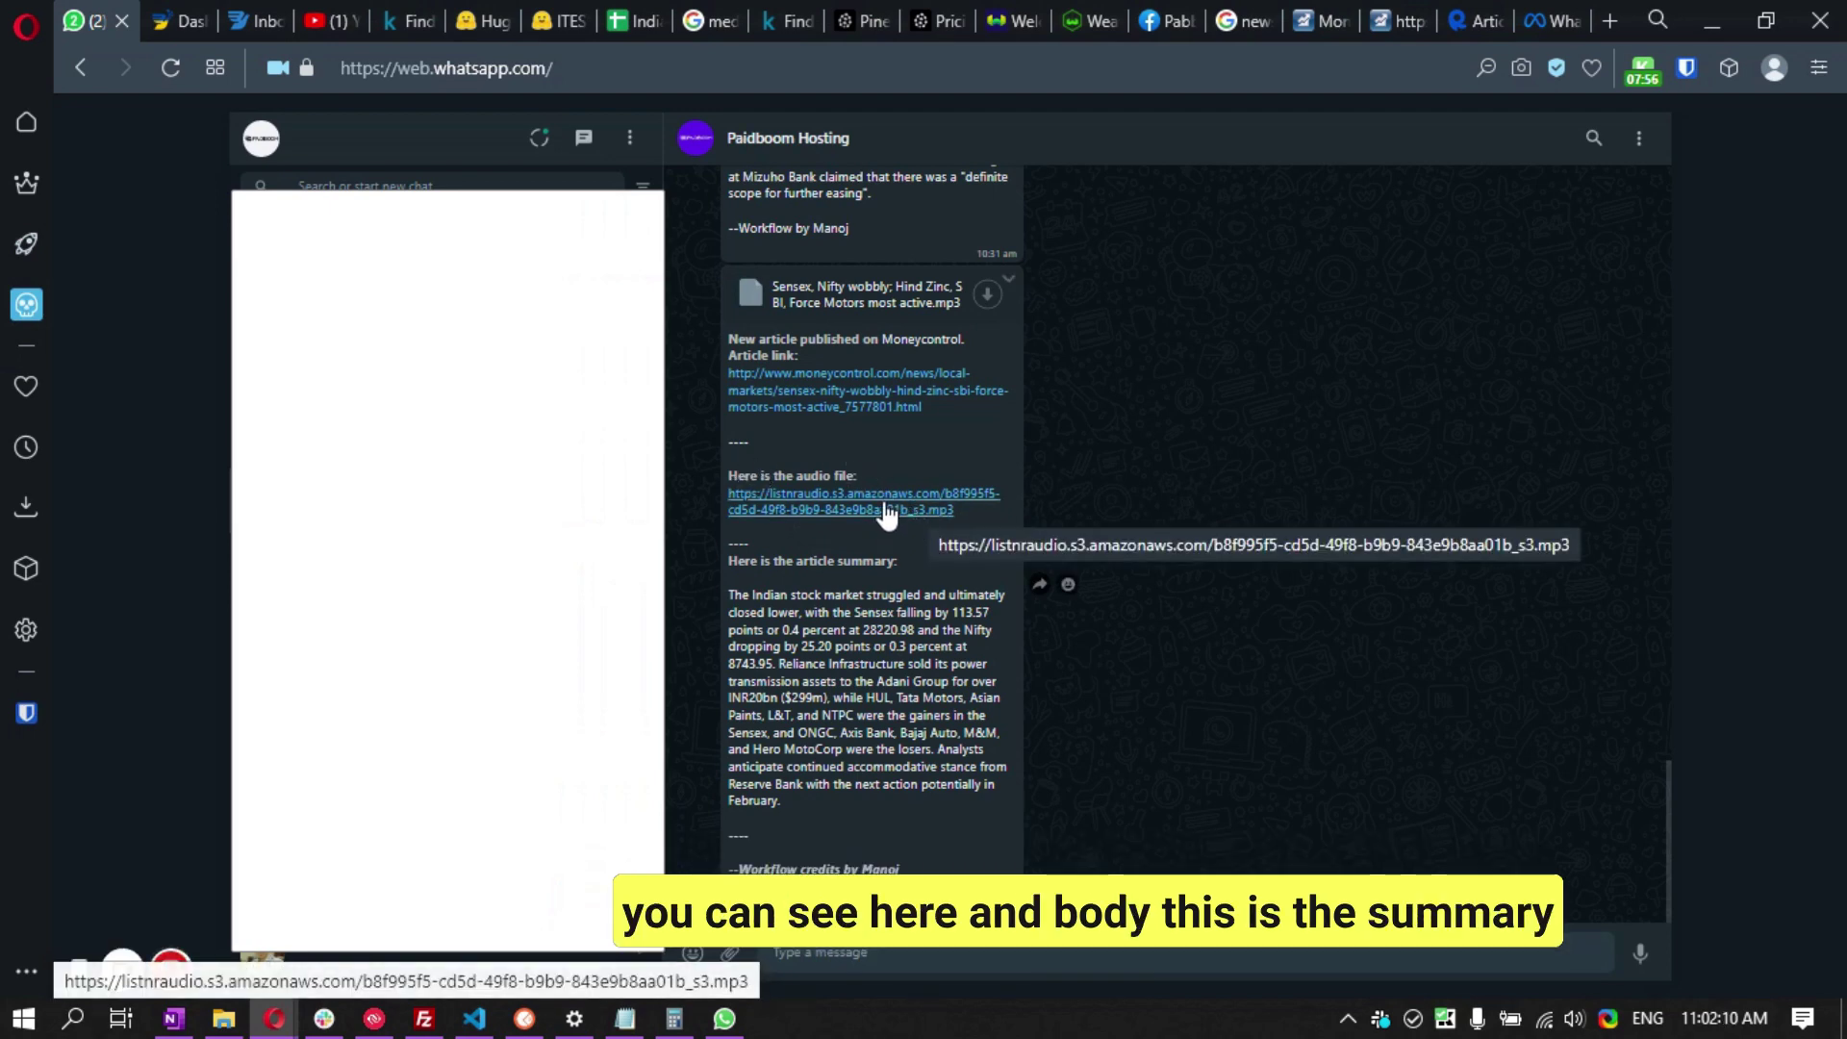
# - Examine the ChatGPT content mapped to Body Field 4 in Pabbly Connect, and compare it with the article summary in the WhatsApp Web message
pyautogui.click(26, 248)
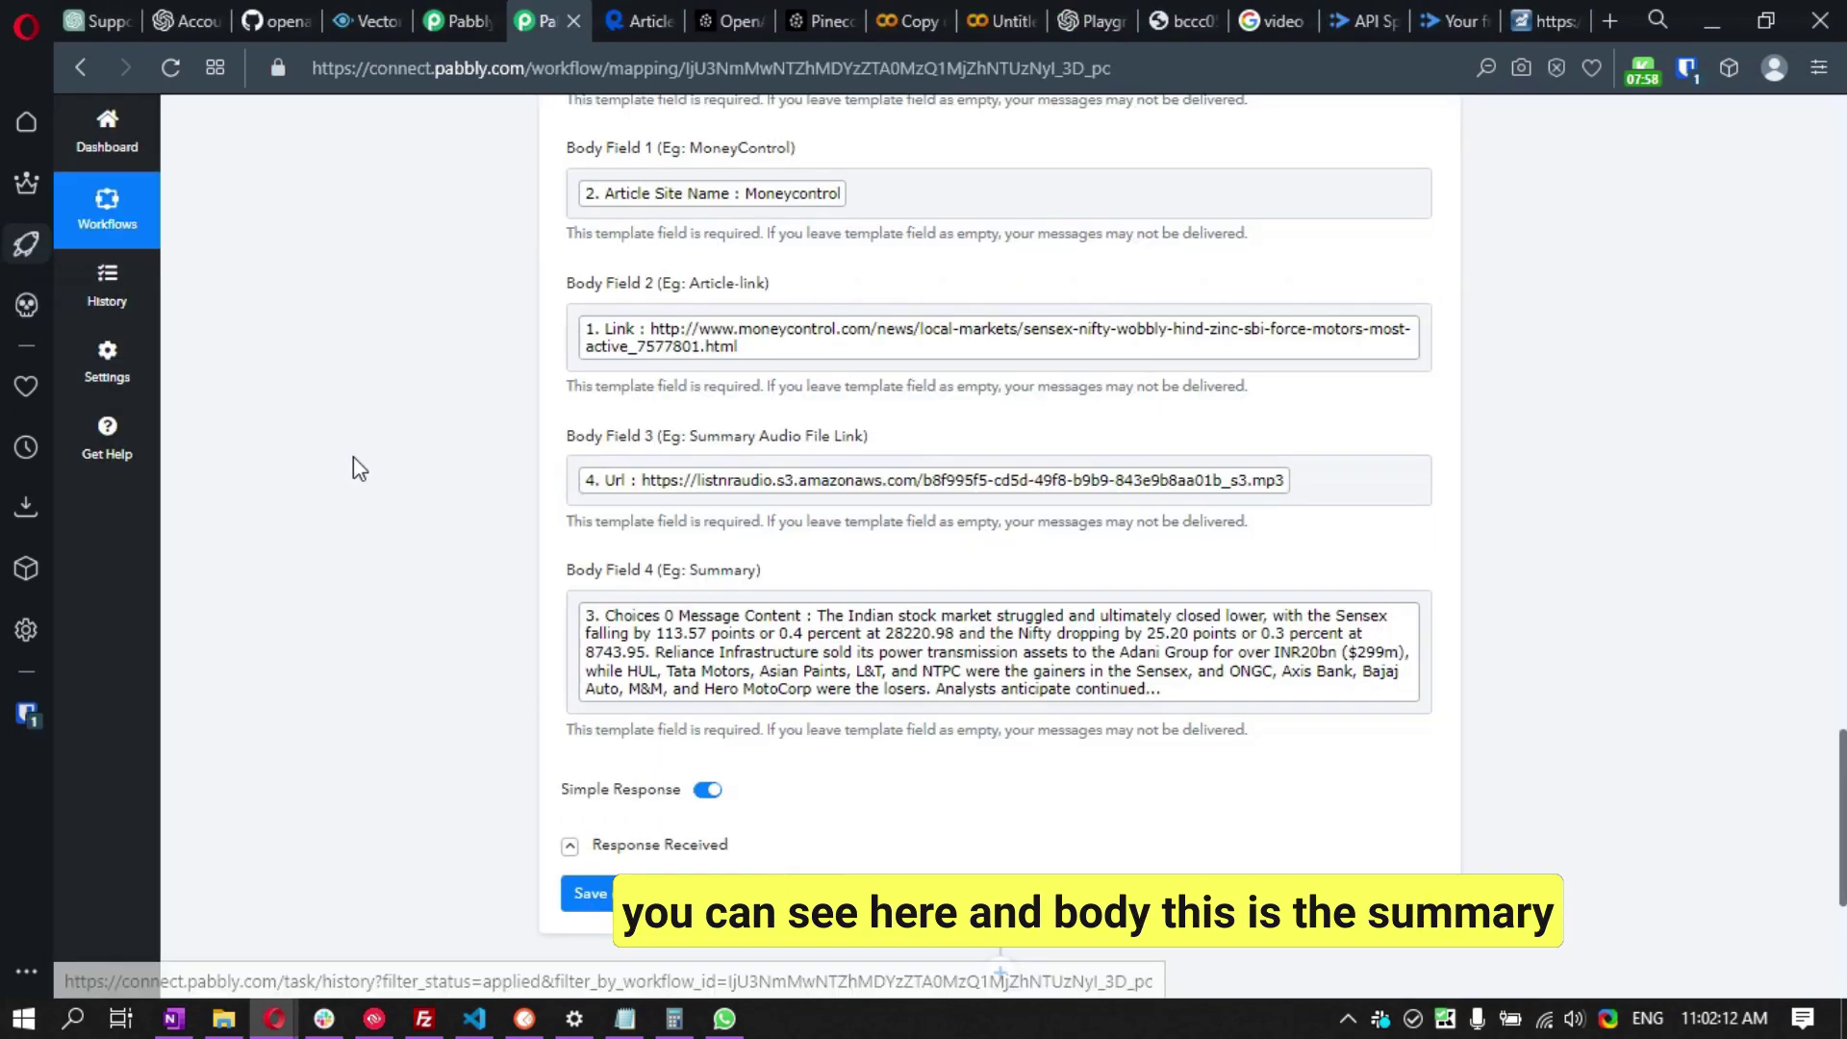
pyautogui.scroll(-9, 487, 508)
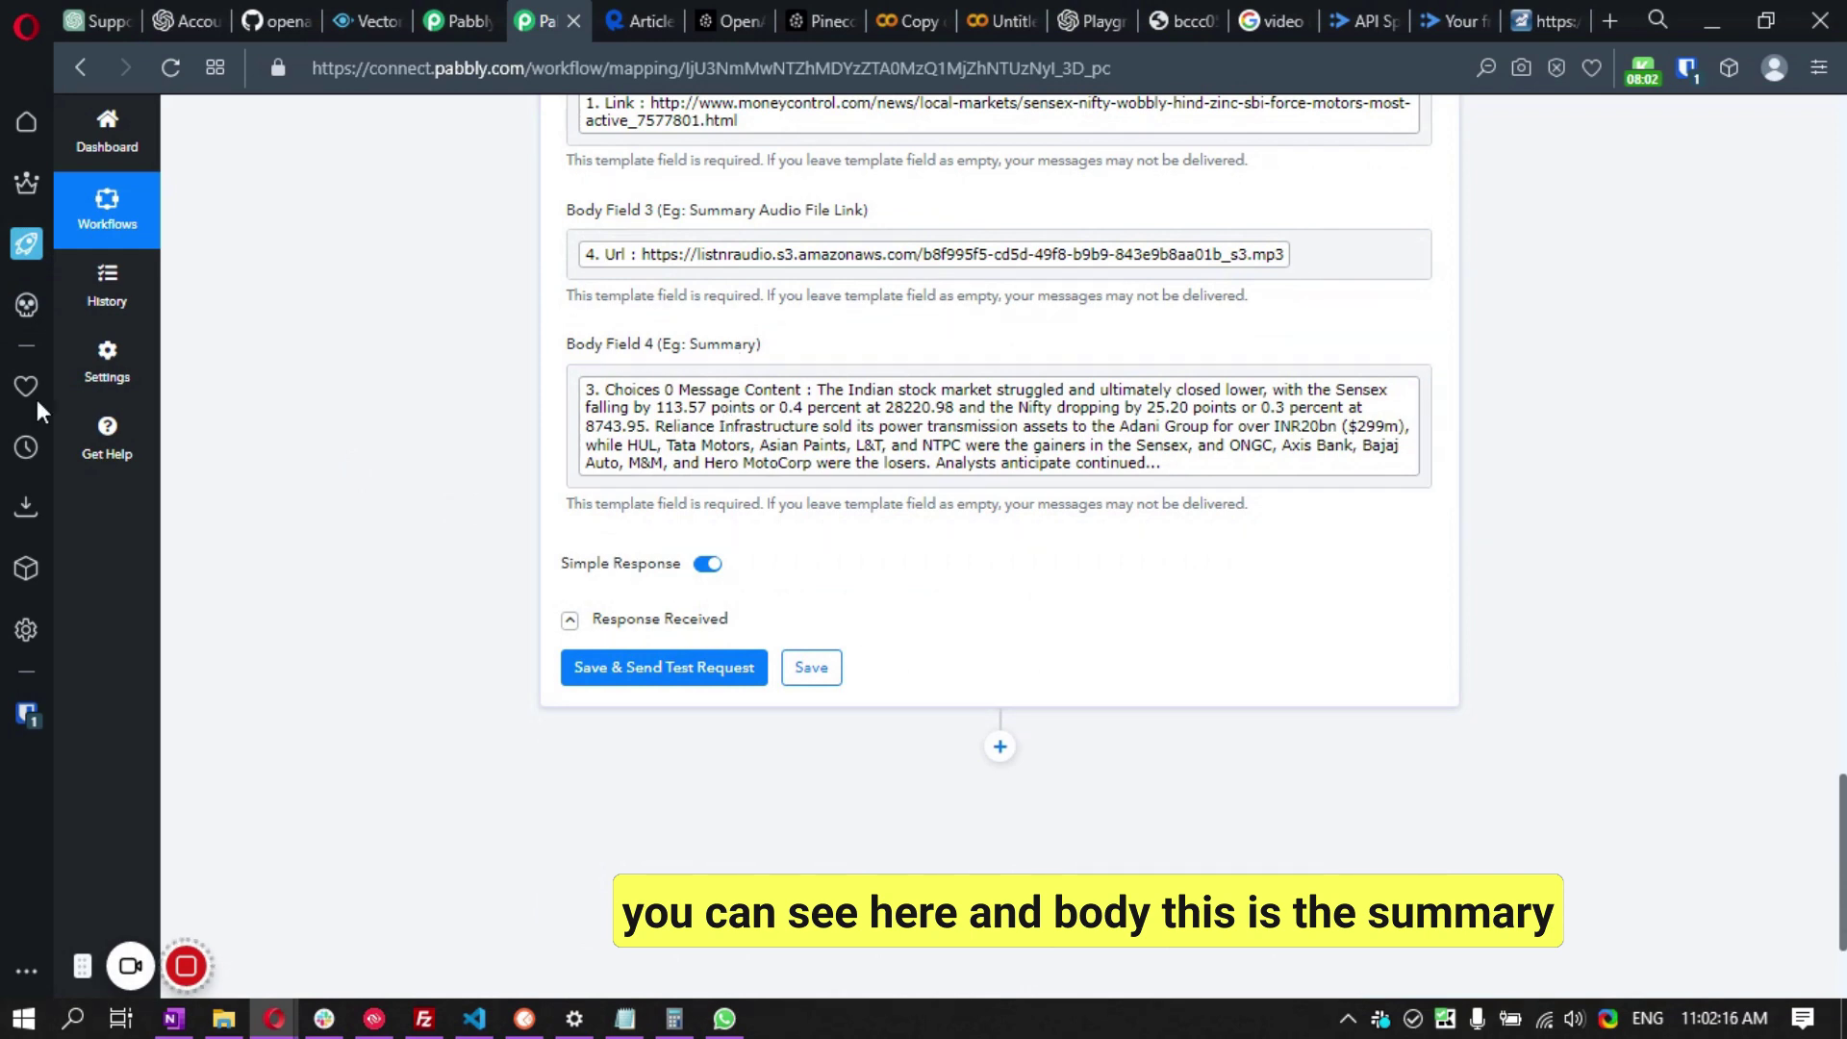
pyautogui.click(26, 304)
pyautogui.moveTo(782, 802); pyautogui.dragTo(728, 592)
pyautogui.click(799, 816)
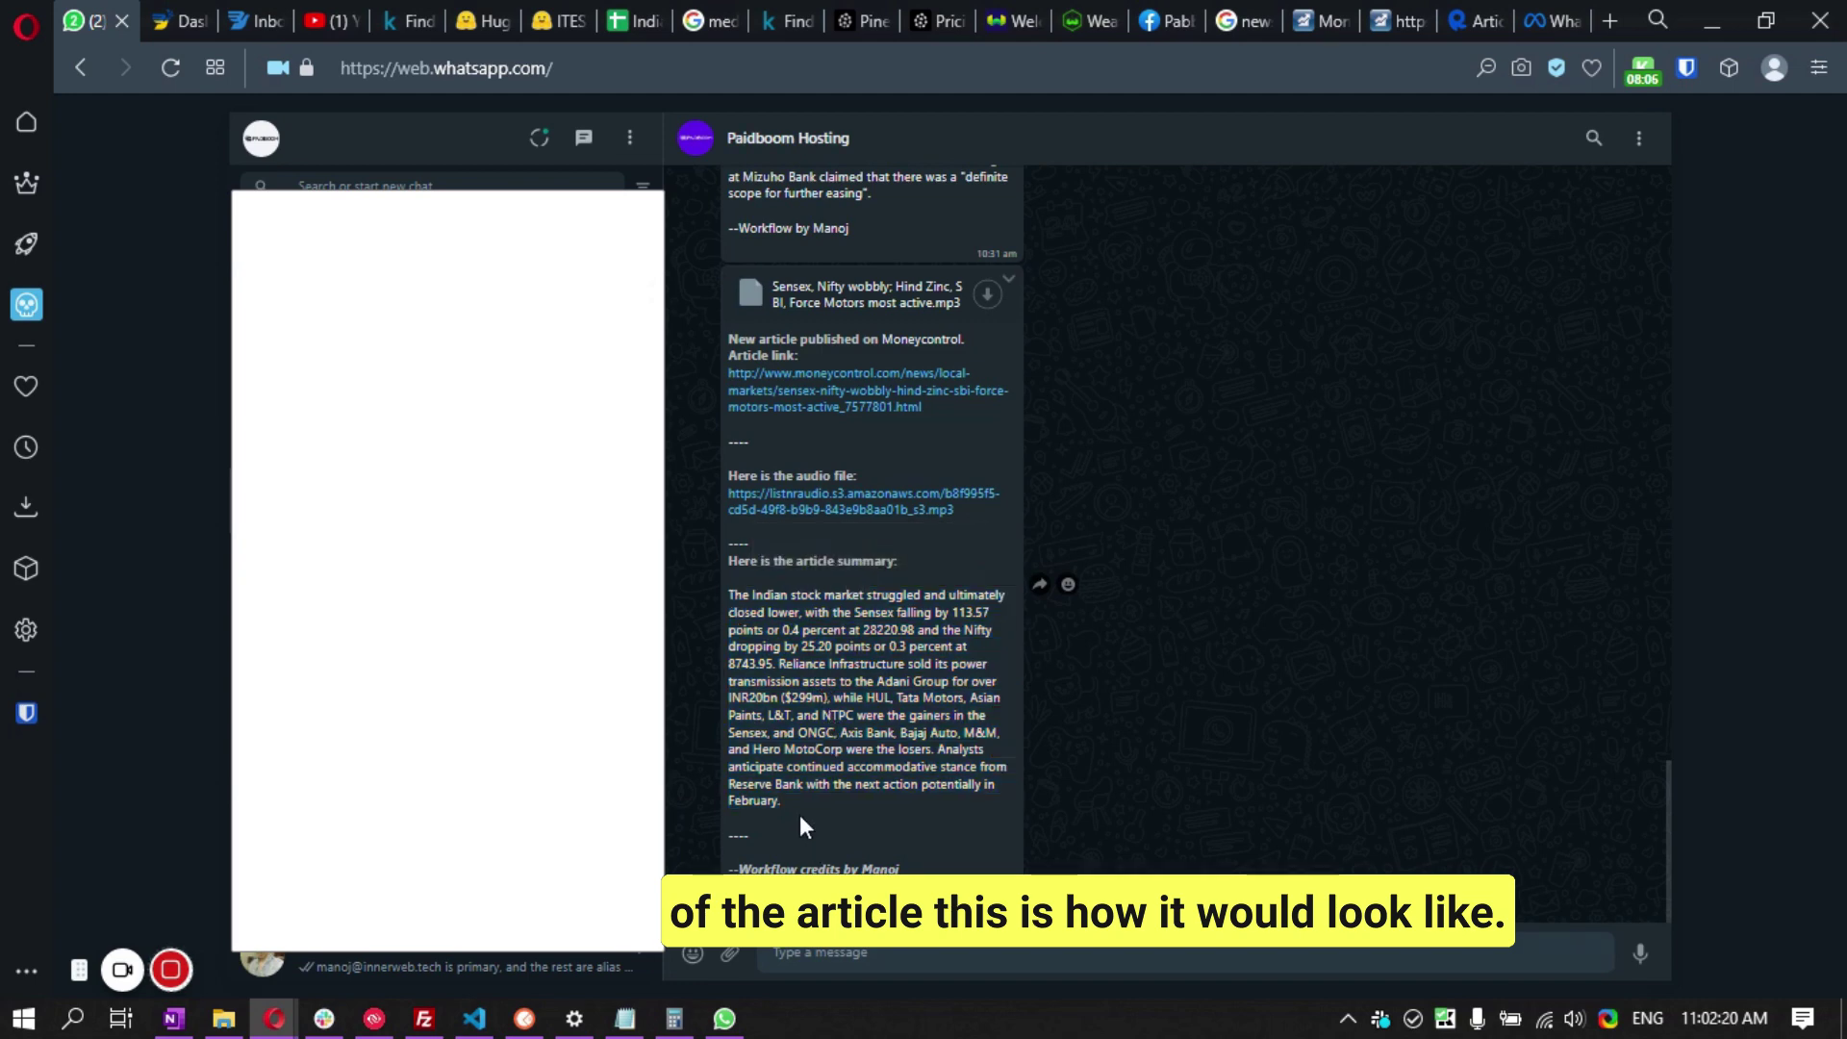
# - Switch back to Pabbly Connect and expand the WhatsApp action's received response to view its returned values
pyautogui.click(27, 246)
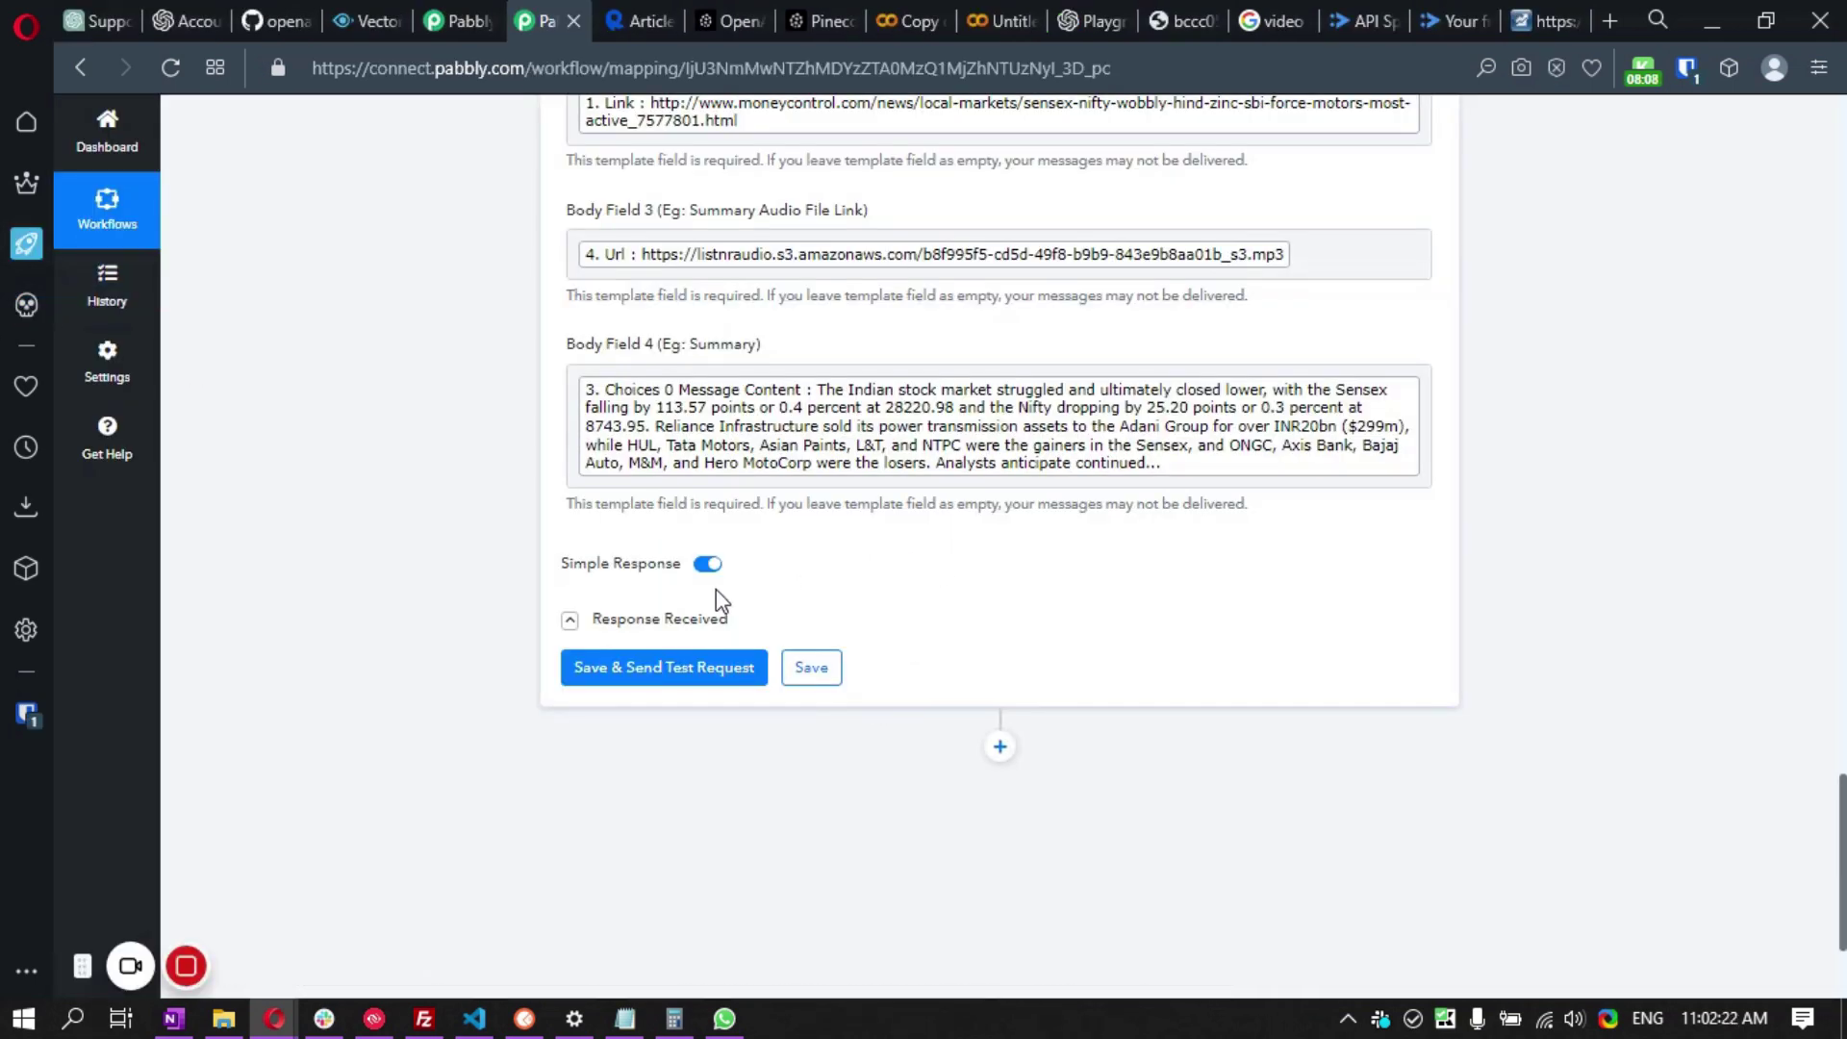
pyautogui.click(654, 617)
pyautogui.scroll(-2, 441, 809)
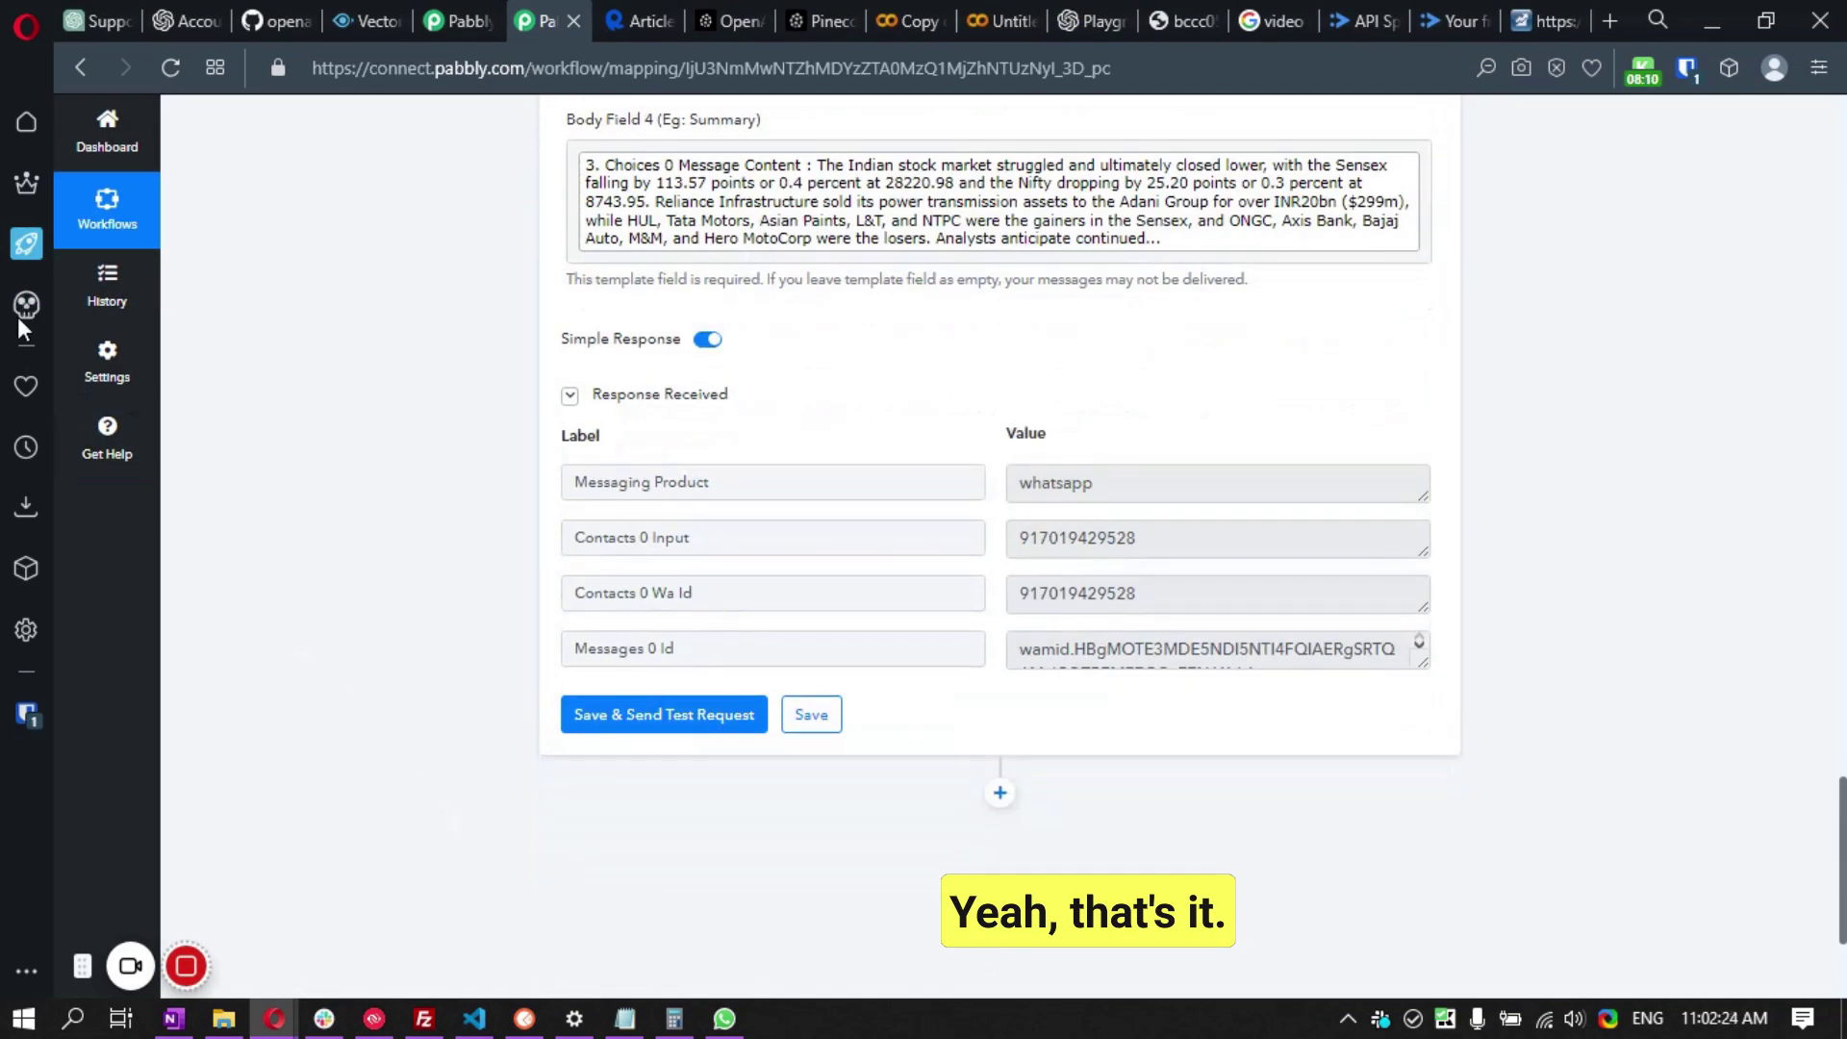
# - Collapse the Article Data Extraction and WhatsApp Cloud API actions to view the RSS Feed workflow's overall sequence
pyautogui.scroll(10, 586, 671)
pyautogui.scroll(15, 586, 671)
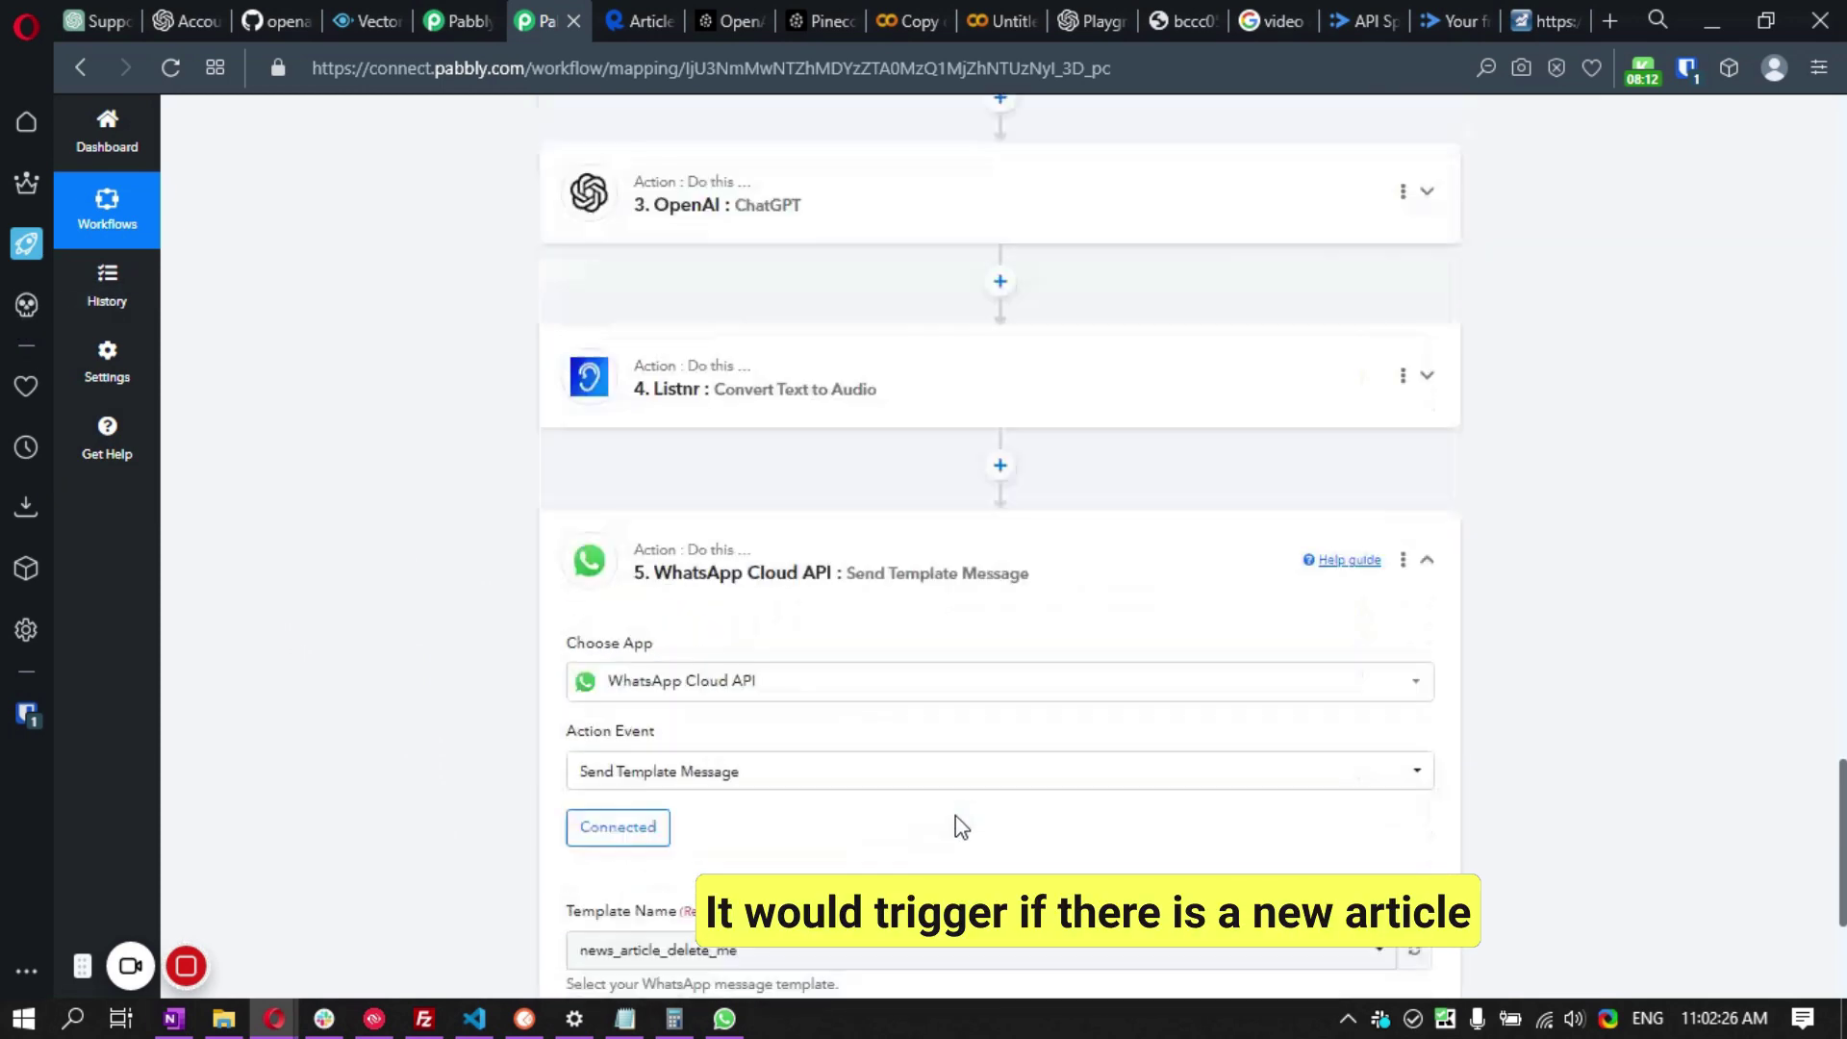
pyautogui.scroll(10, 388, 652)
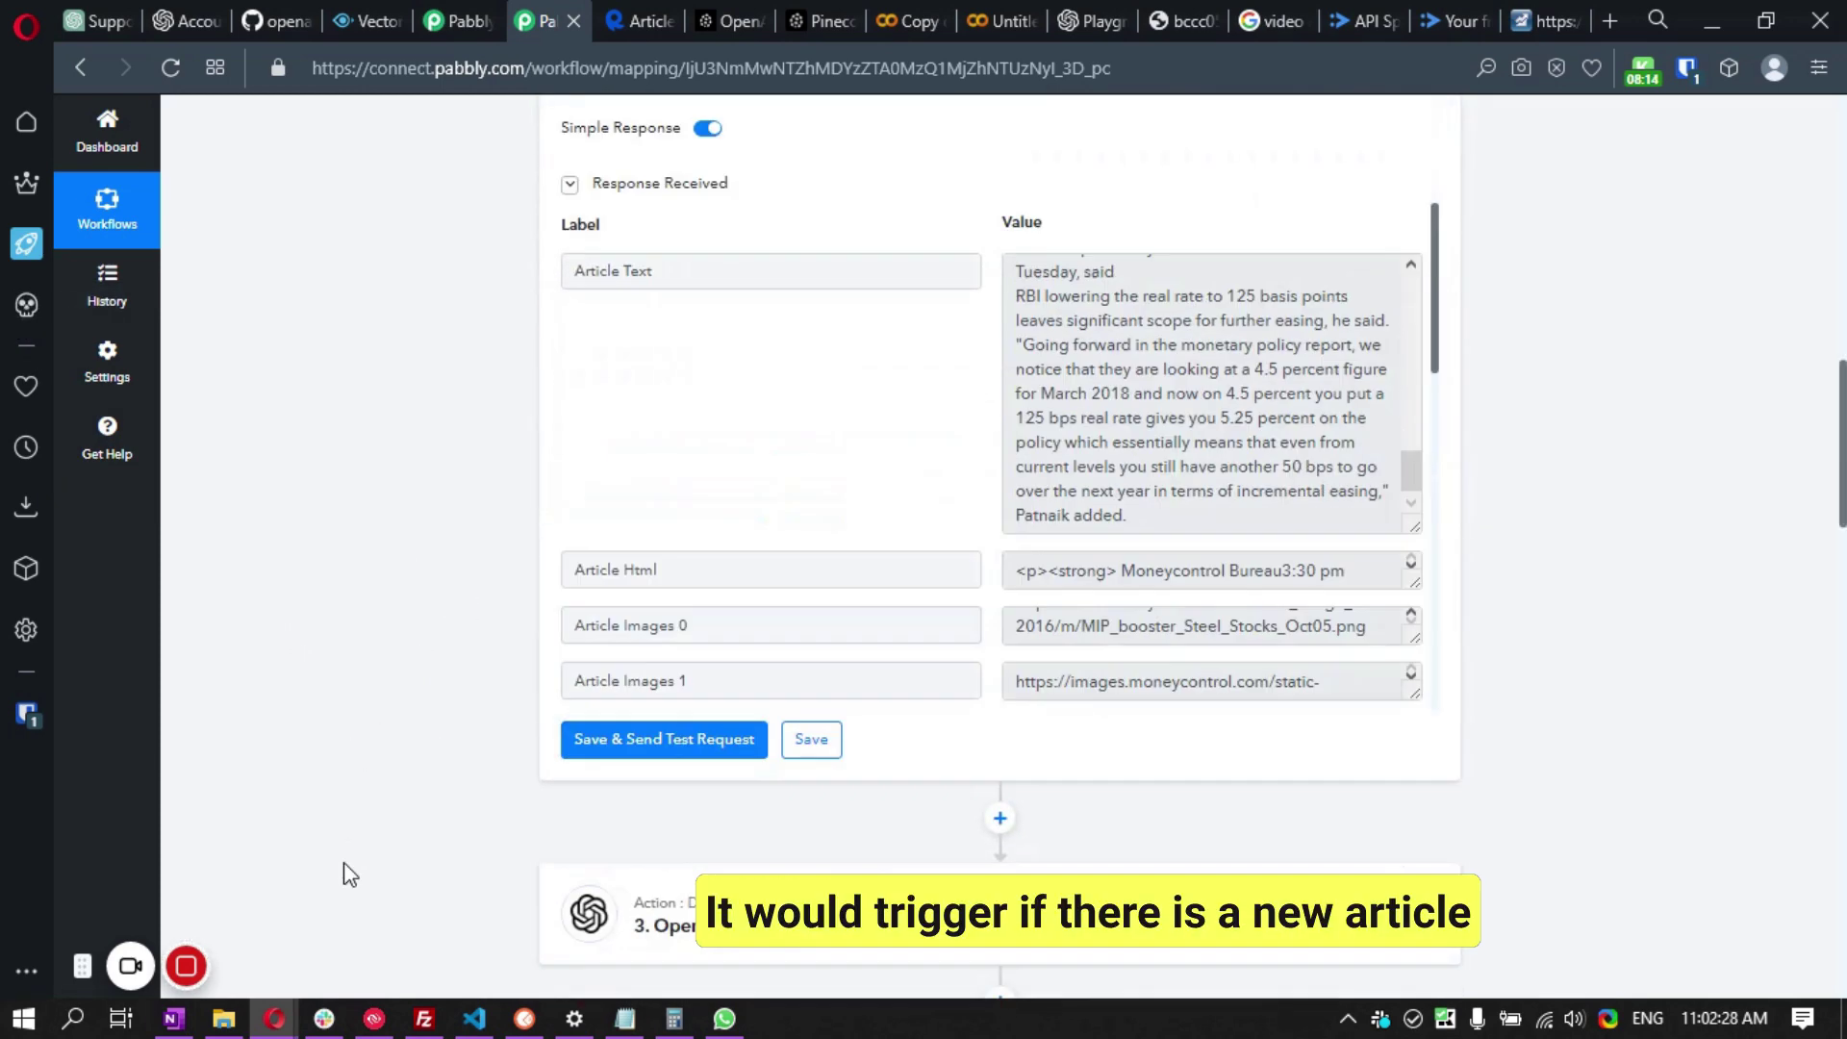
pyautogui.click(701, 371)
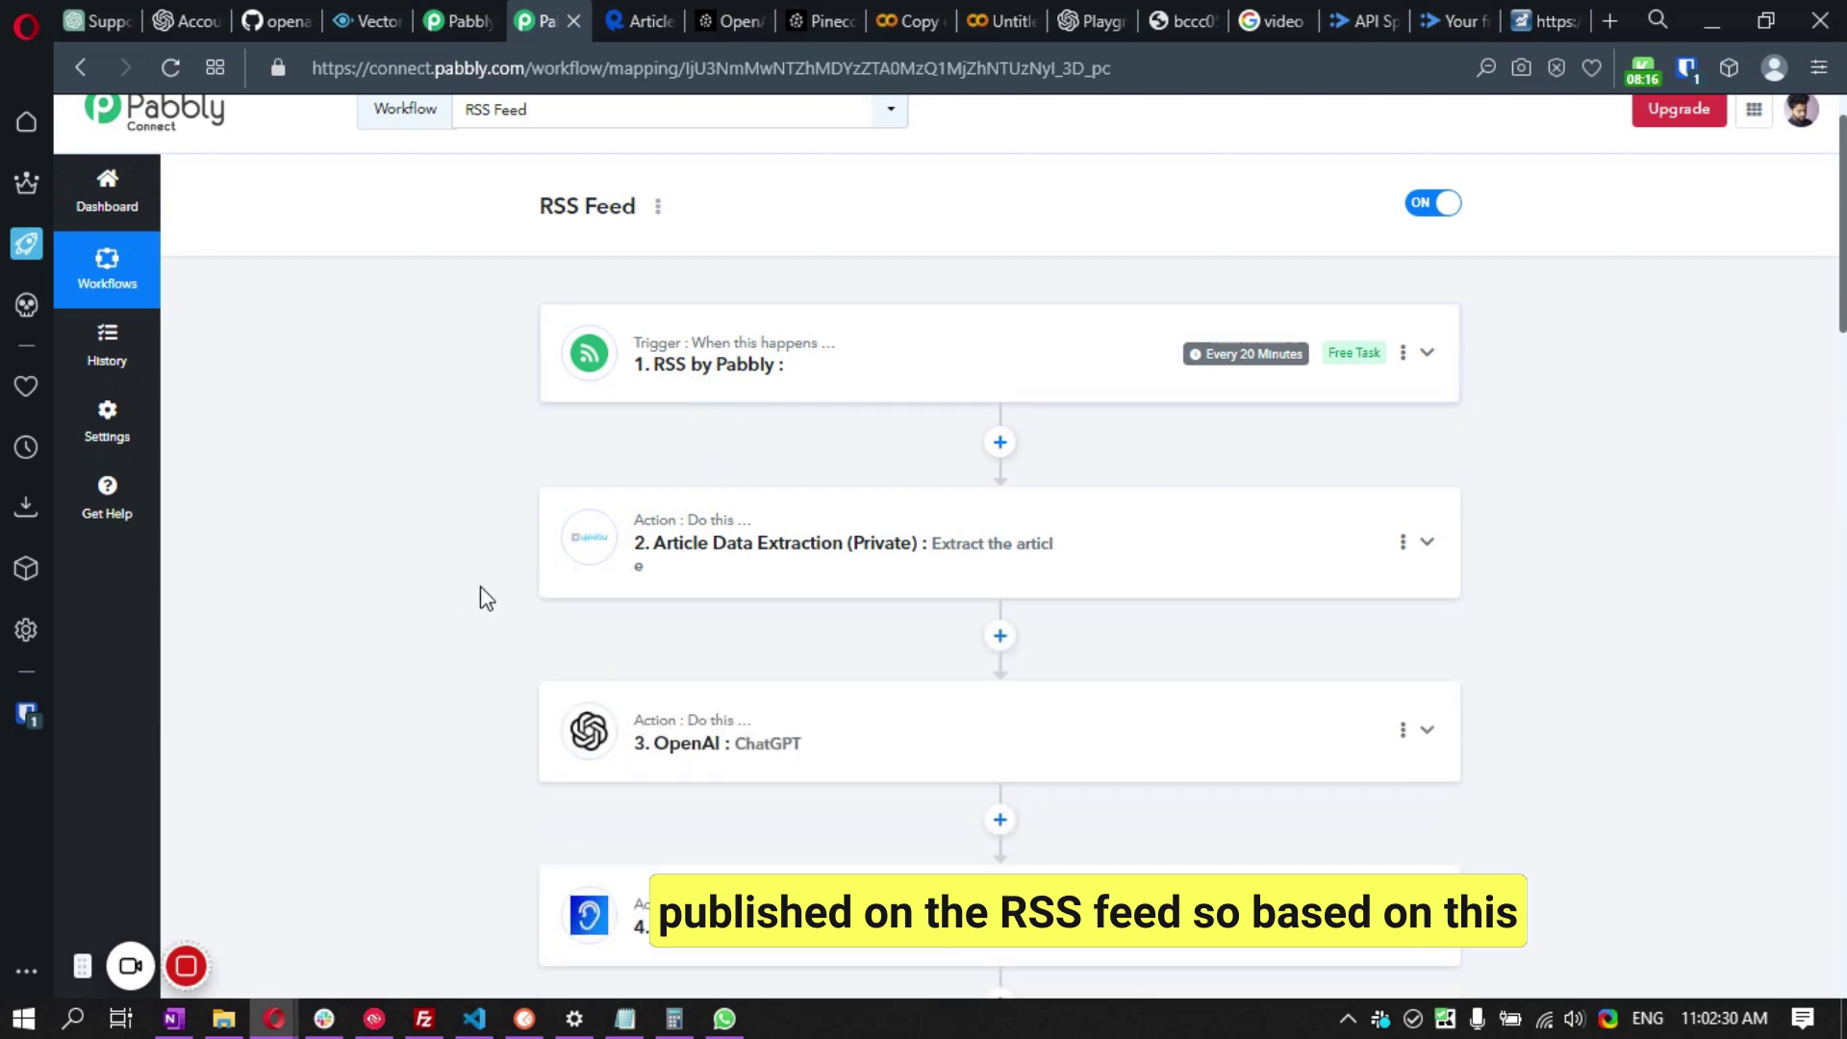
pyautogui.scroll(-8, 442, 590)
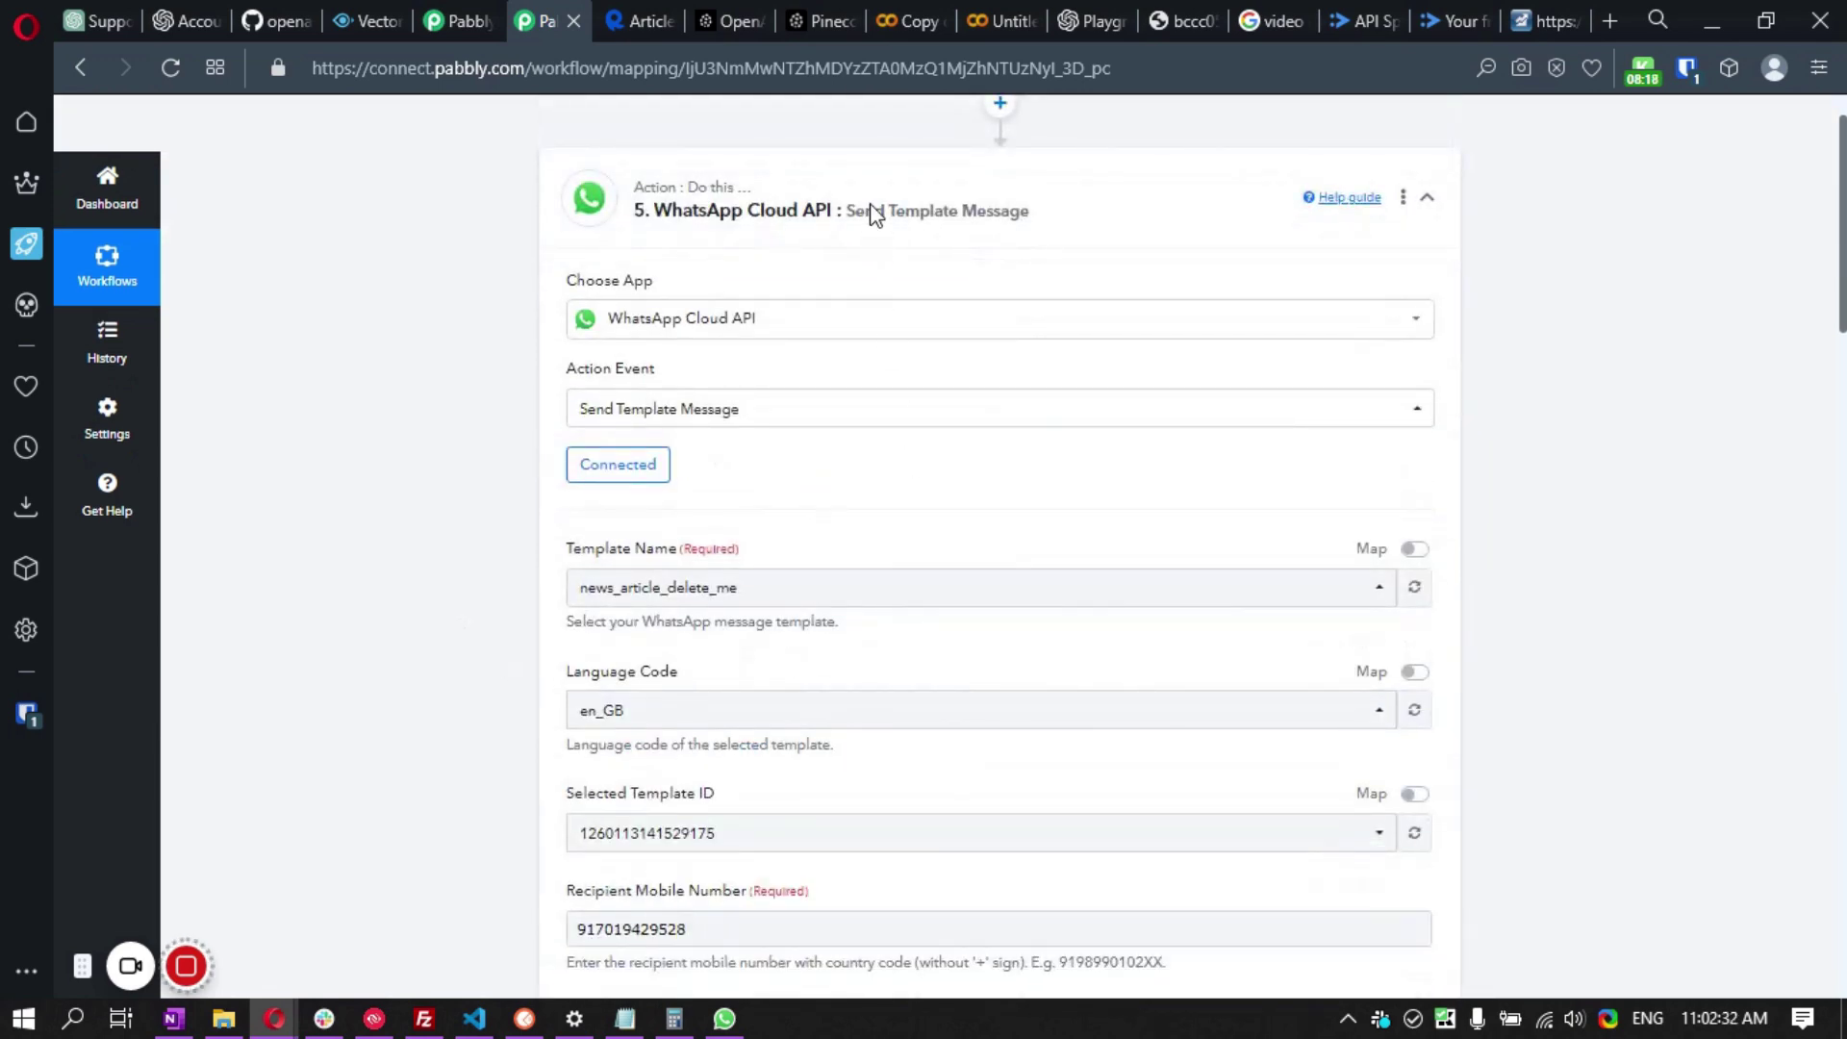
pyautogui.click(870, 215)
pyautogui.scroll(2, 420, 769)
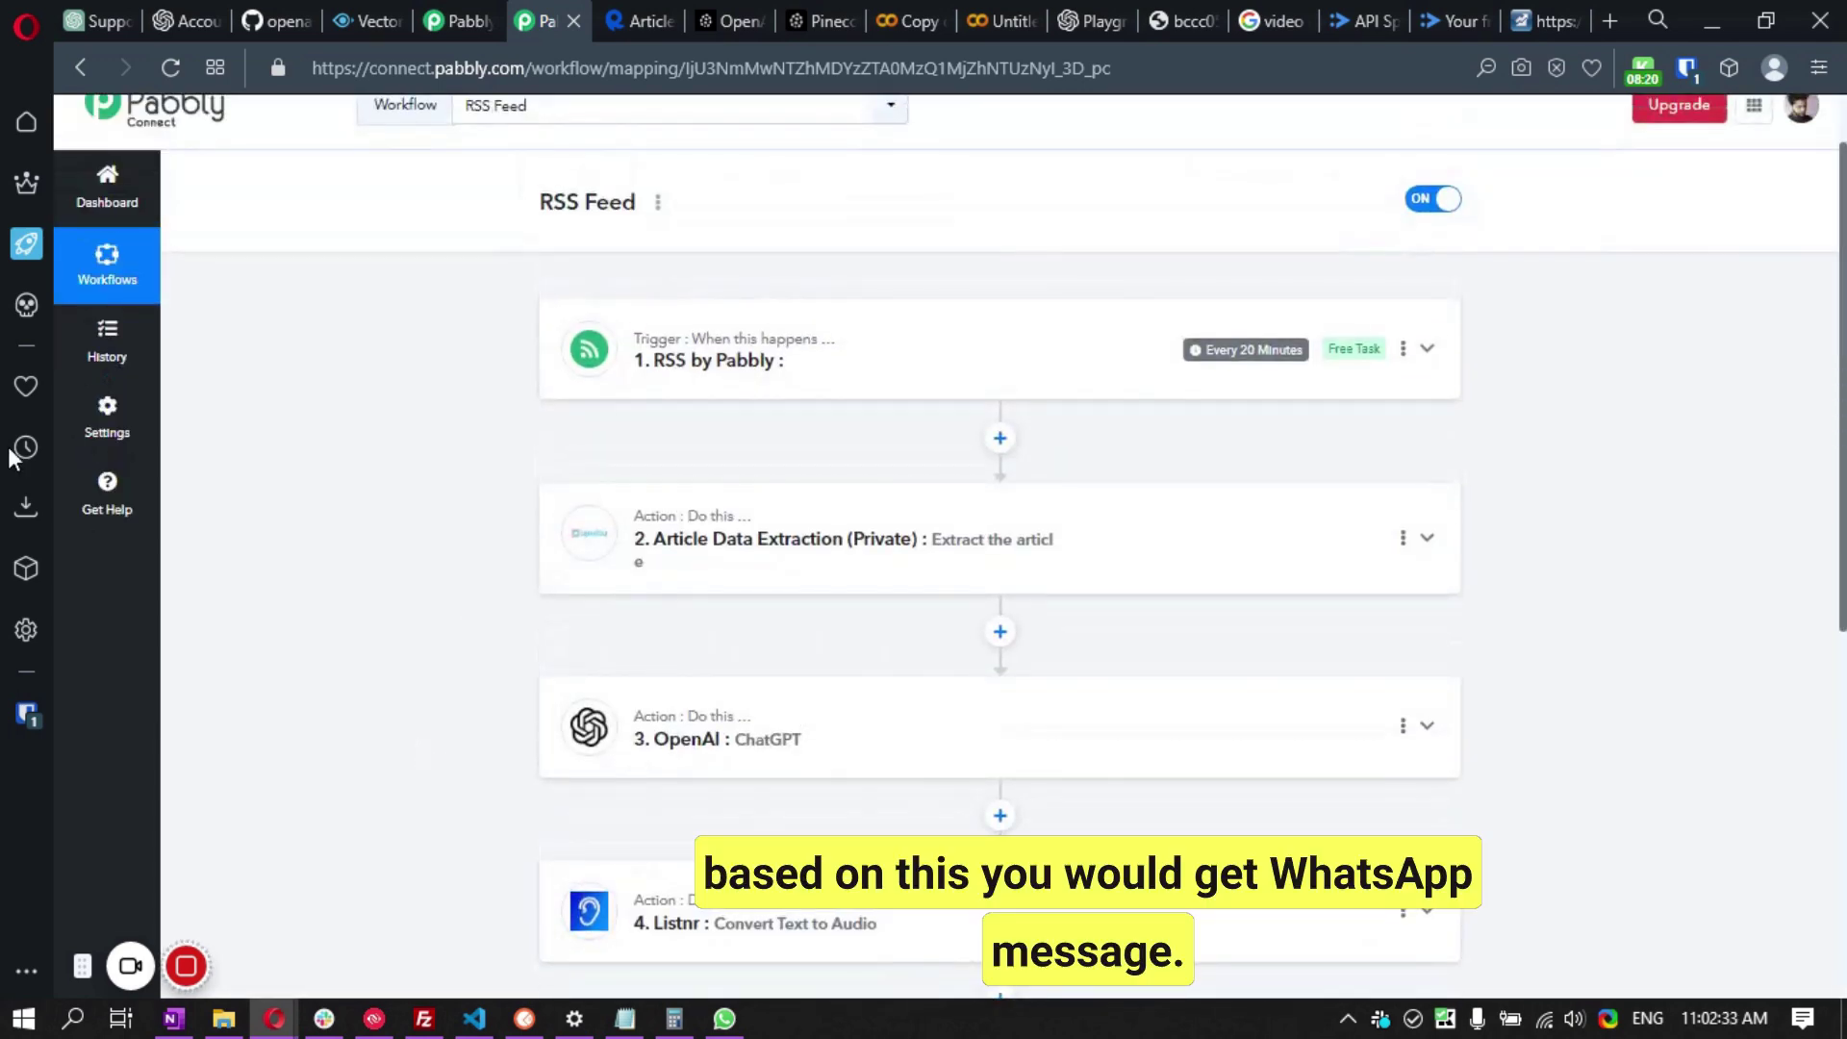
# - Switch to WhatsApp Web and read the full article summary in the delivered news message
pyautogui.click(26, 305)
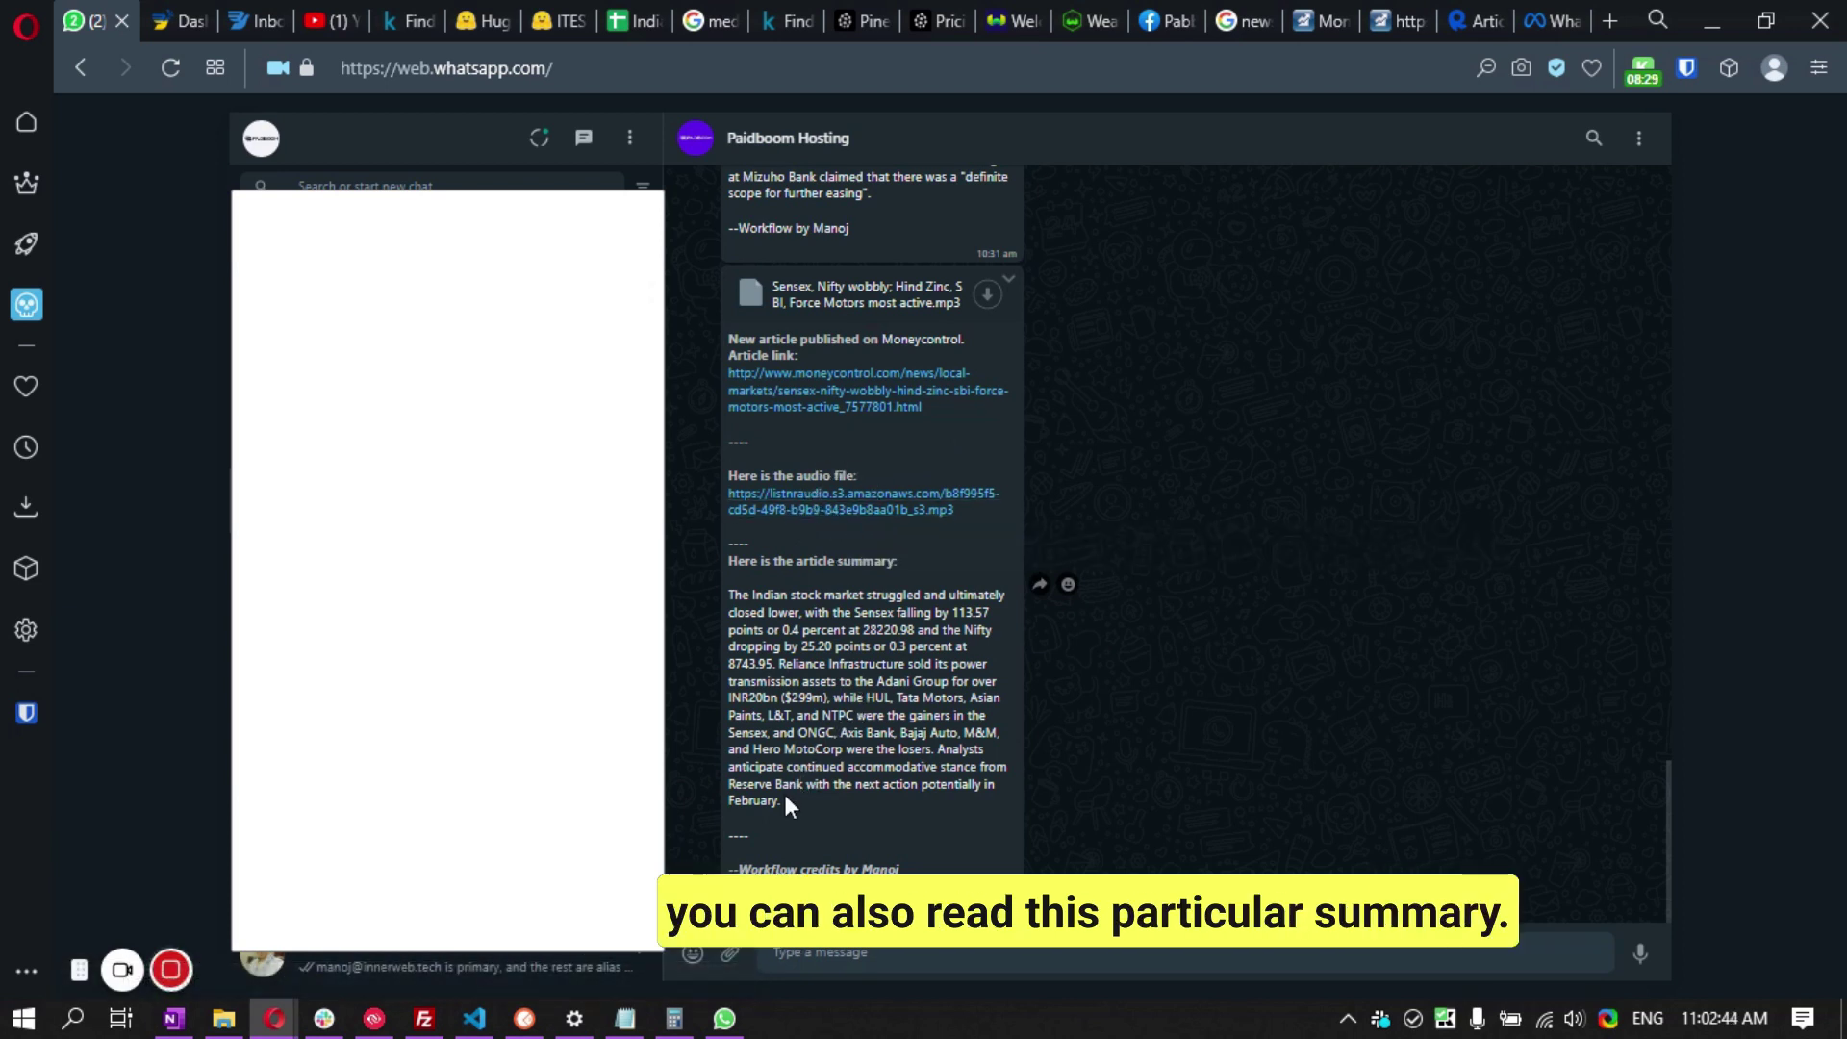
pyautogui.moveTo(784, 801); pyautogui.dragTo(728, 595)
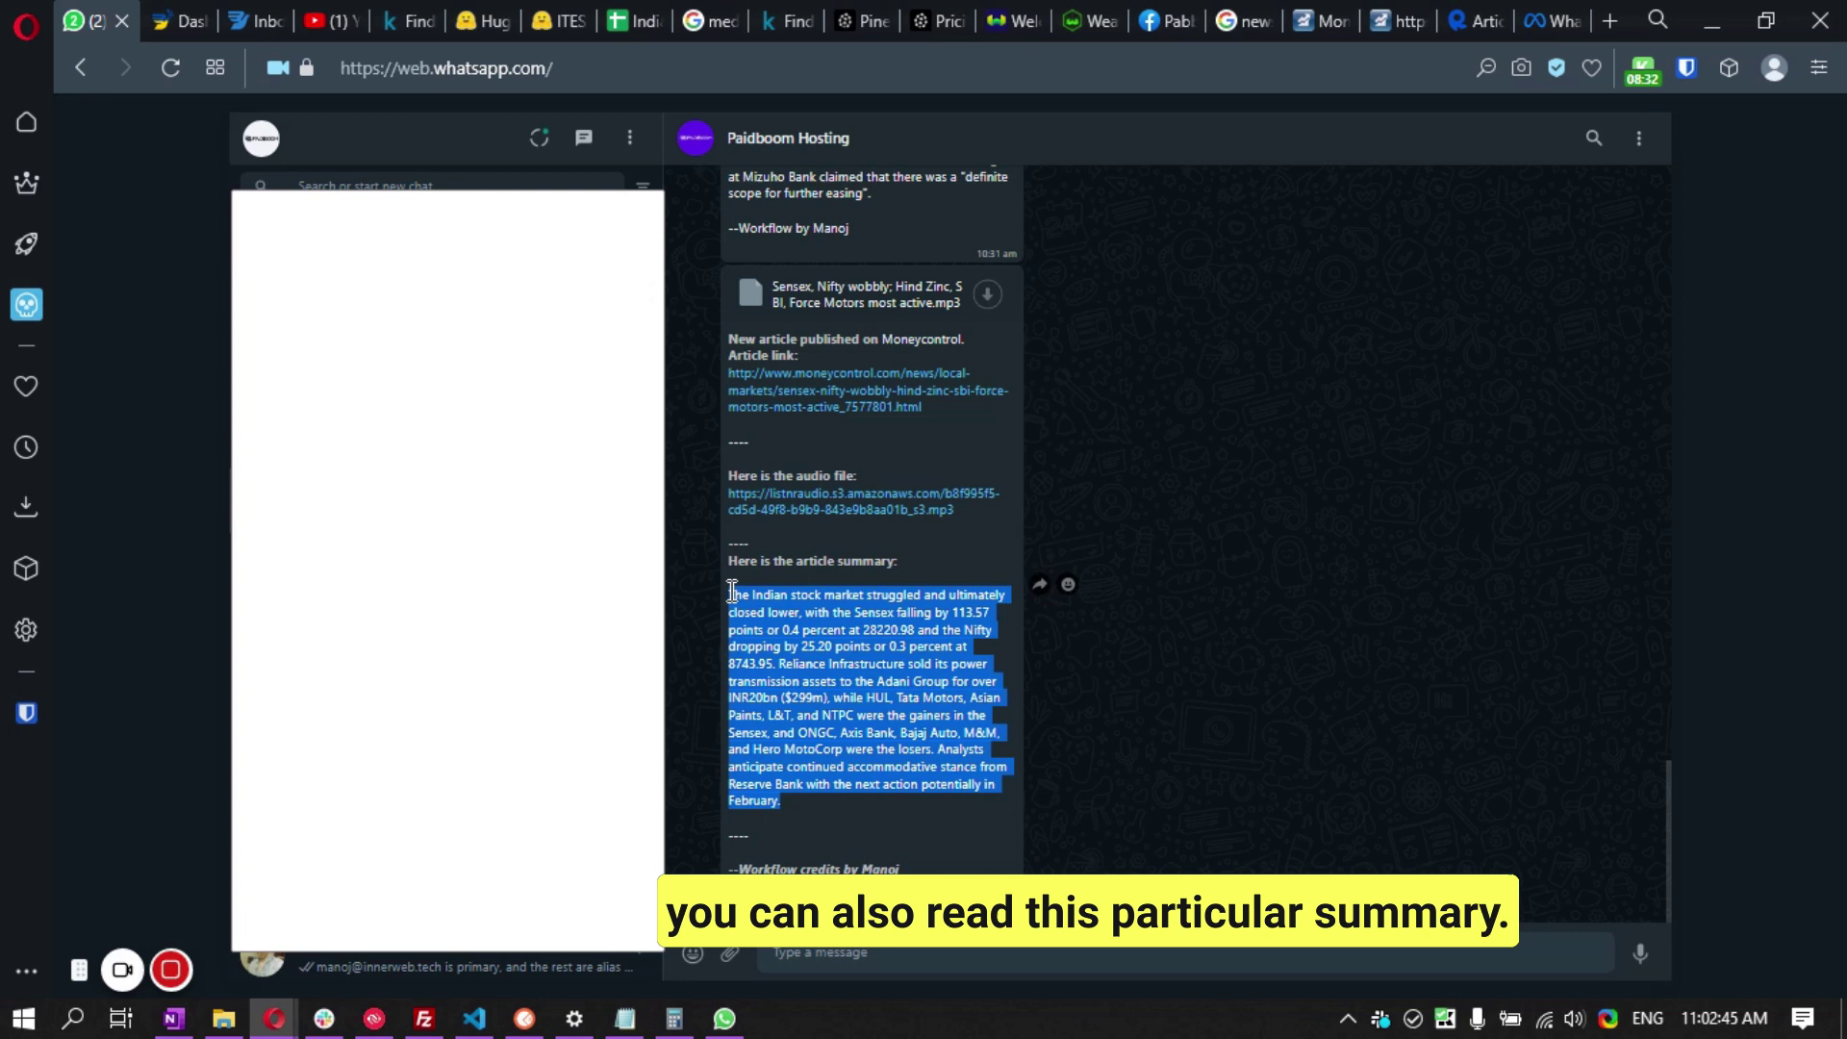
pyautogui.click(1163, 578)
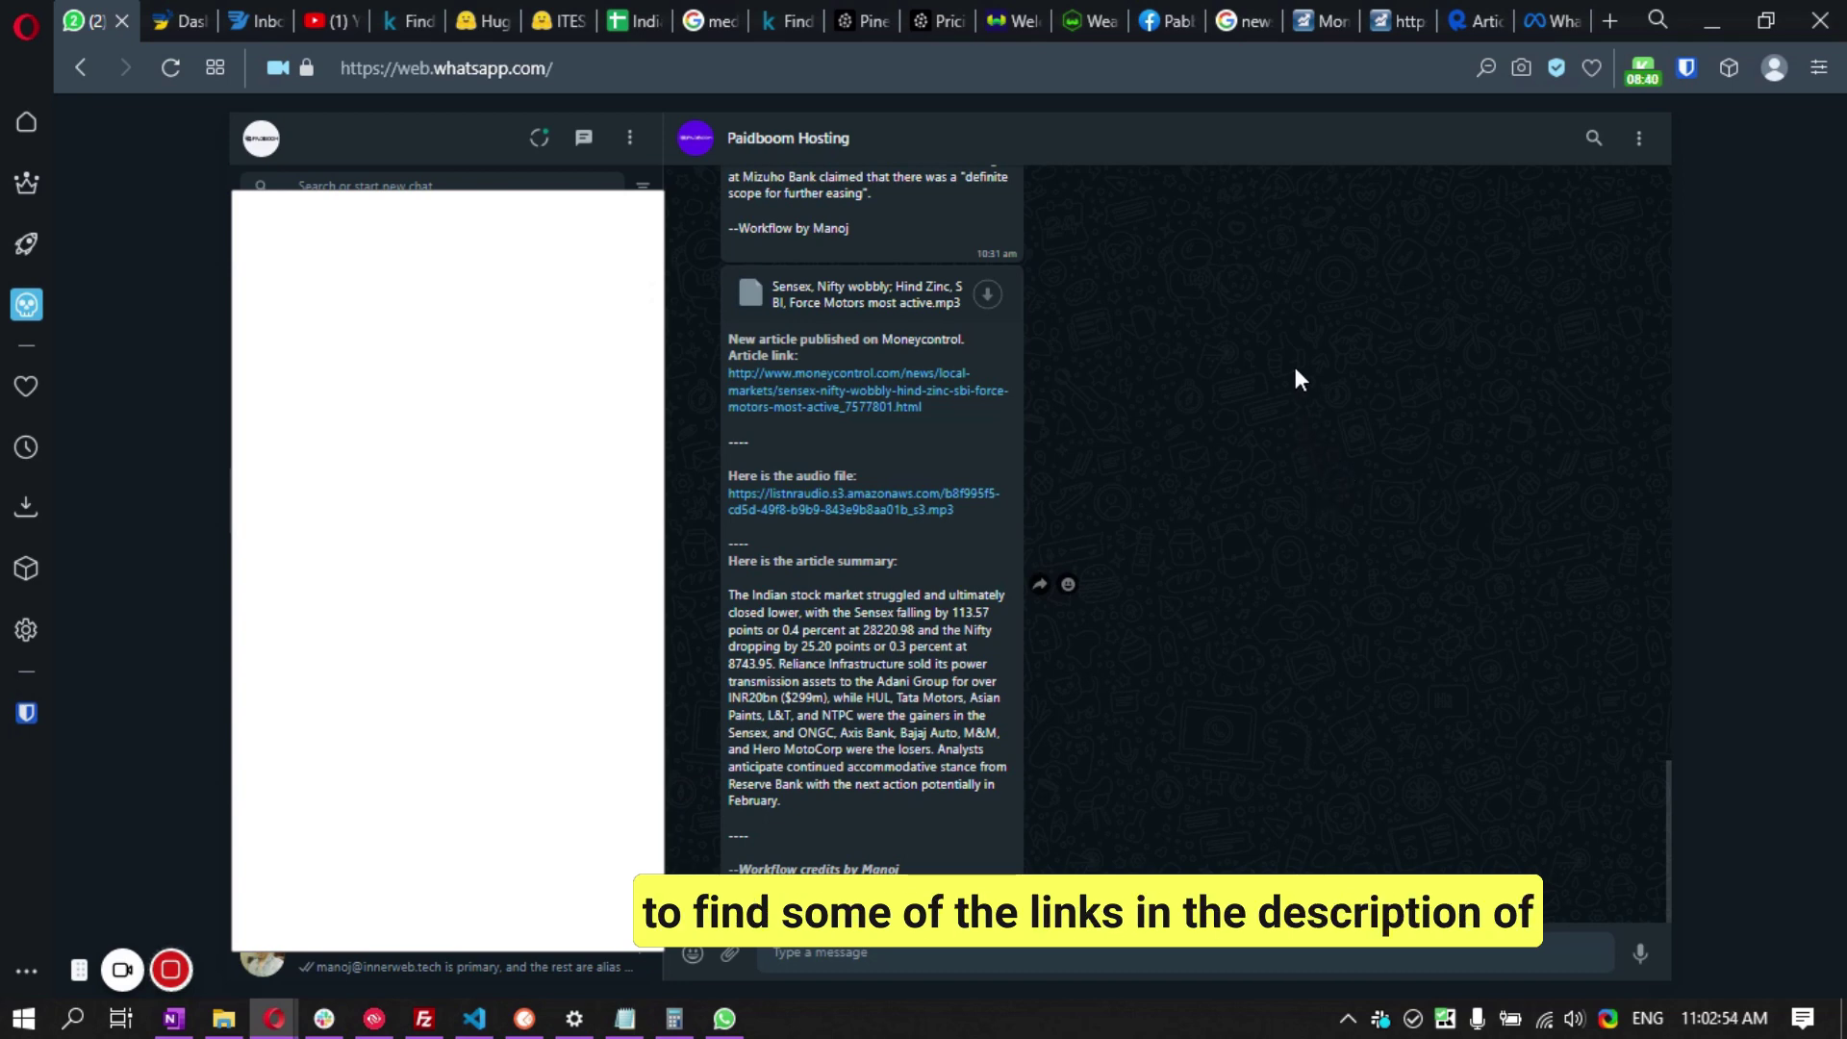
# - View the workflow overview in Pabbly Connect, and examine the whole template text of the delivered message in WhatsApp Web
pyautogui.click(26, 243)
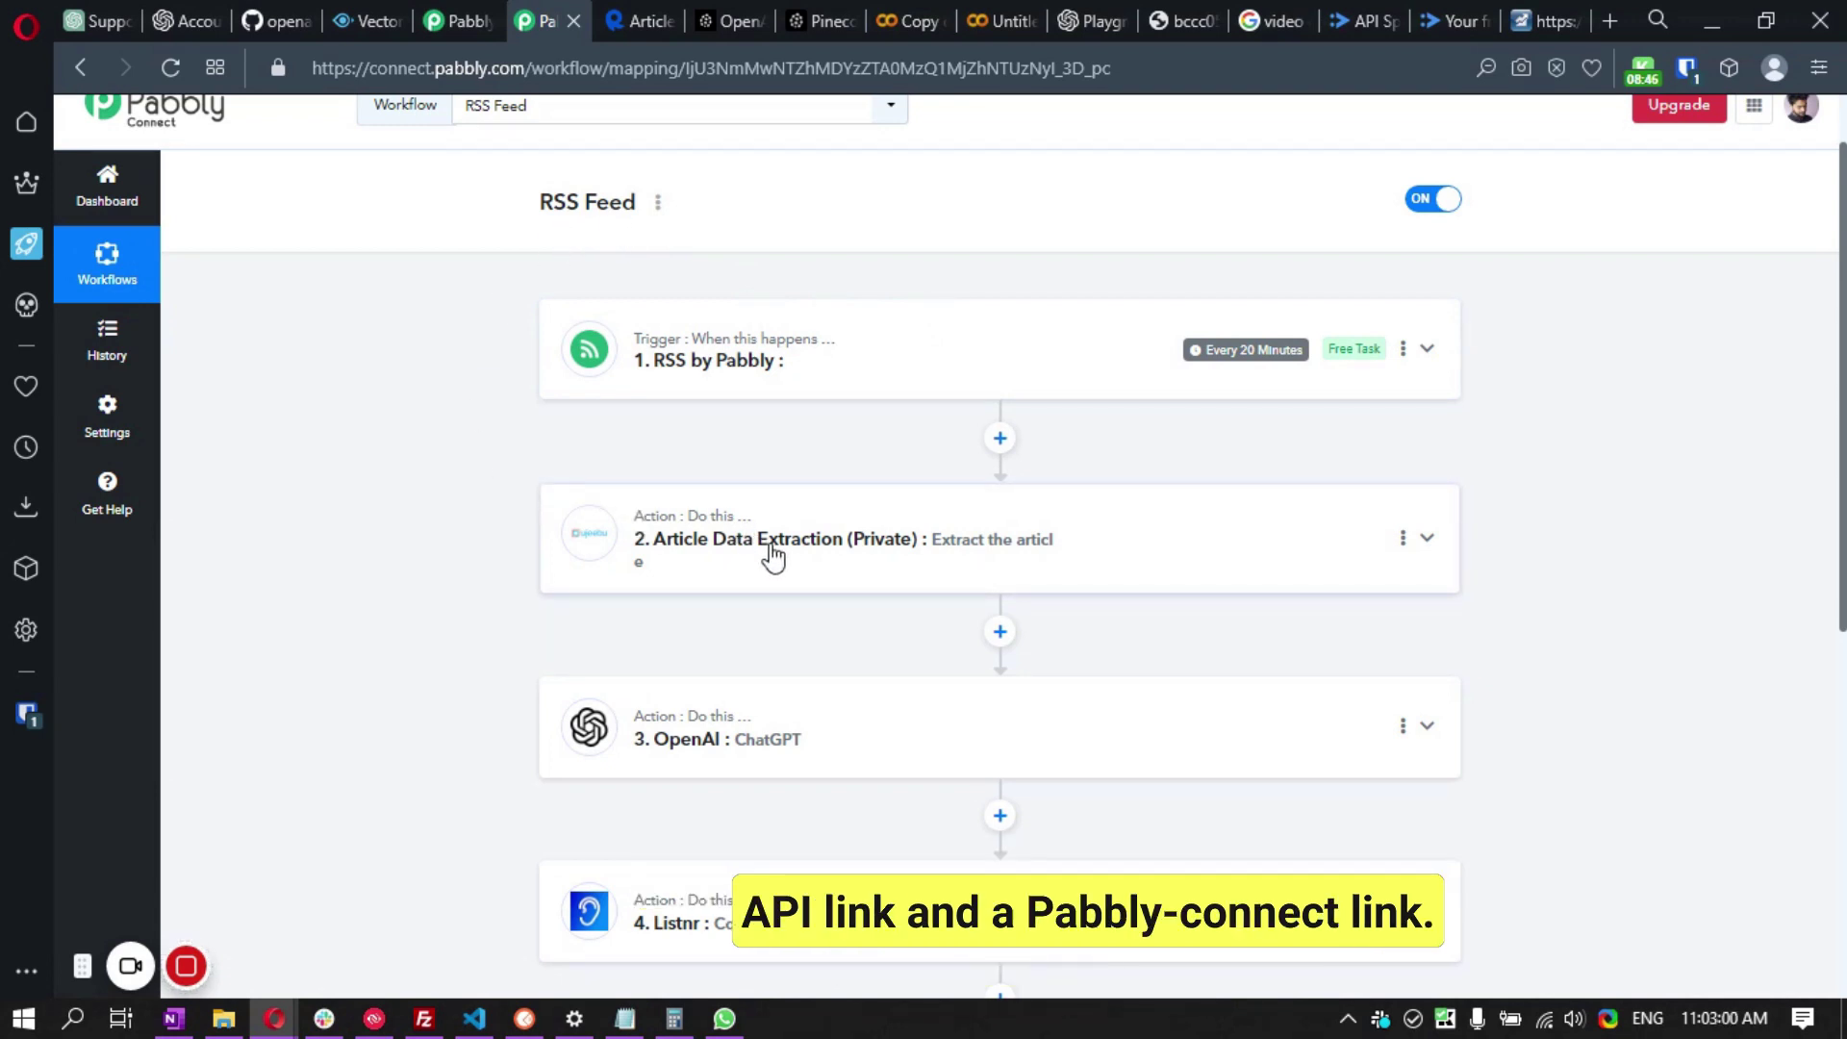
pyautogui.click(21, 308)
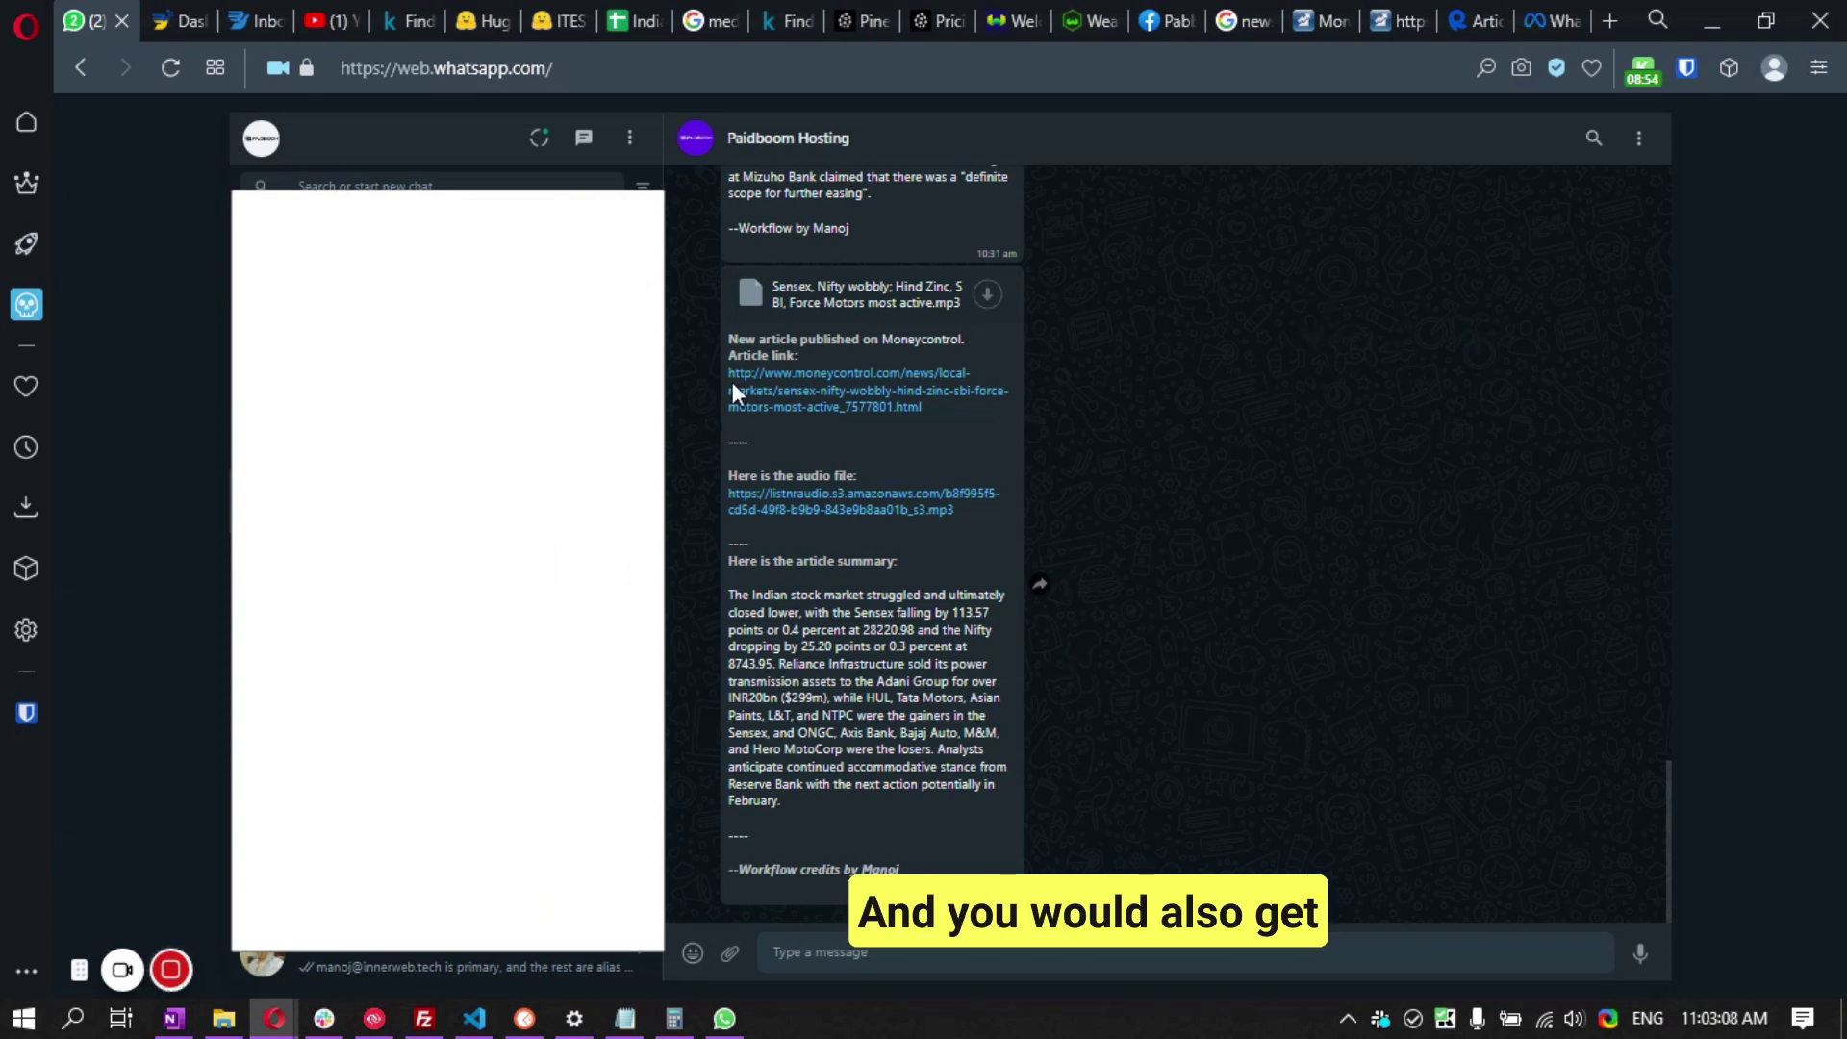
pyautogui.moveTo(728, 336); pyautogui.dragTo(833, 820)
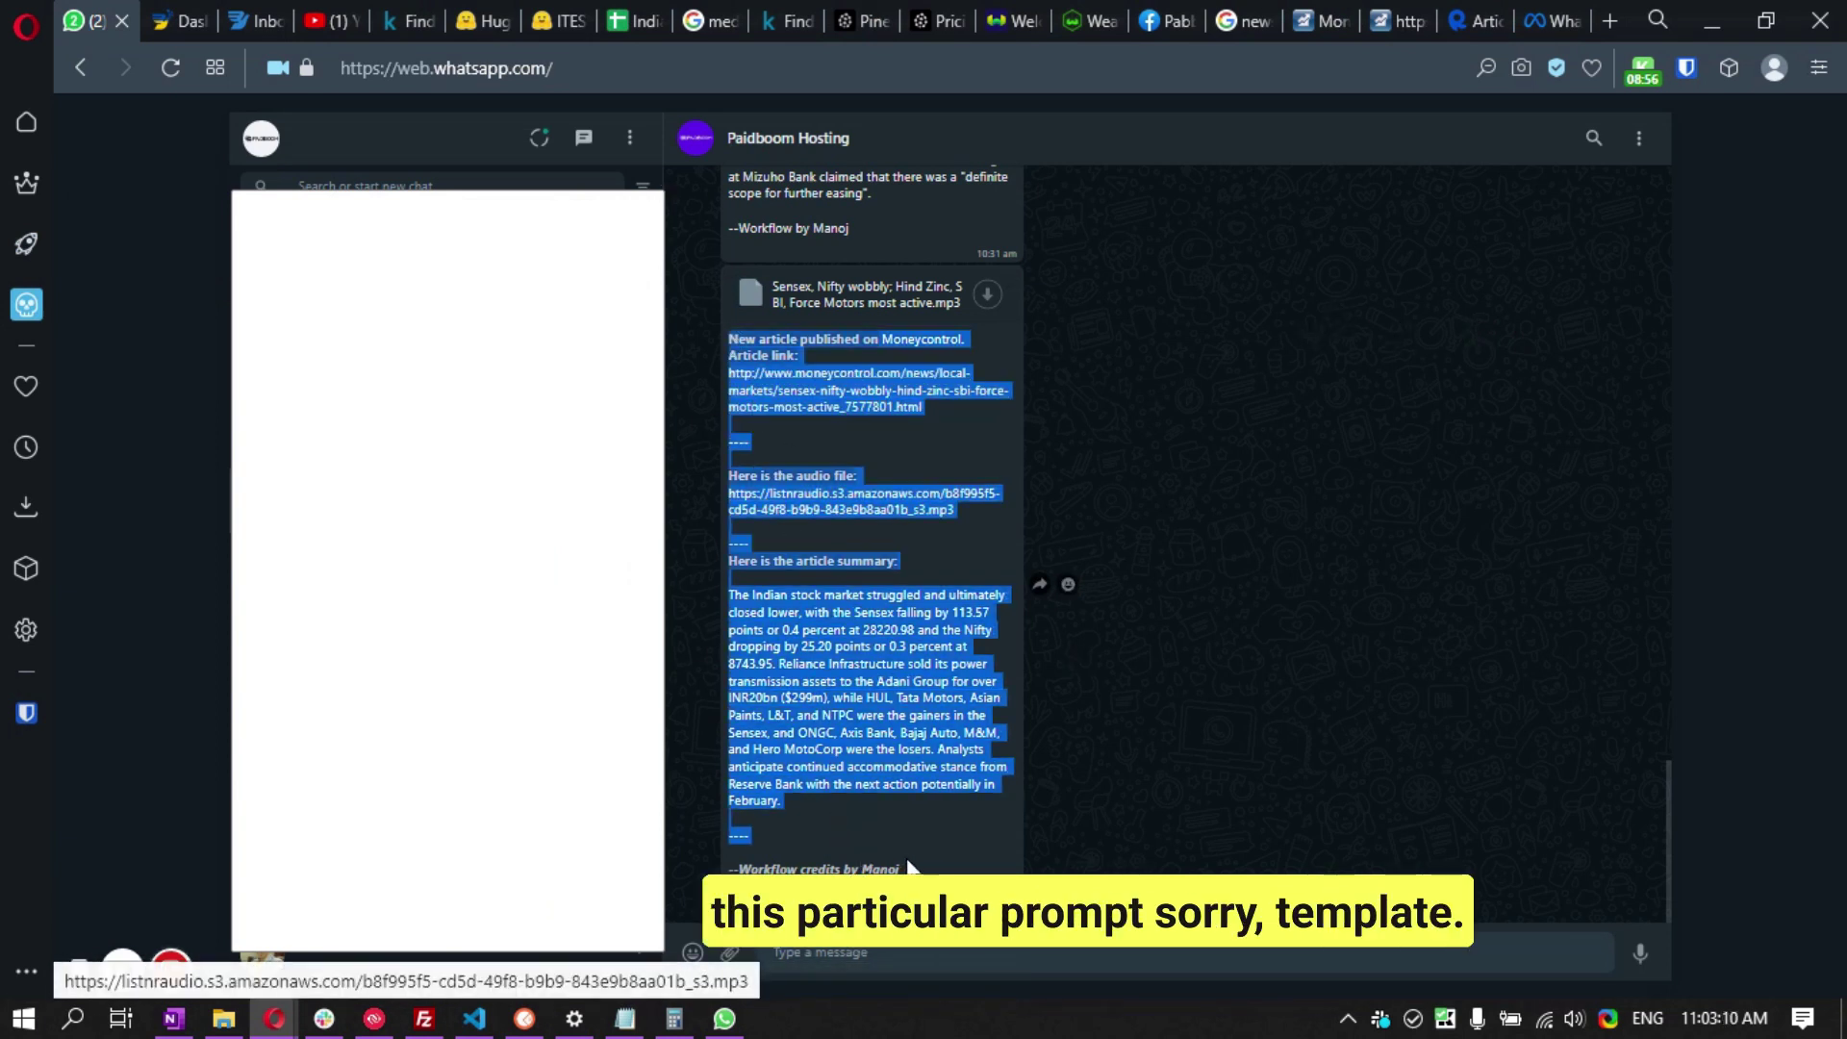
pyautogui.click(949, 769)
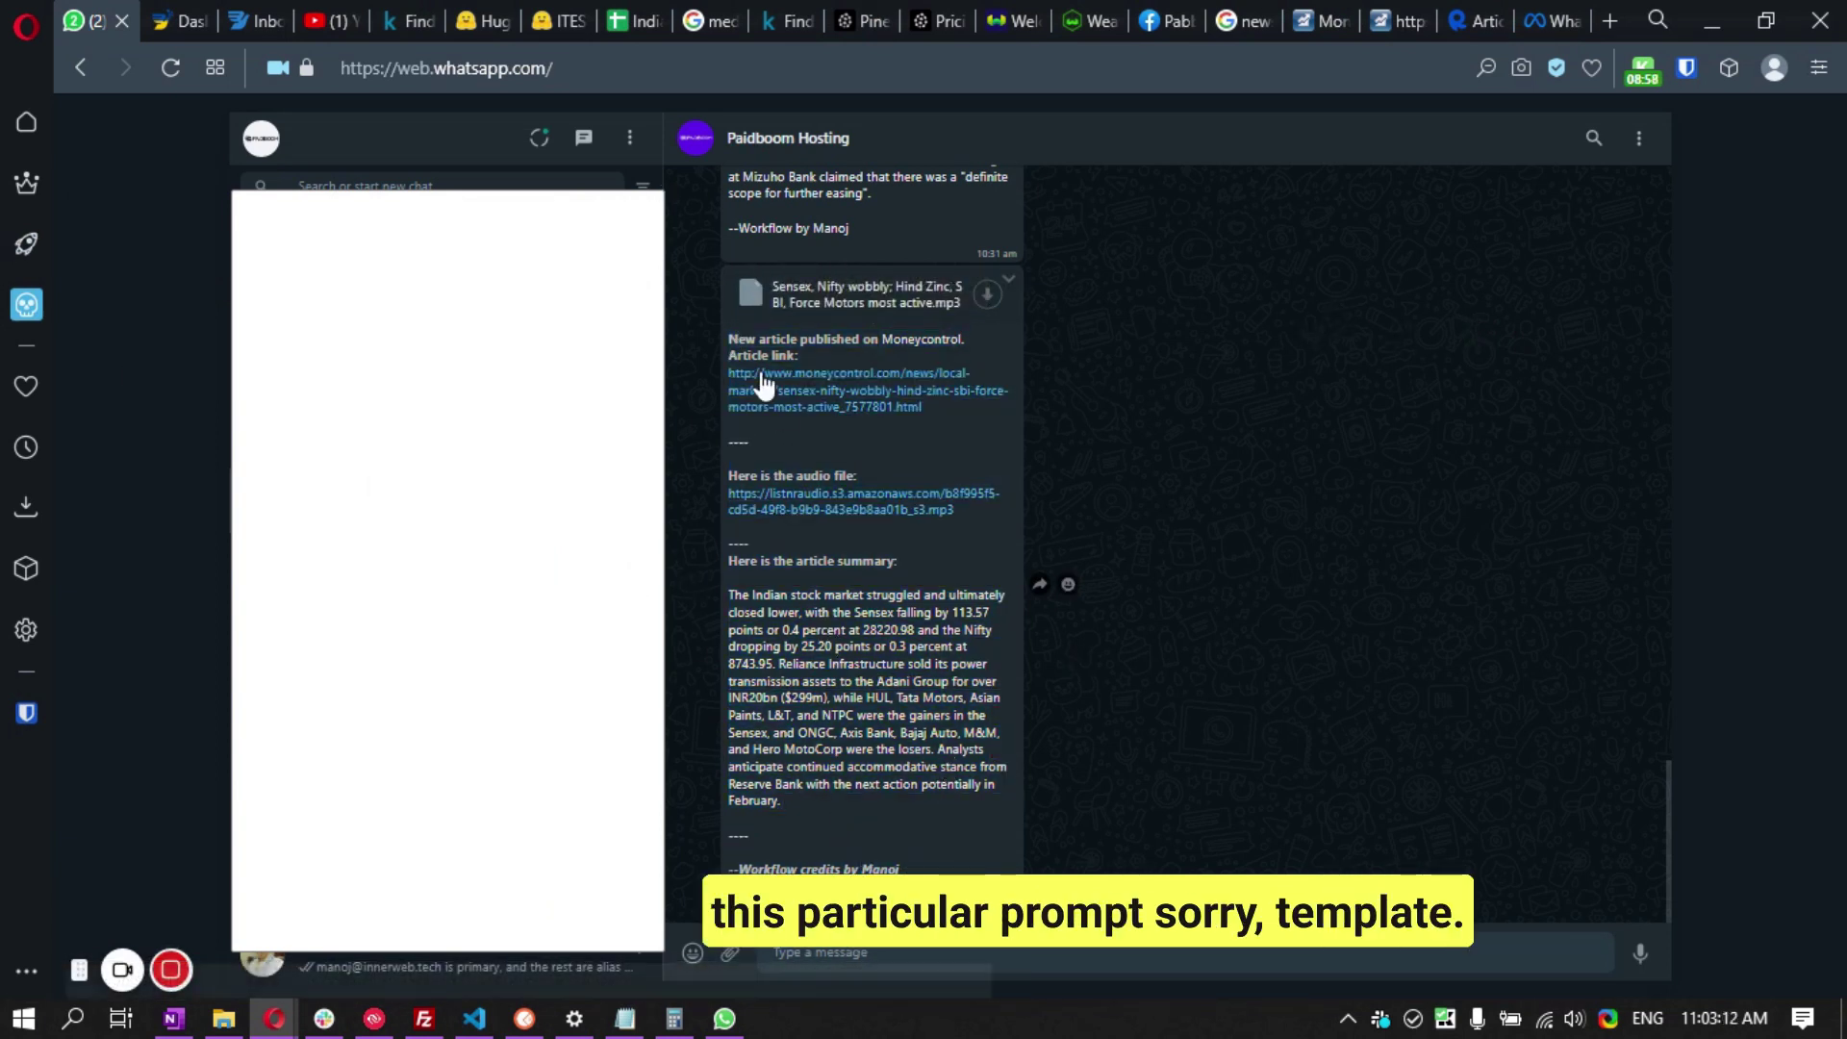
# - Return to Pabbly Connect and expand the OpenAI ChatGPT action to examine its AI model and article-summarizing prompt
pyautogui.click(27, 244)
pyautogui.scroll(-5, 962, 597)
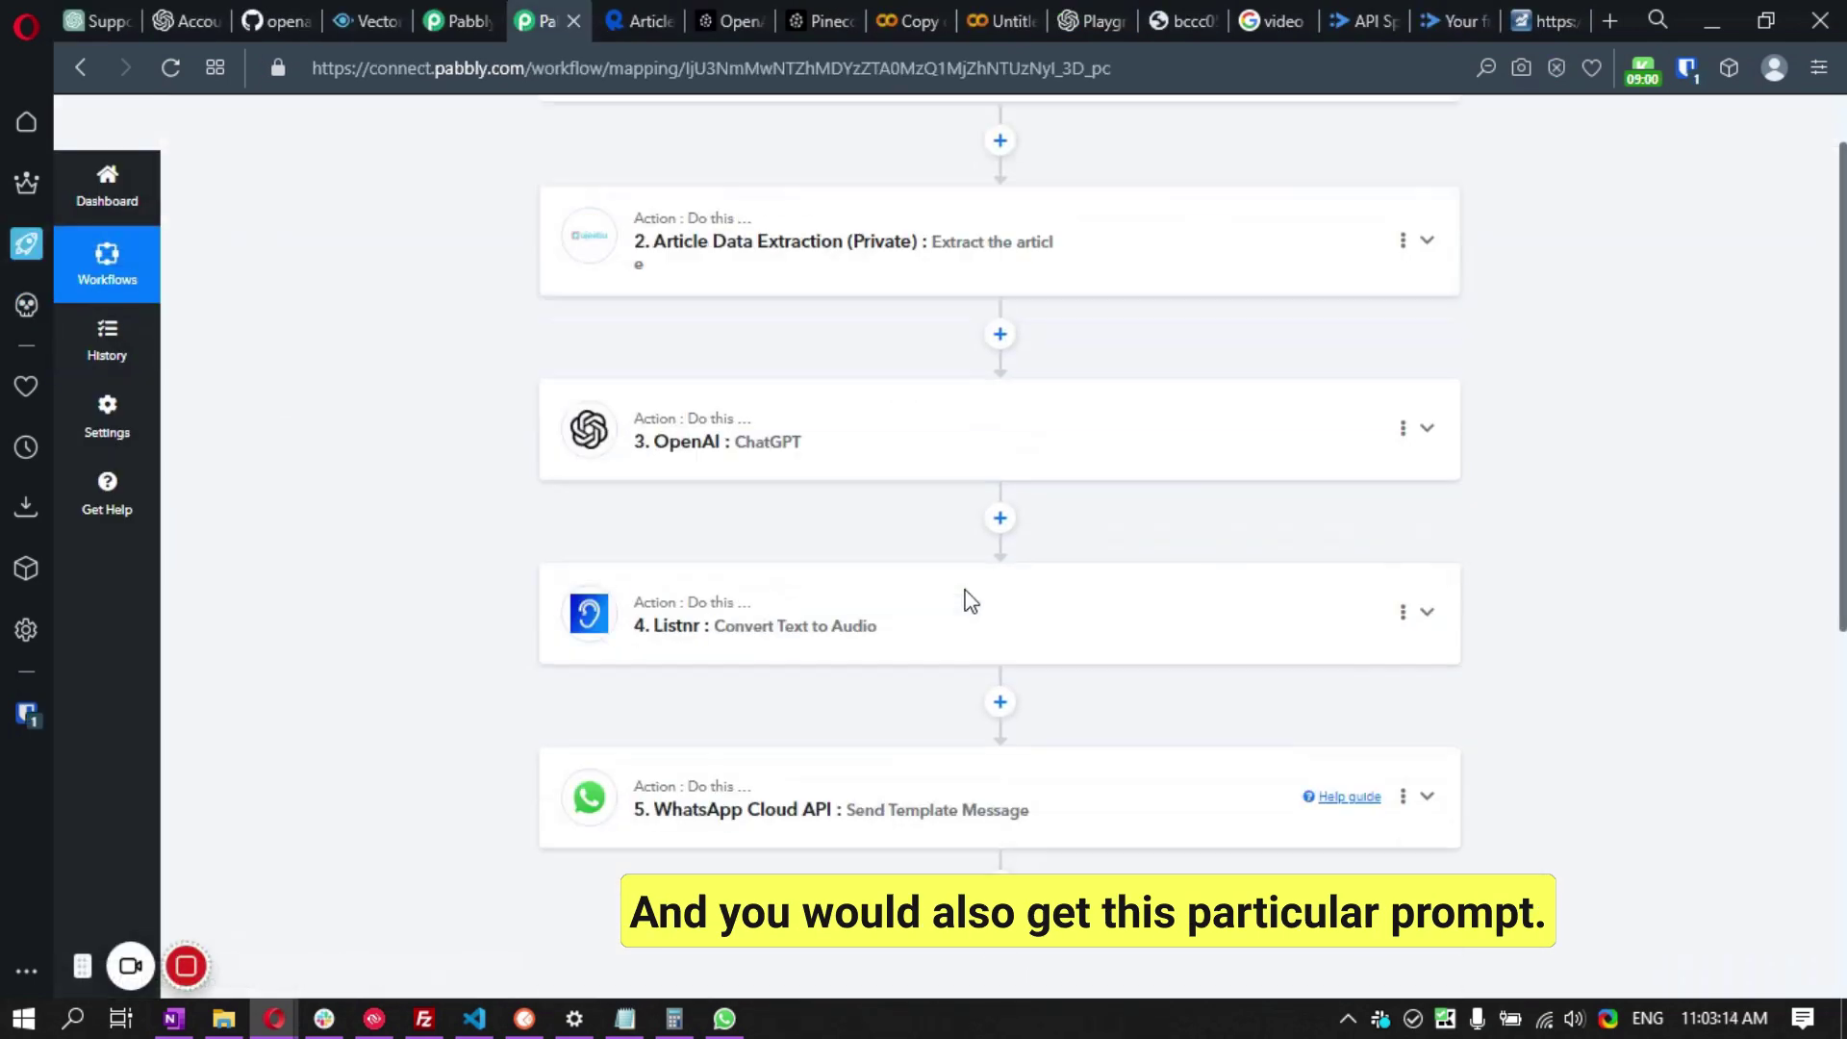
pyautogui.scroll(3, 789, 481)
pyautogui.click(763, 305)
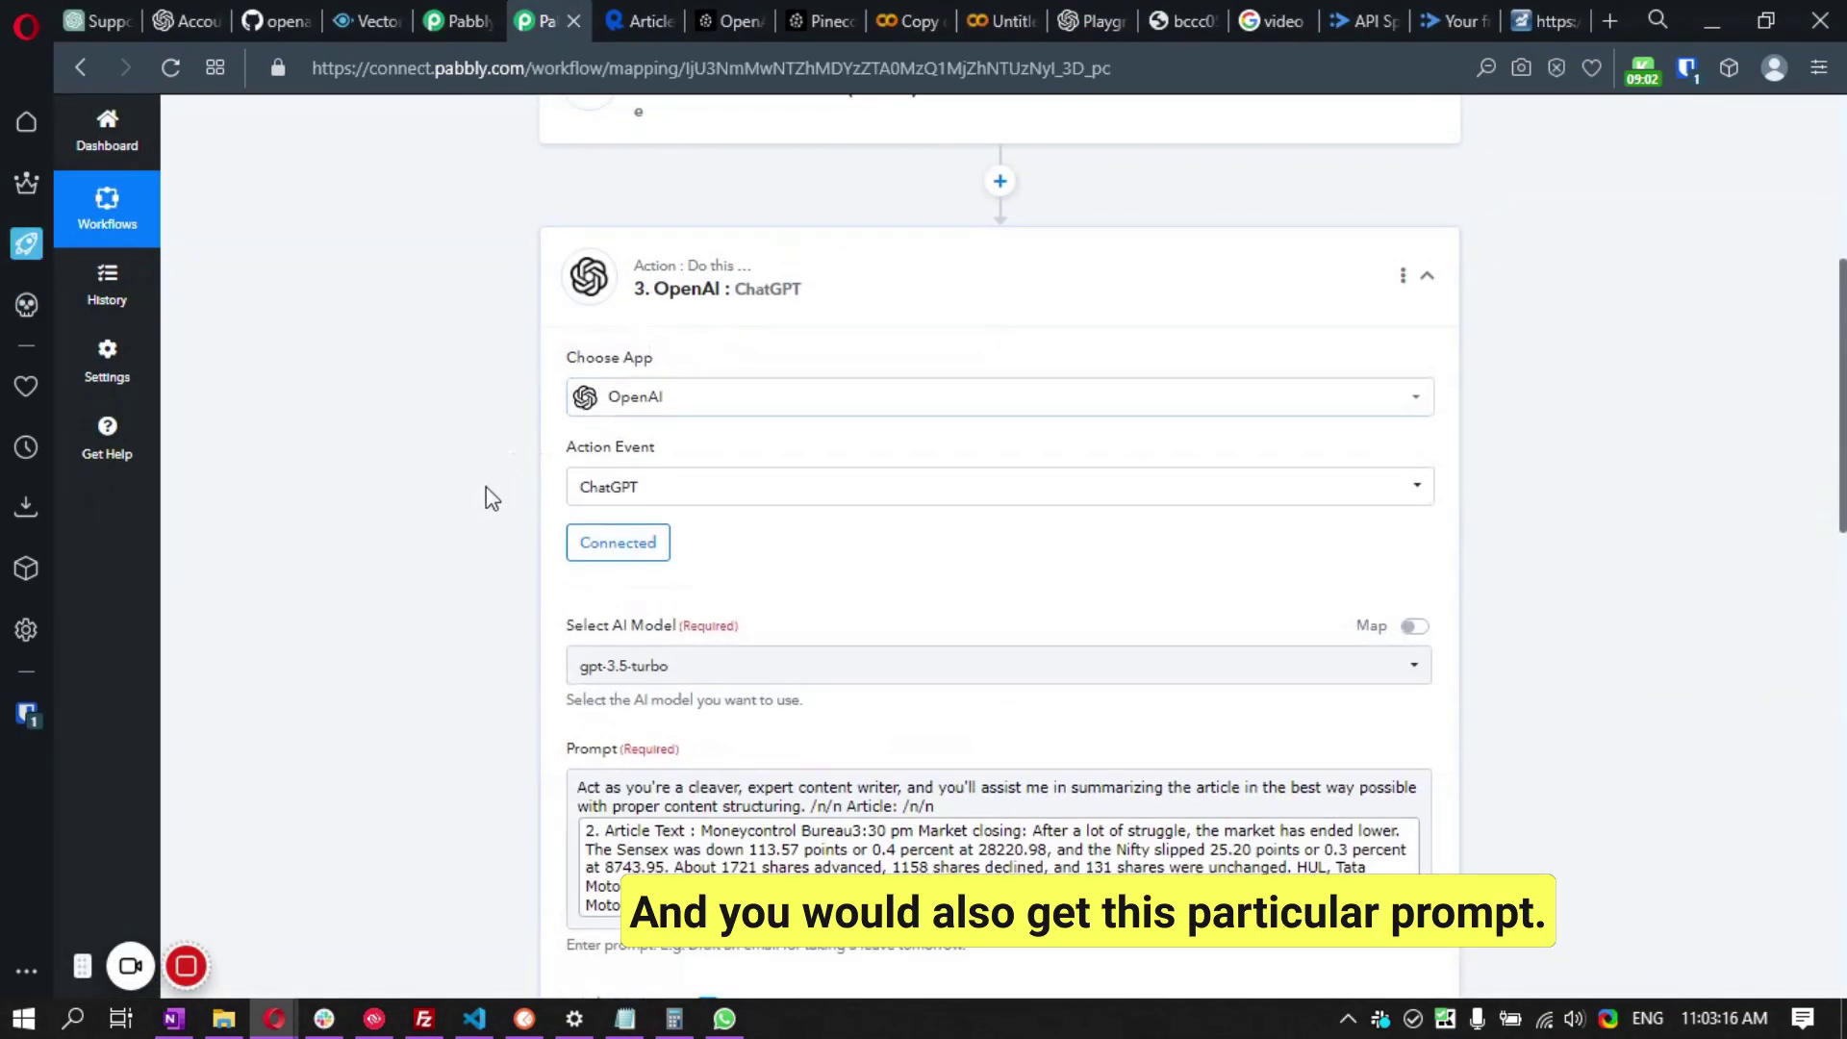
pyautogui.scroll(-4, 879, 519)
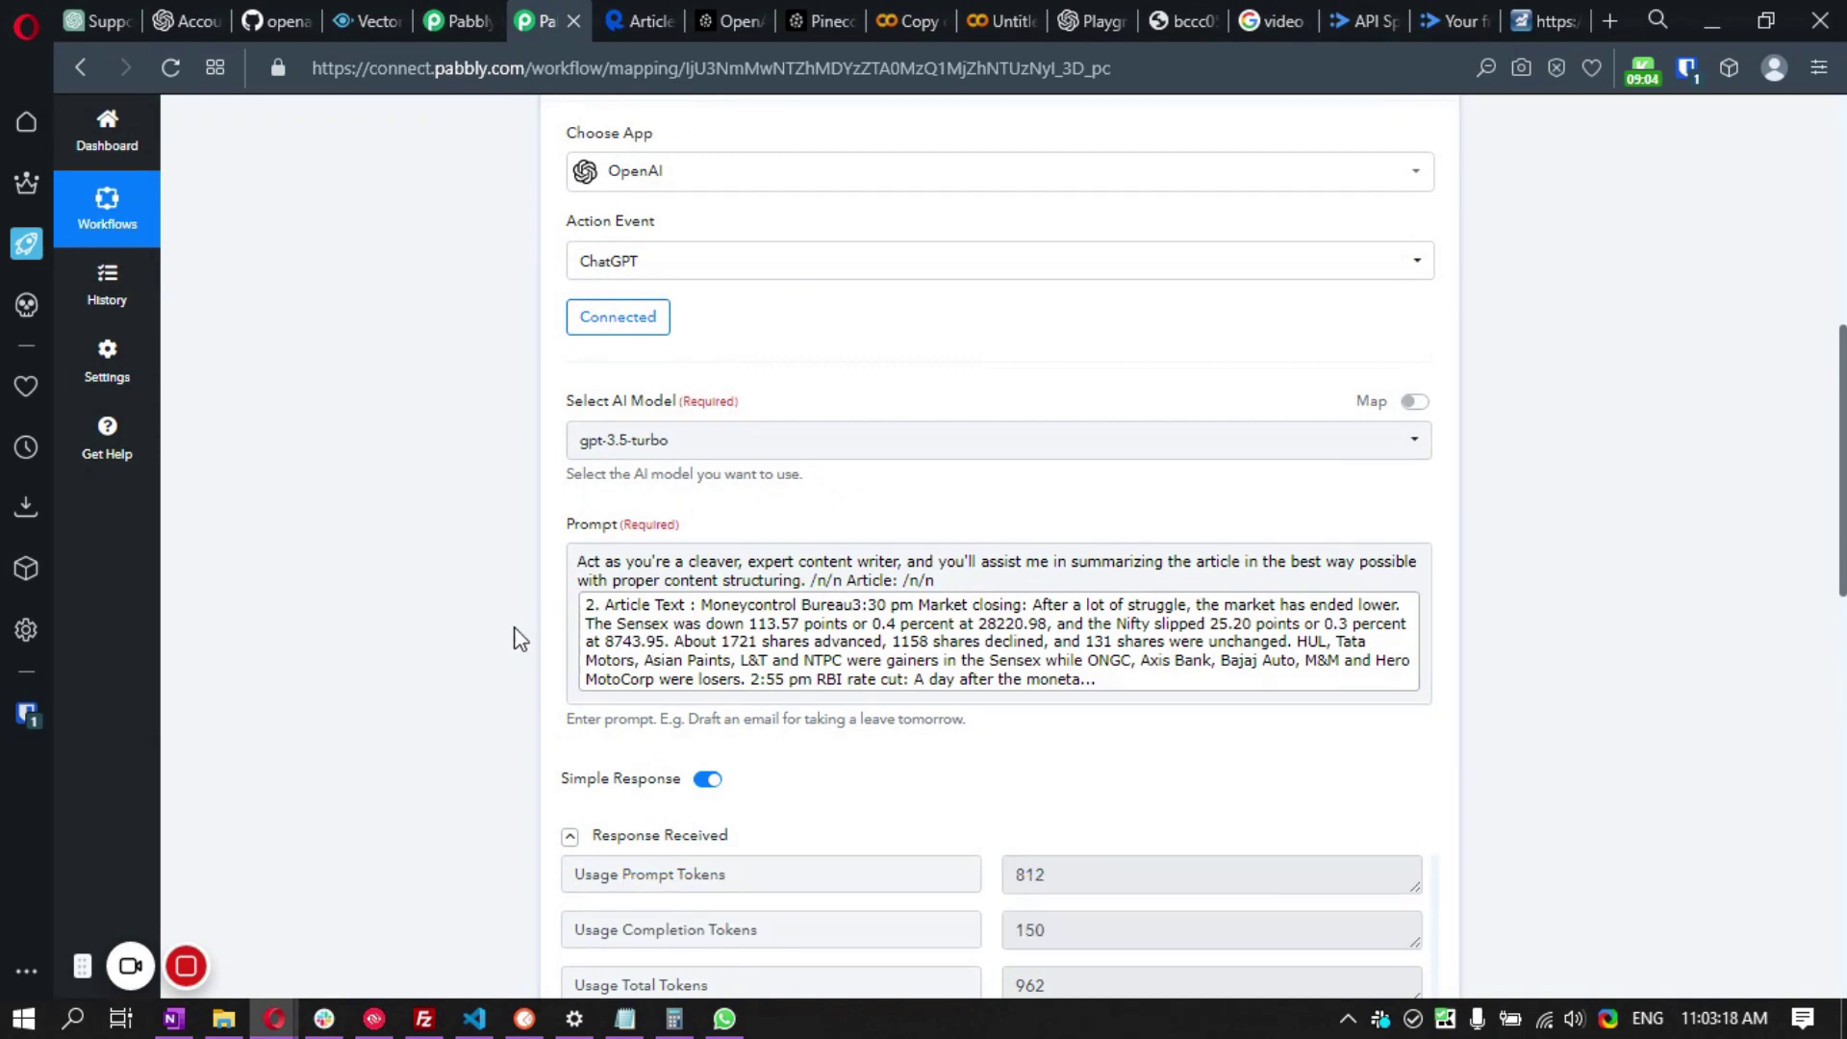
pyautogui.scroll(3, 535, 714)
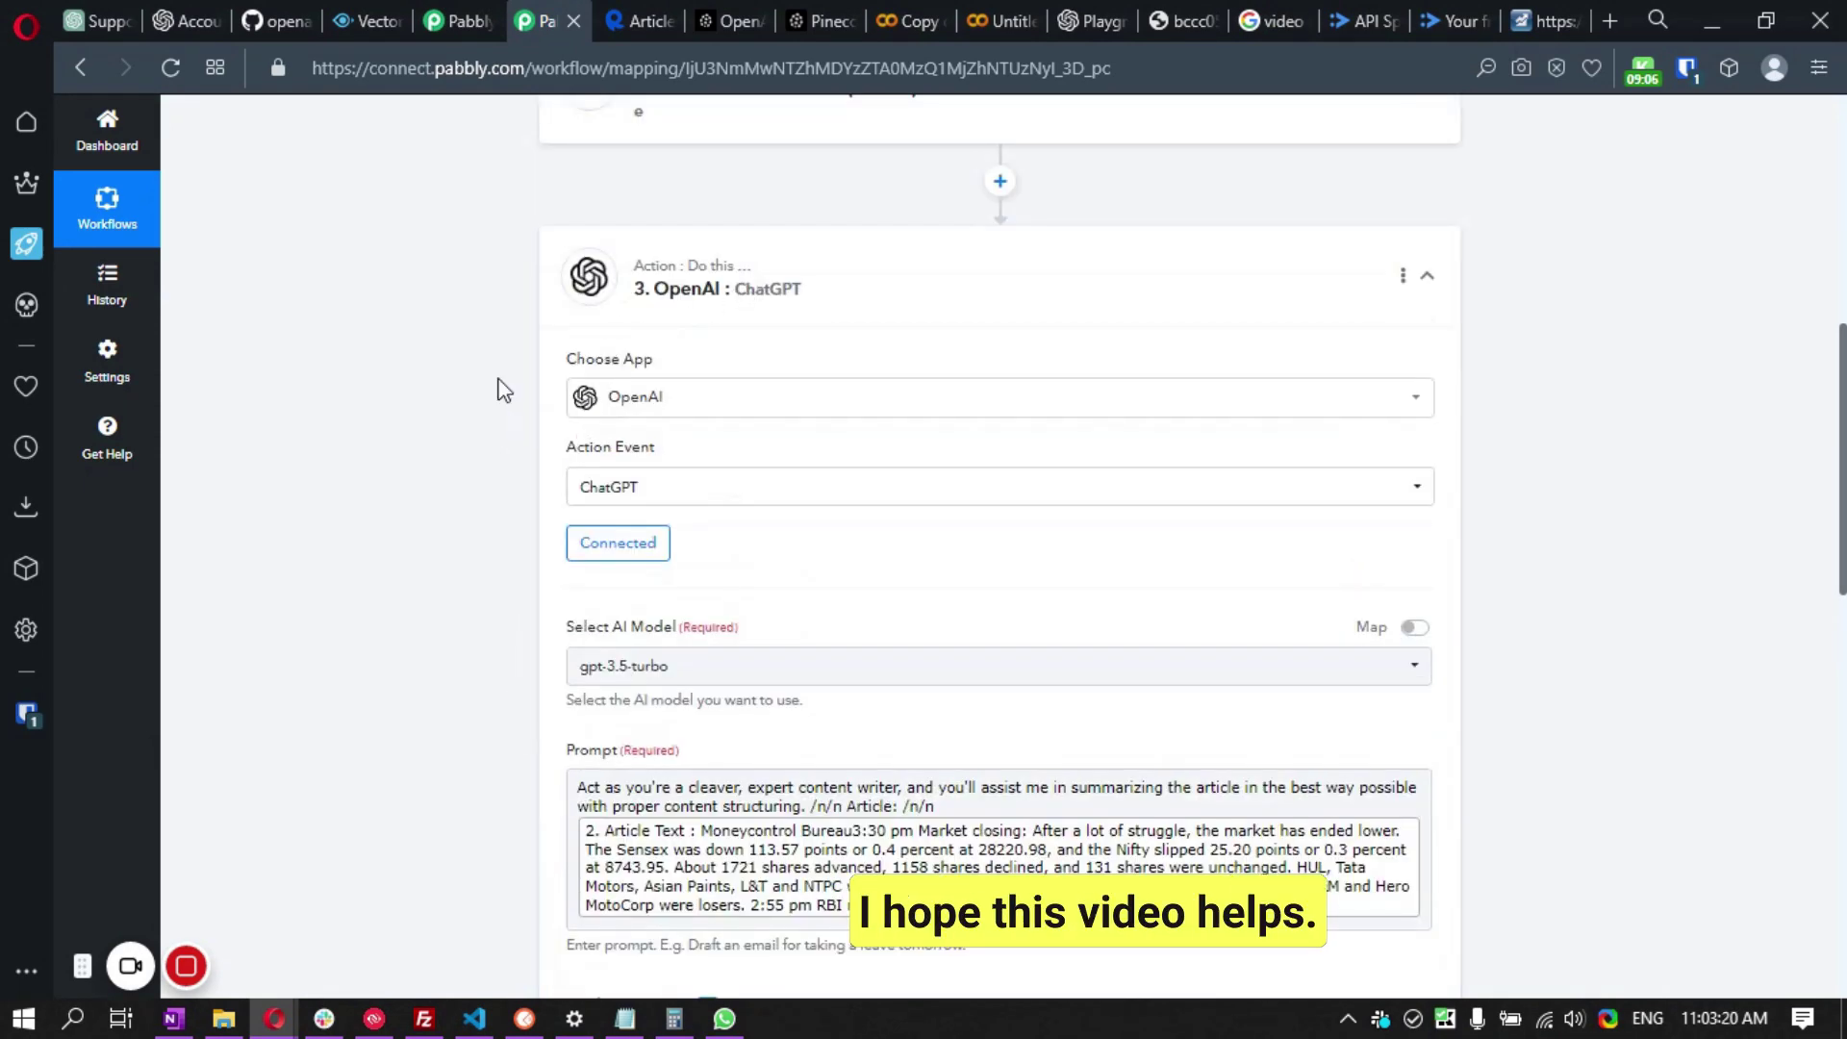